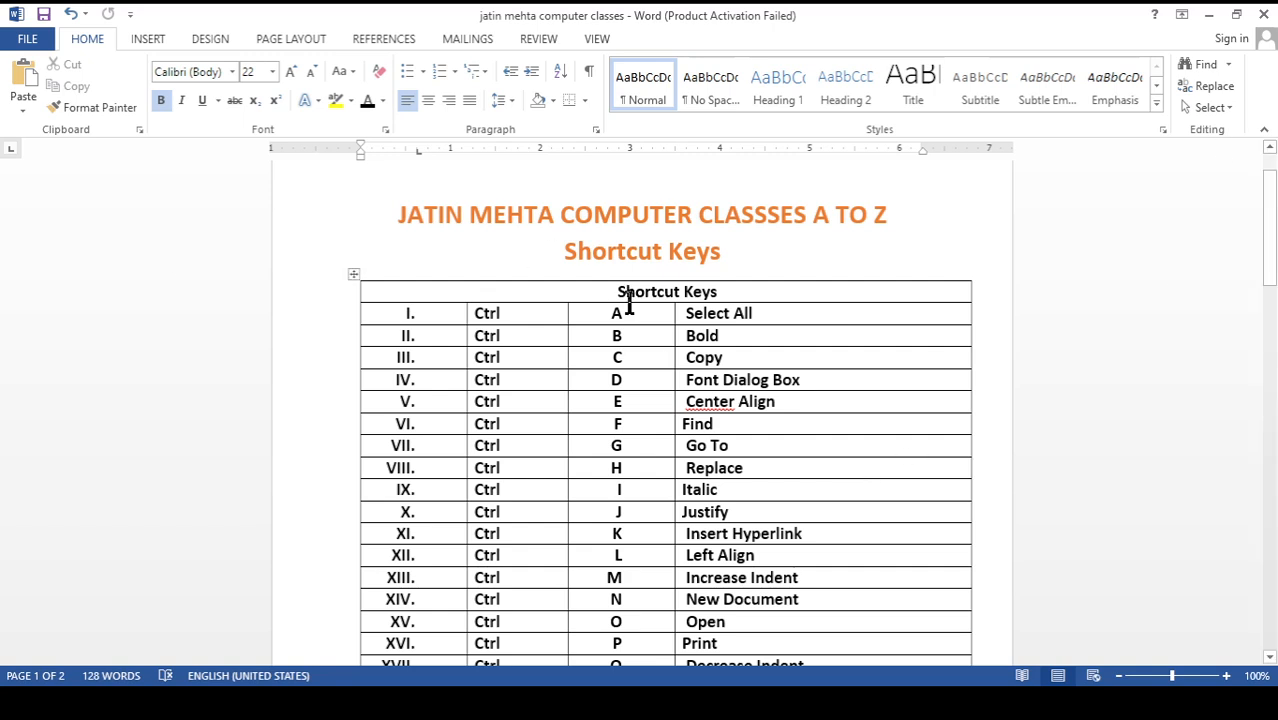
Generate sample paragraphs on the blank second page below the shortcut table with =rand()
scroll(616, 331, "down", 1)
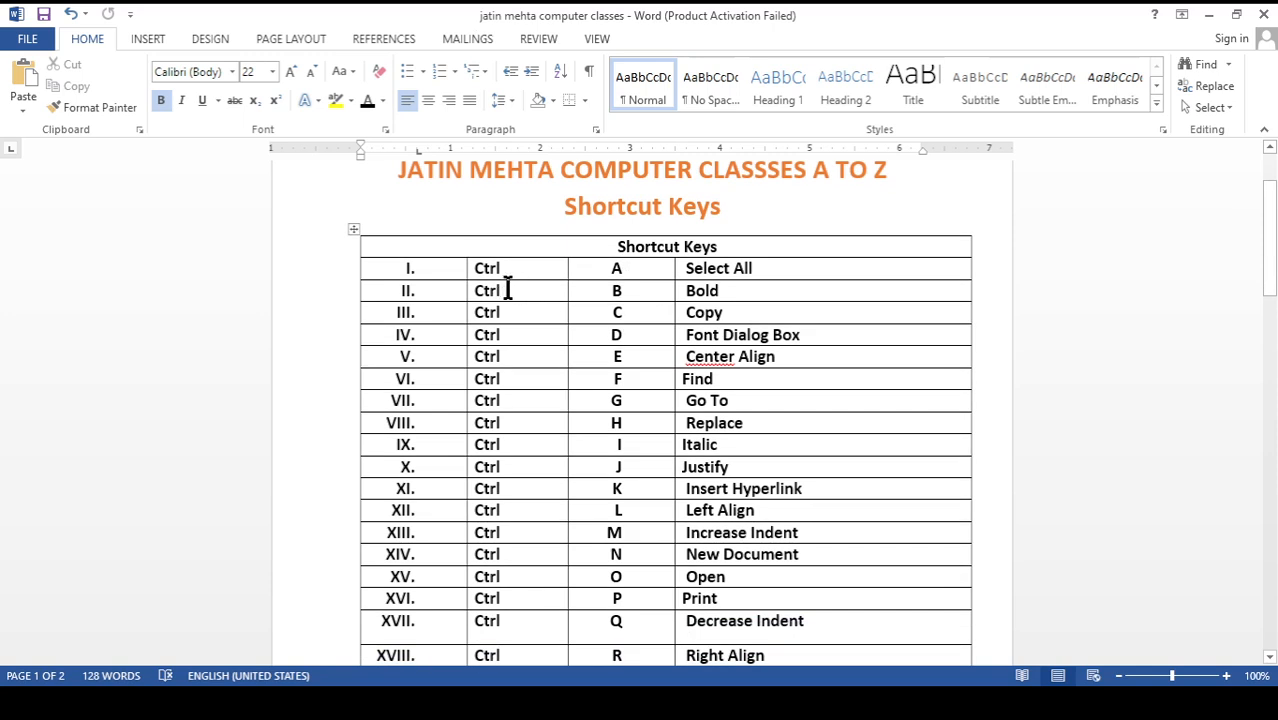
scroll(647, 340, "down", 10)
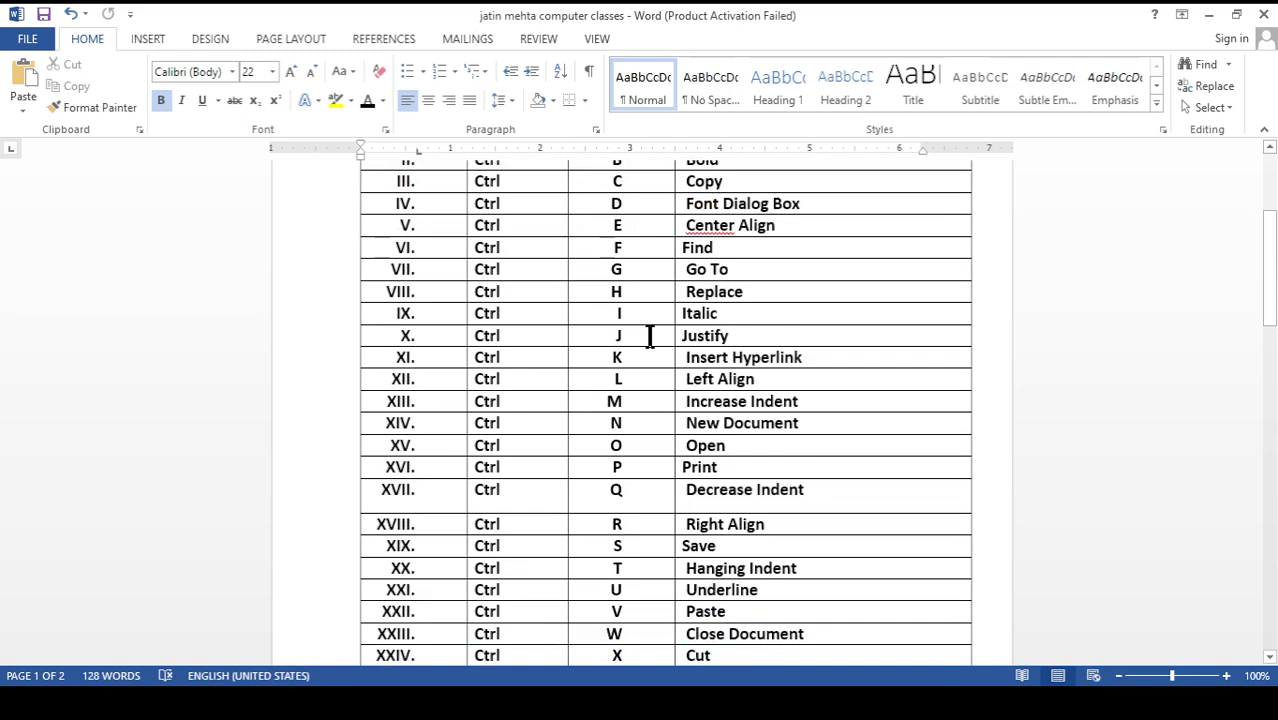
scroll(647, 348, "down", 5)
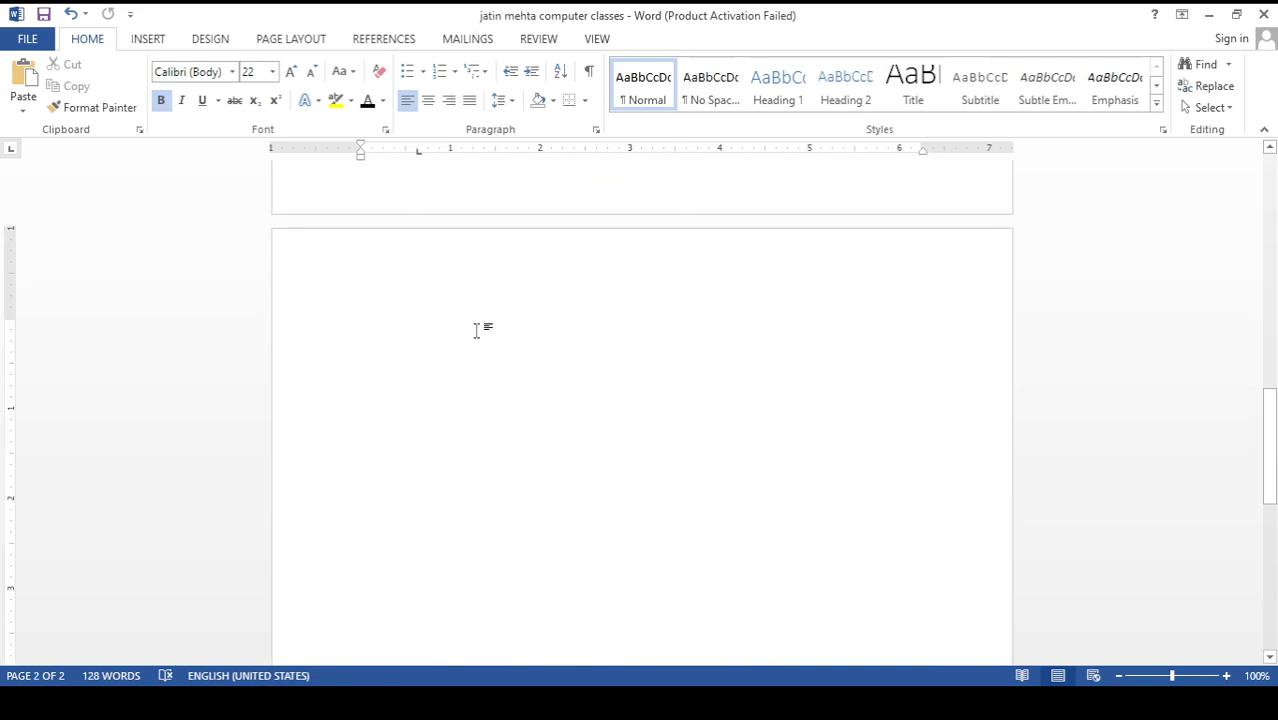
left_click(477, 330)
type("=ra")
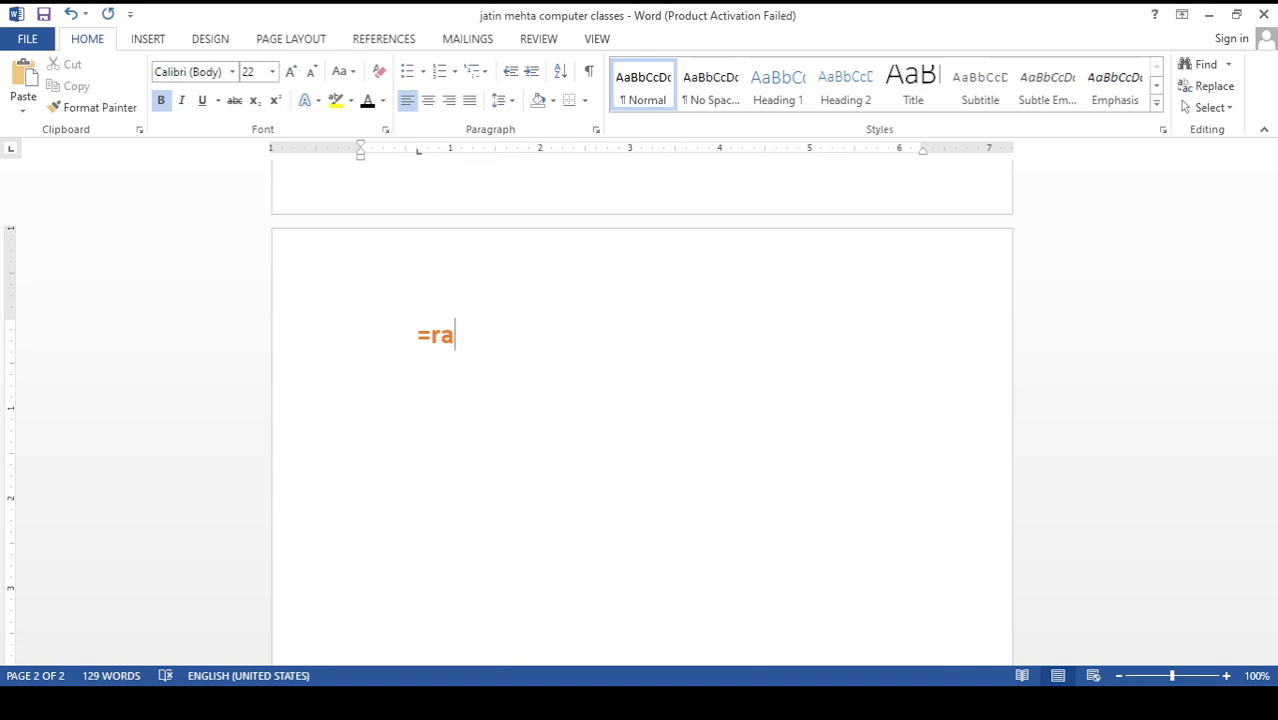
type("nd()")
key("Return")
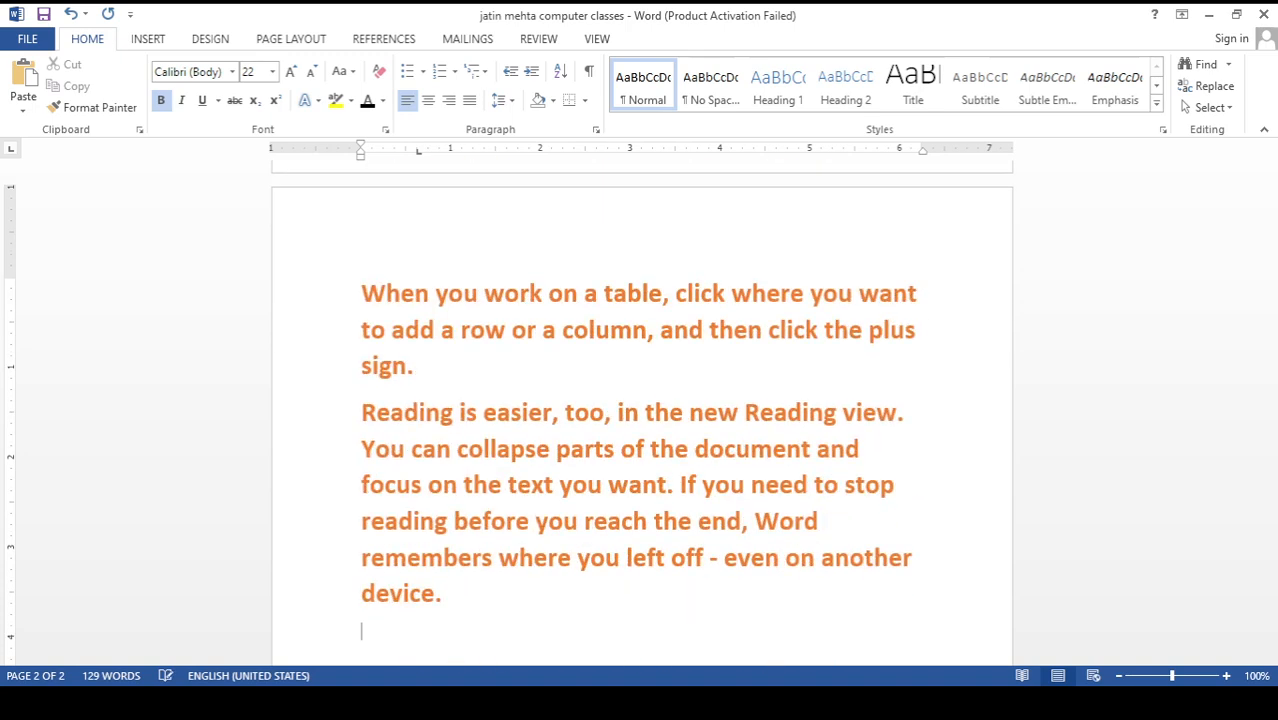
scroll(437, 530, "up", 8)
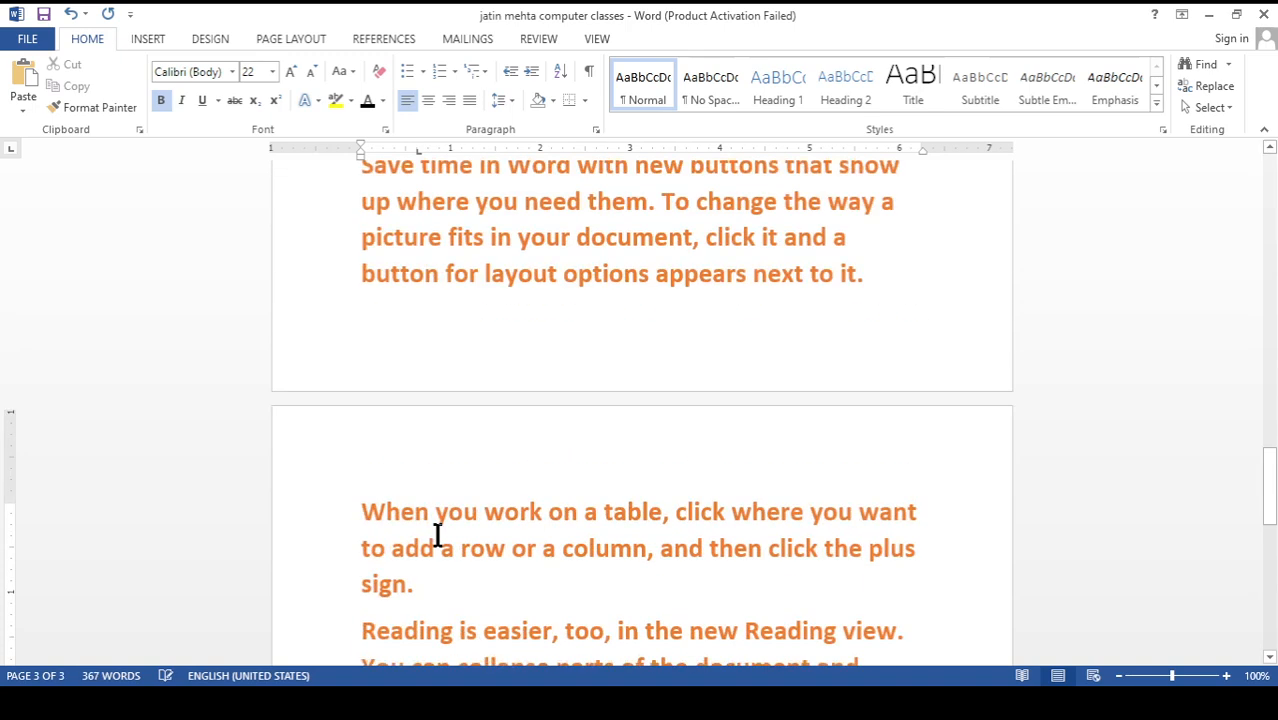
scroll(437, 530, "up", 10)
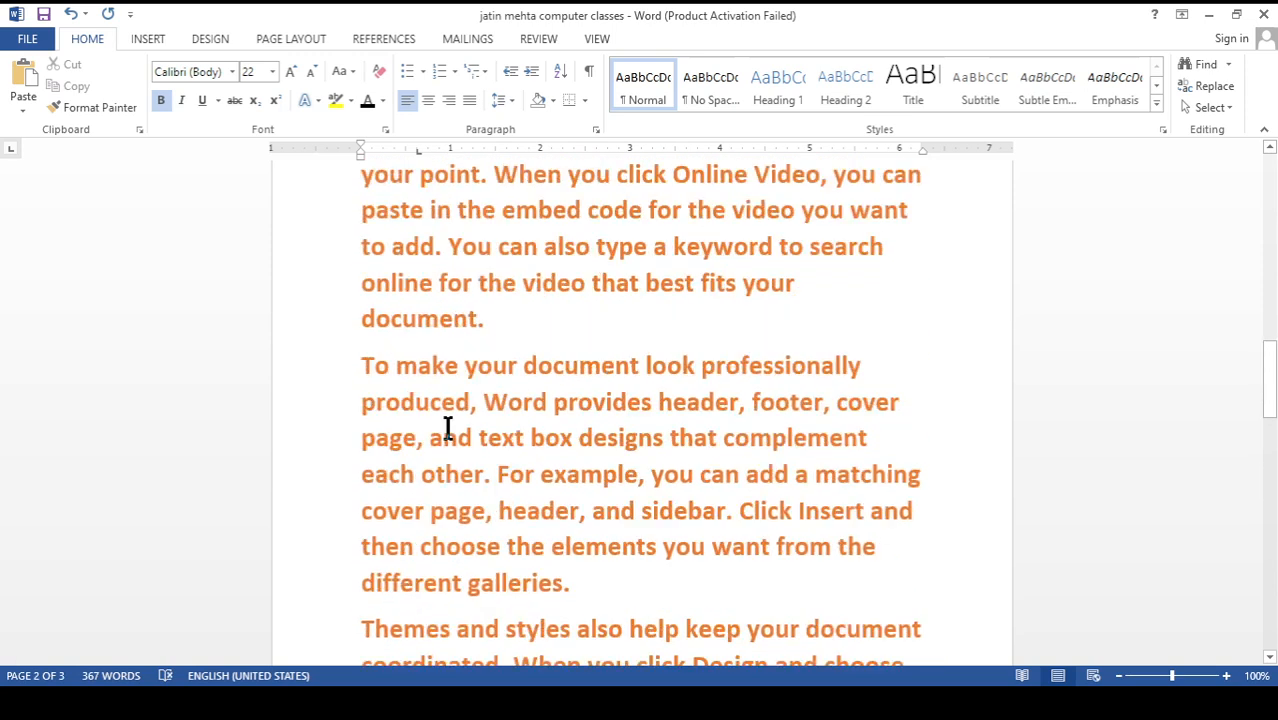
left_click_drag(362, 362, 650, 638)
key("Delete")
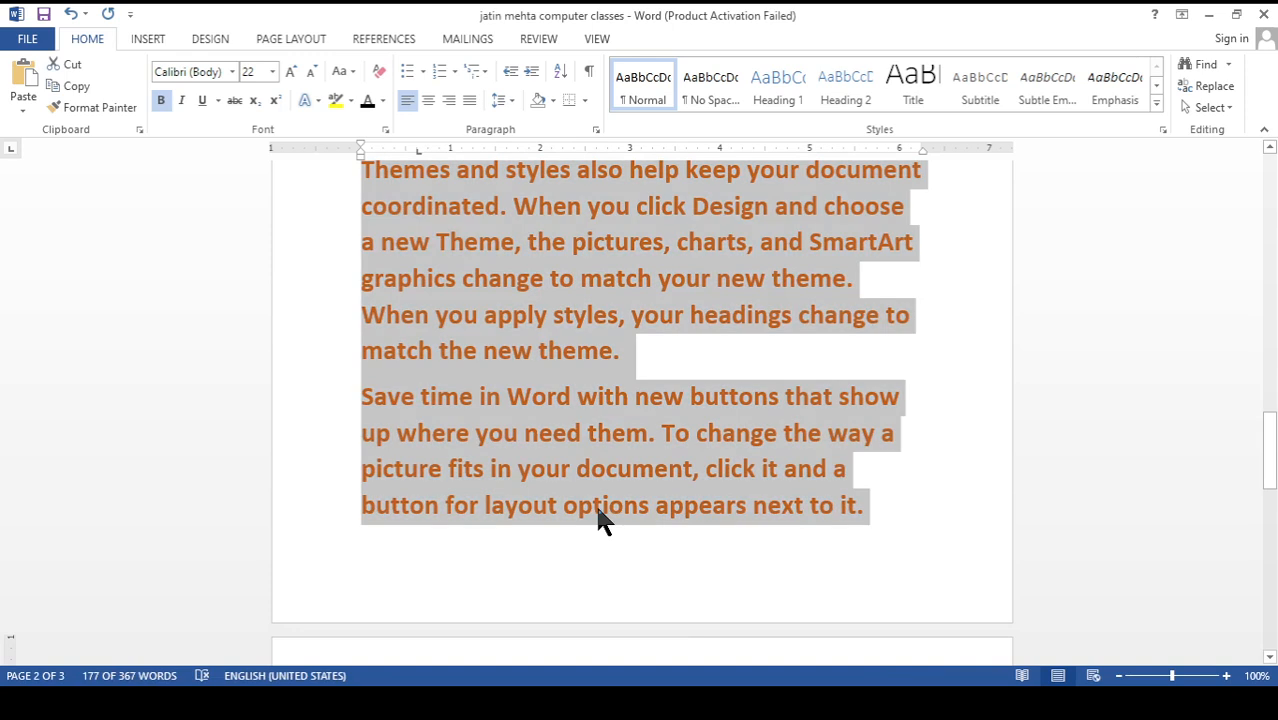
mouse_move(684, 578)
left_mouse_down()
mouse_move(693, 613)
mouse_move(708, 583)
left_mouse_up()
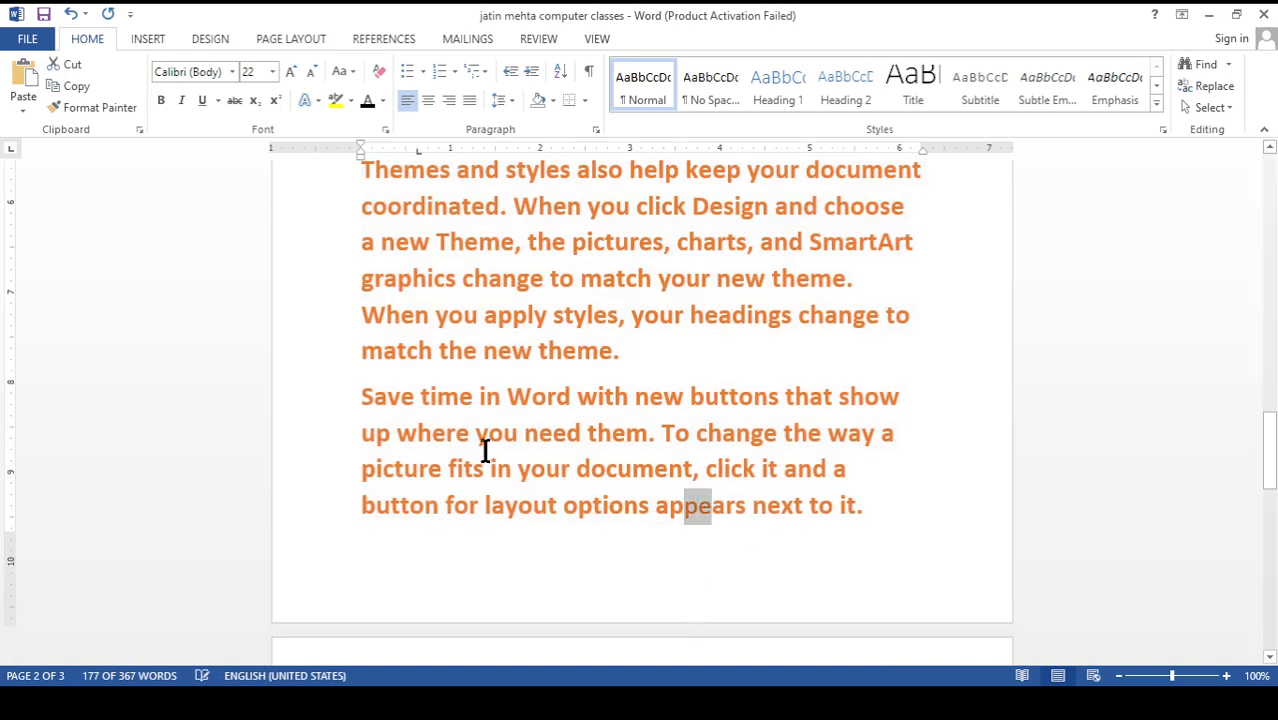
scroll(485, 448, "up", 3)
left_click(471, 422)
scroll(471, 422, "up", 2)
scroll(460, 390, "up", 2)
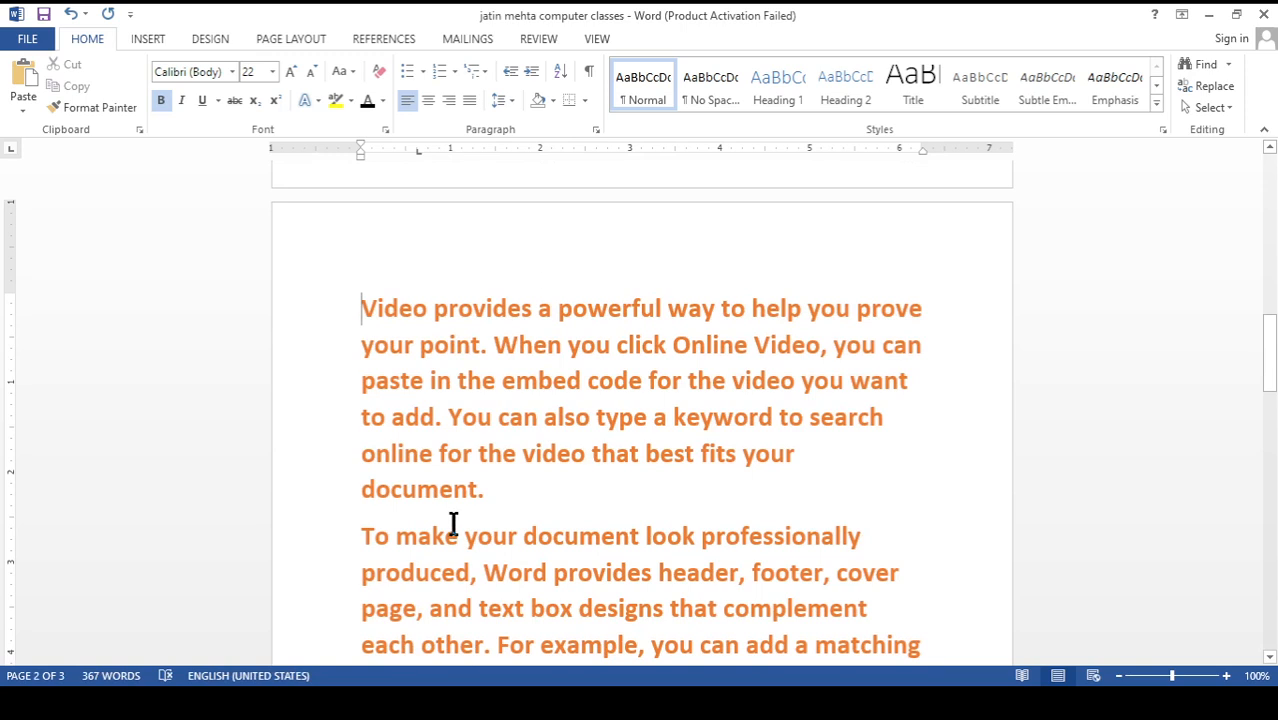
Select the entire document and shrink its font size until the generated paragraphs are 14 pt
key("ctrl+a")
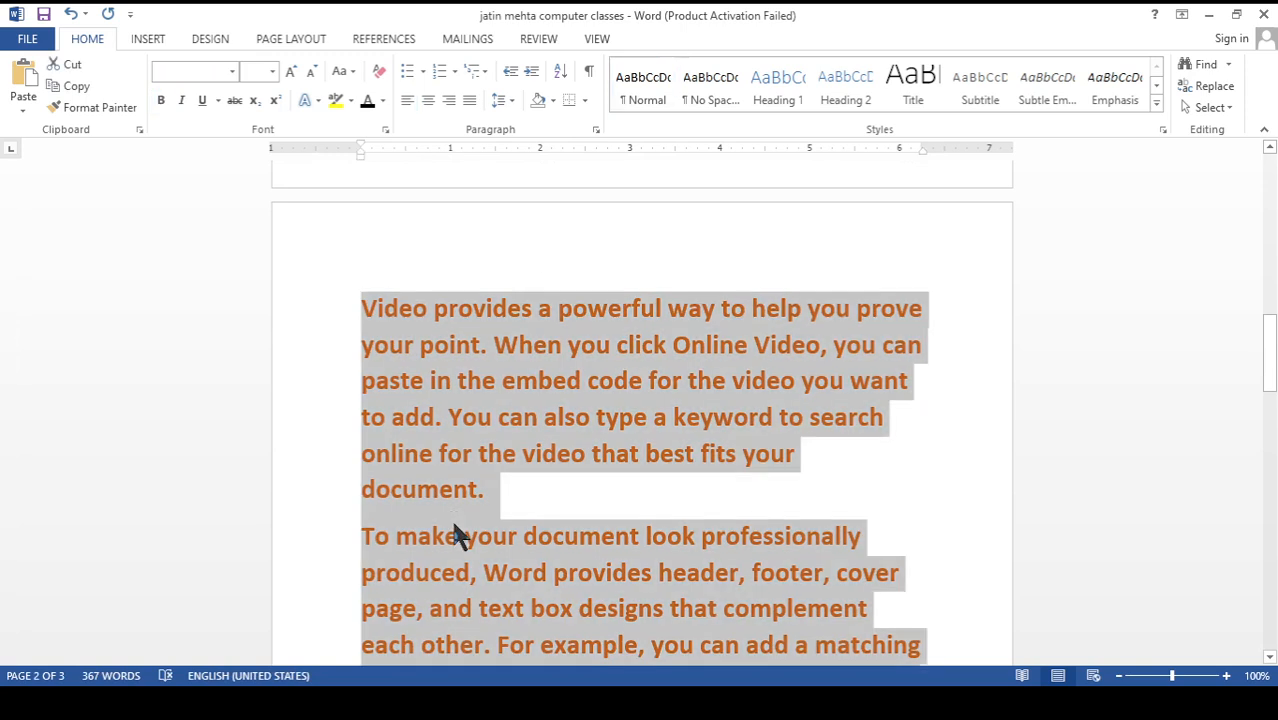
scroll(586, 520, "down", 5)
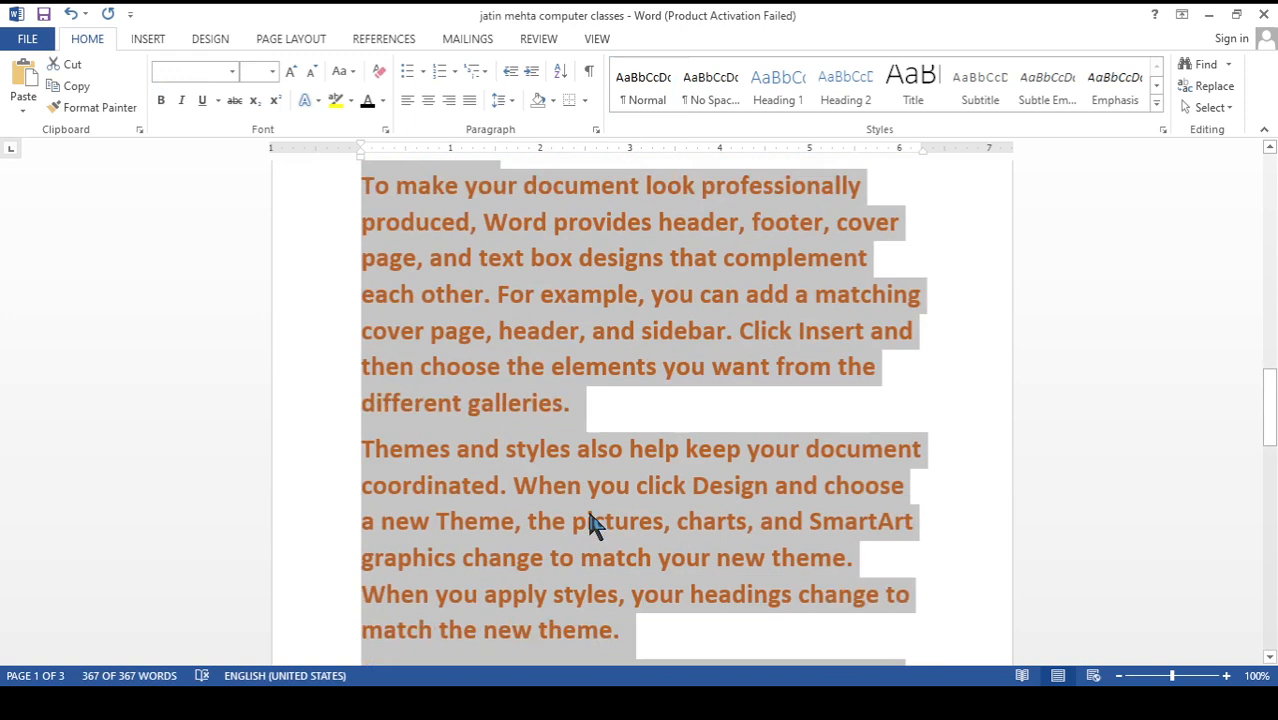
scroll(590, 518, "down", 10)
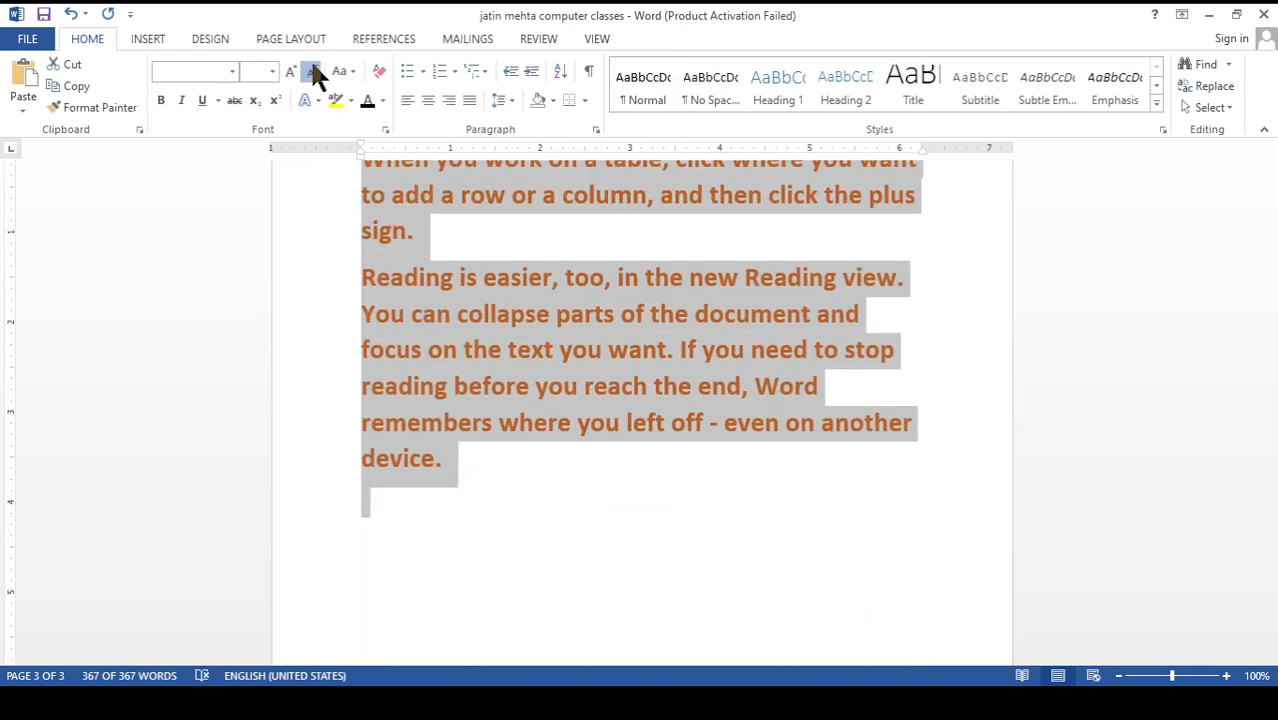
left_click(310, 71)
scroll(495, 388, "up", 6)
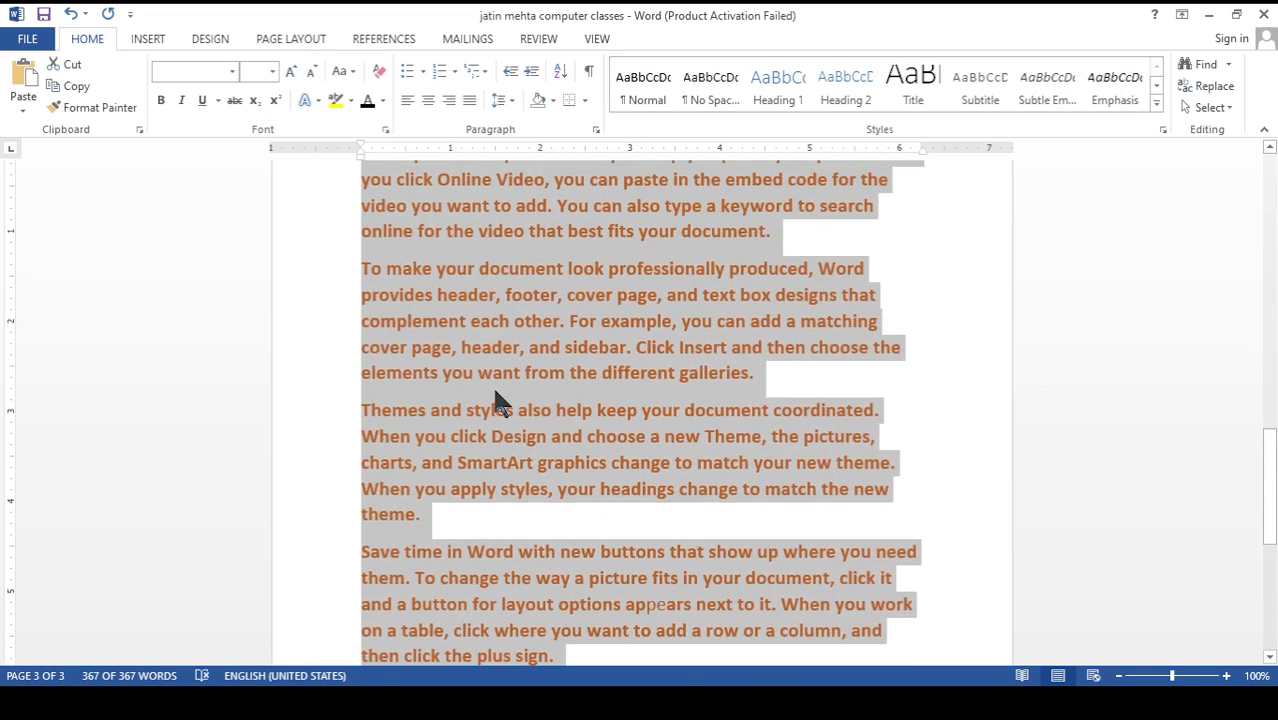
left_click(292, 71)
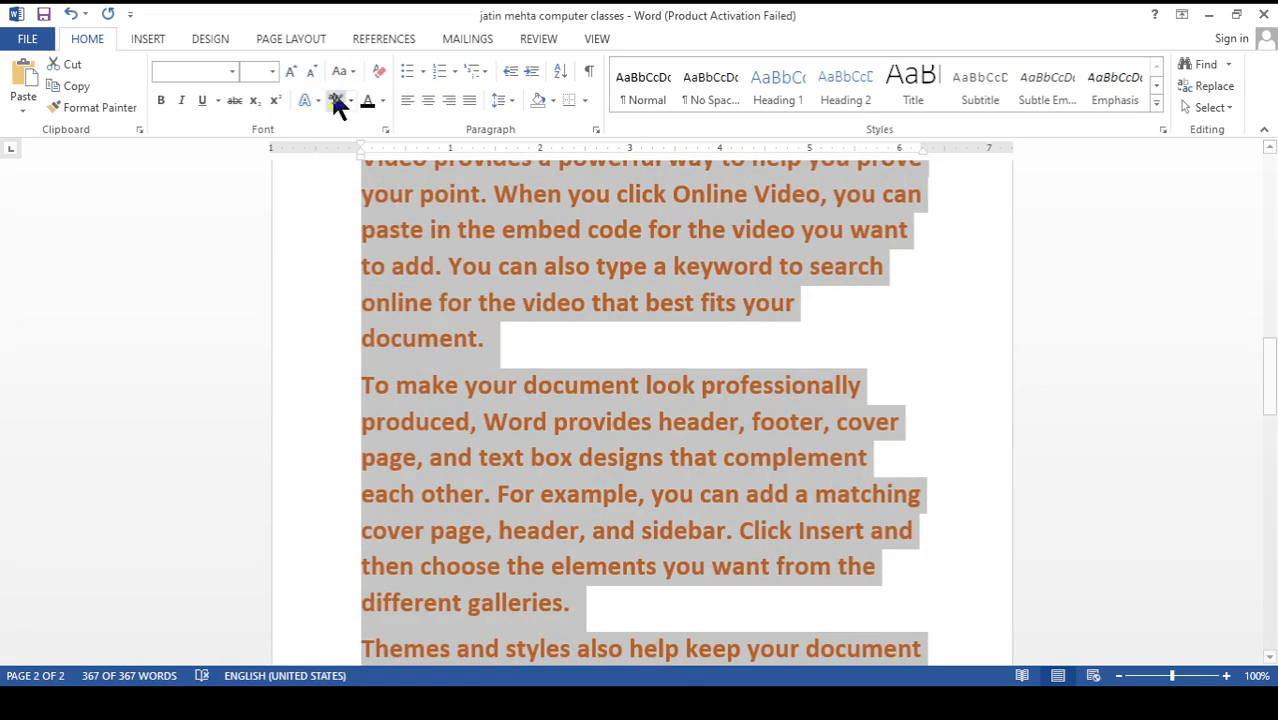
left_click(310, 72)
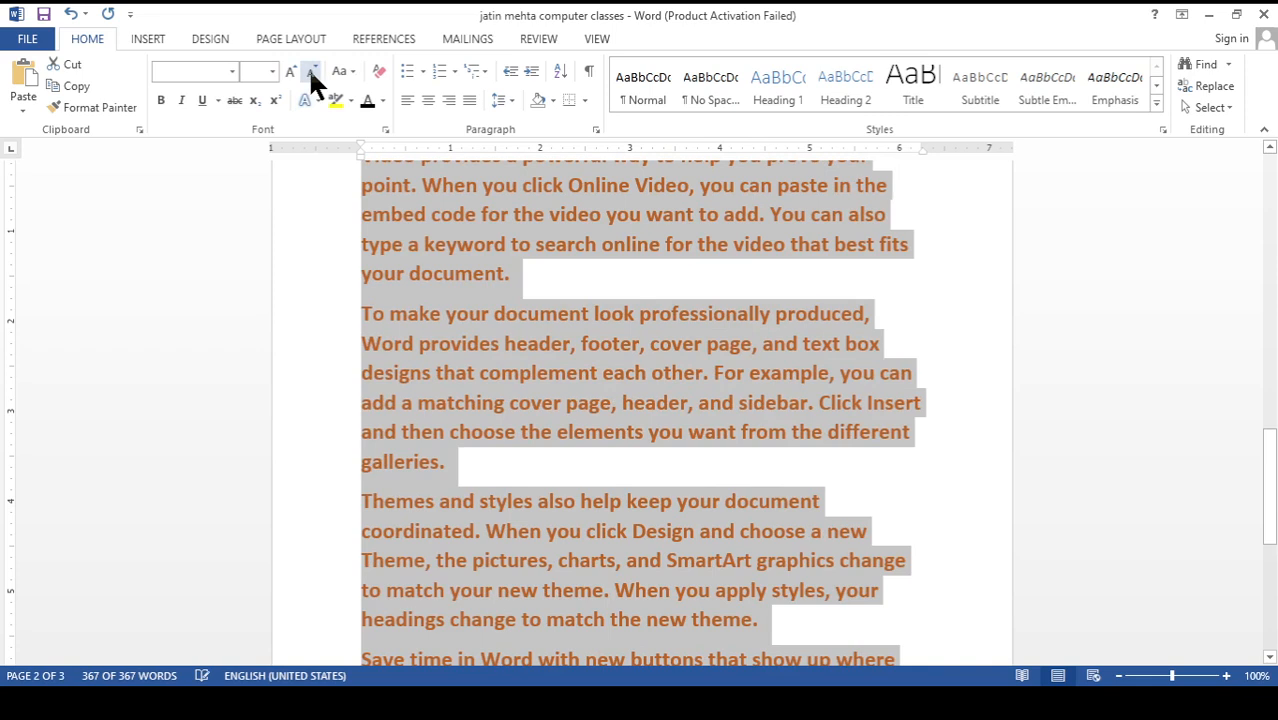
left_click(309, 71)
scroll(499, 365, "up", 3)
left_click(494, 399)
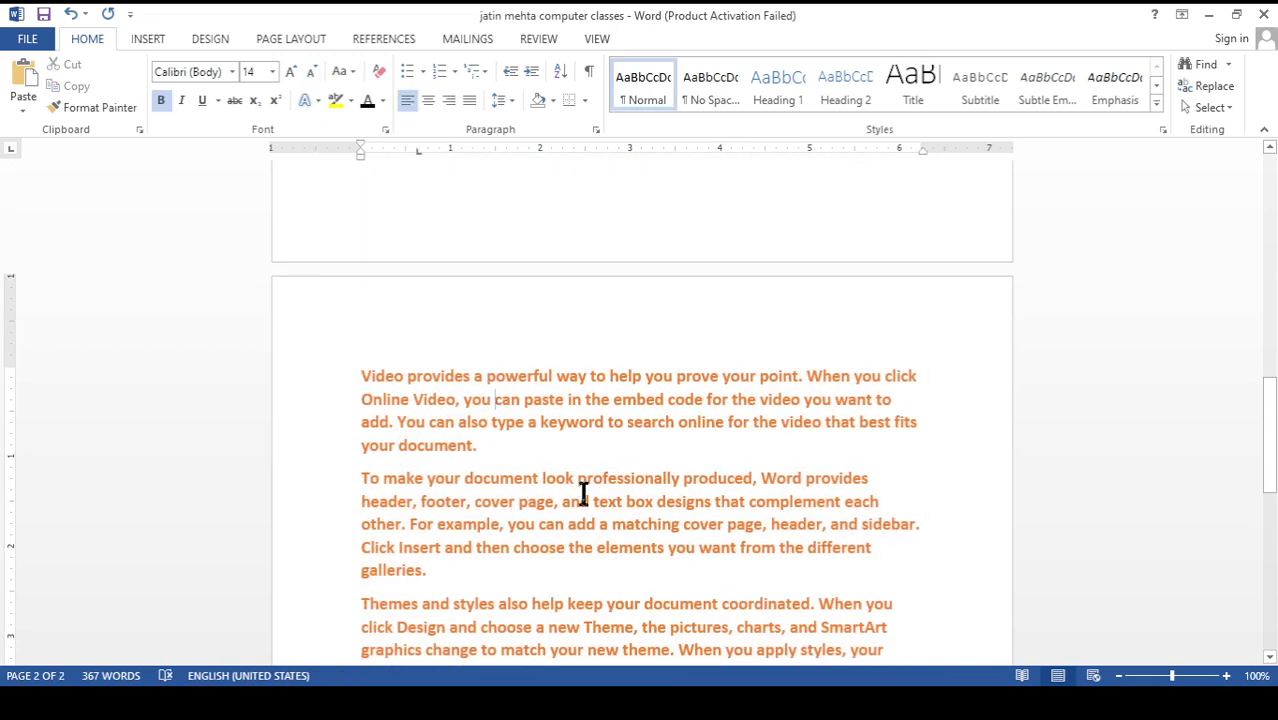
Change the font colour to black from "Video provides" through "Reading is easier, too, in the" on page two
scroll(585, 494, "down", 3)
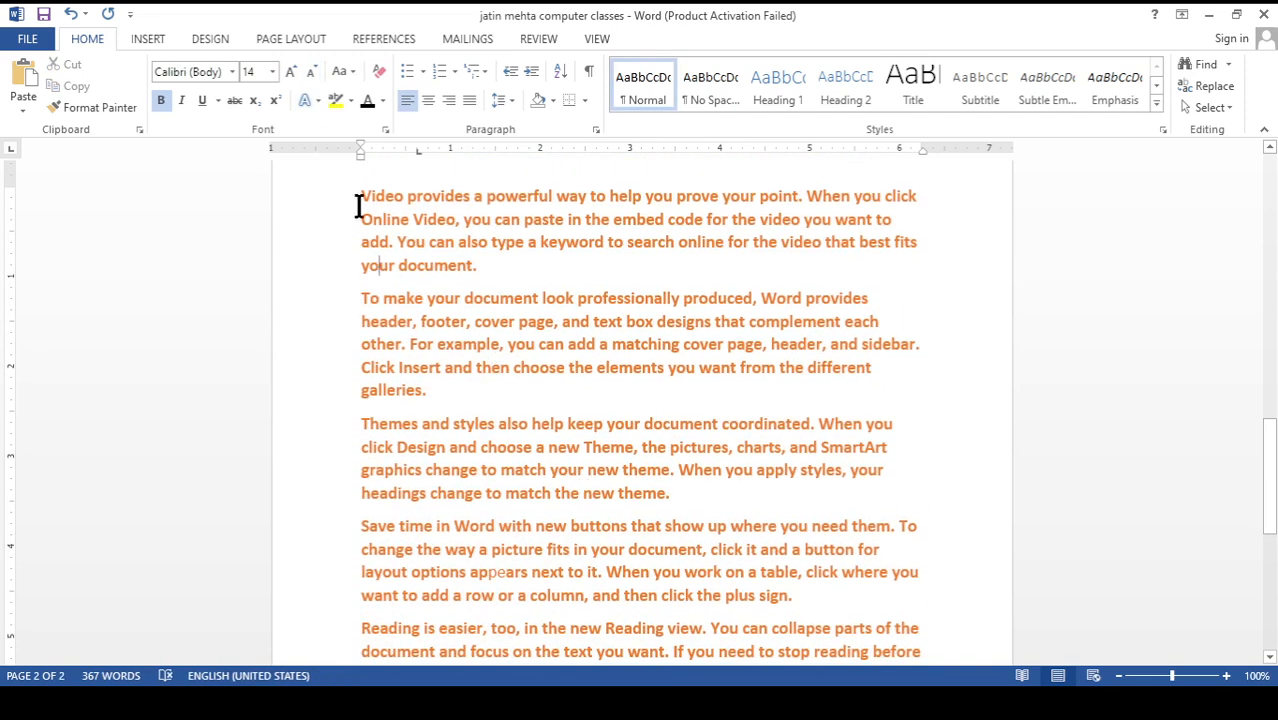
left_click_drag(361, 198, 569, 630)
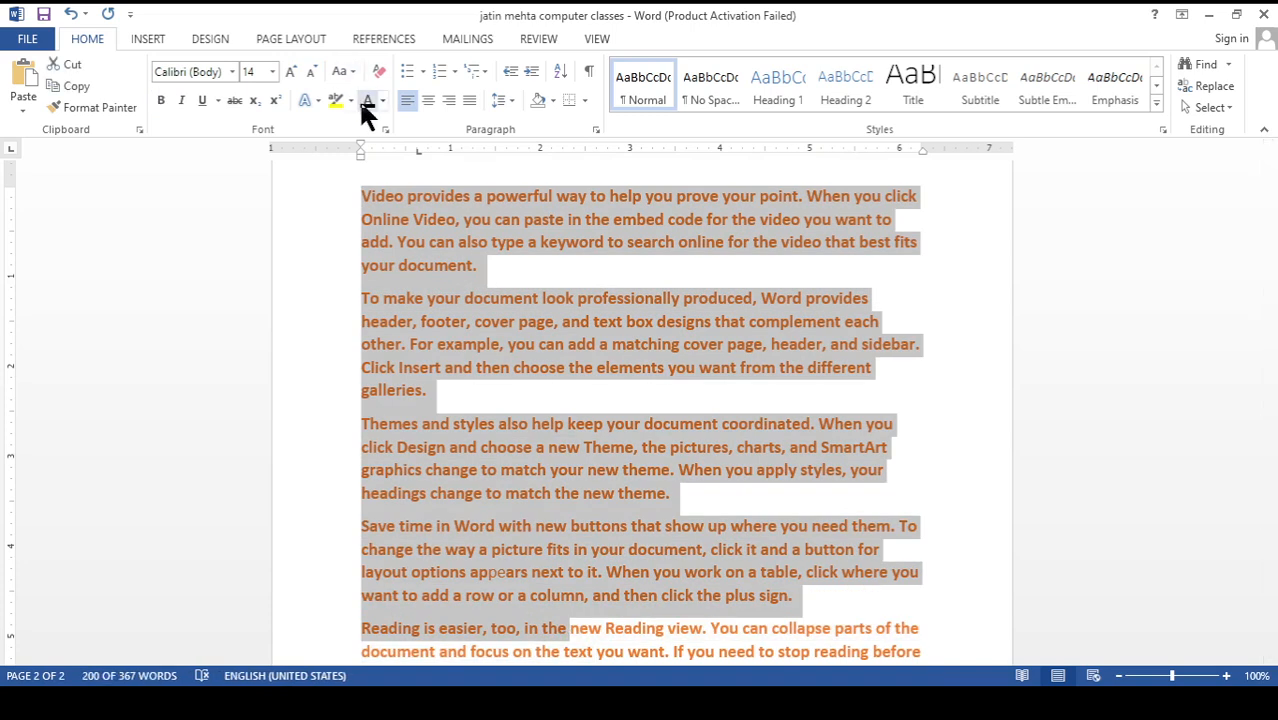
left_click(368, 104)
left_click(471, 337)
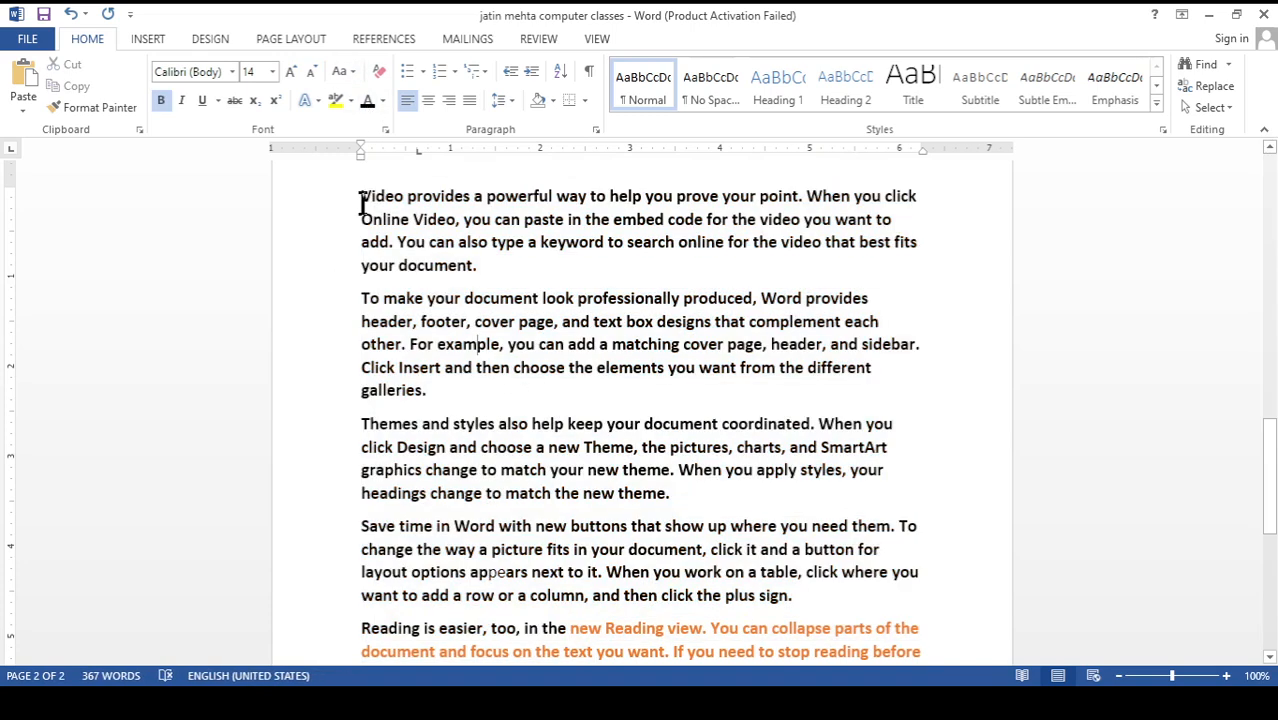
Toggle bold off and on several times for the first four generated paragraphs, ending with bold applied
left_click_drag(358, 200, 743, 597)
key("ctrl+b")
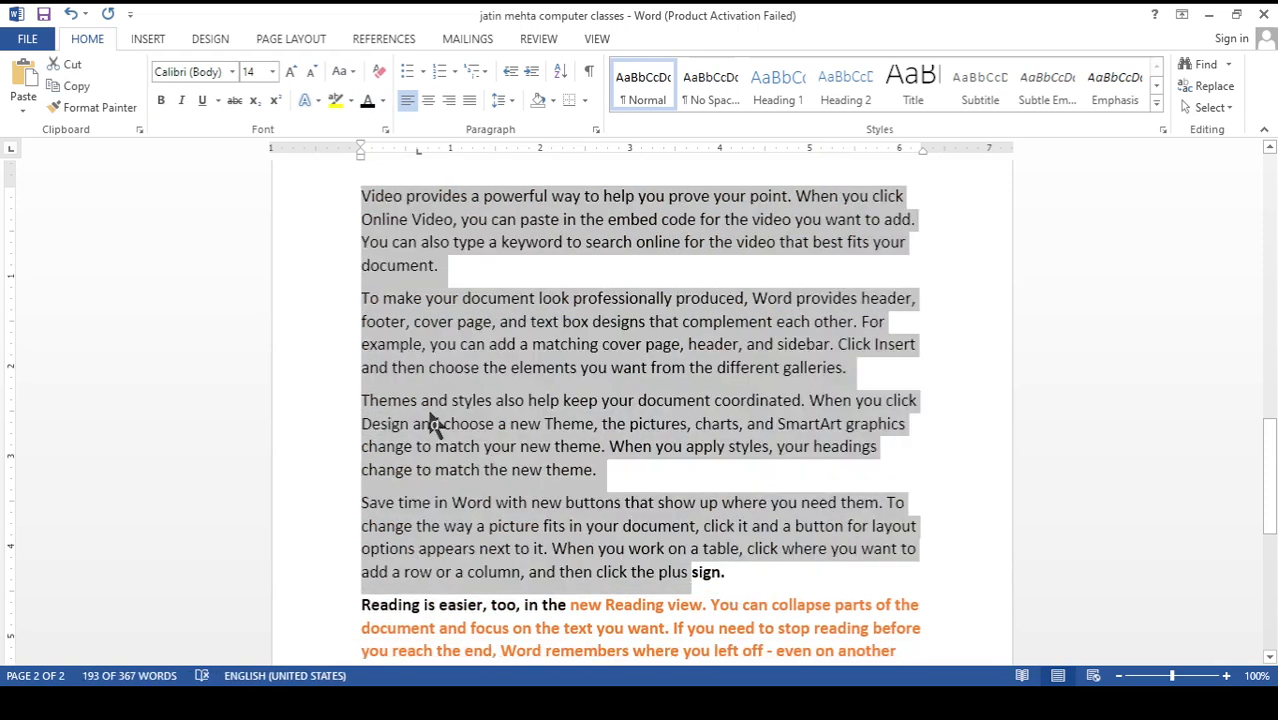
key("ctrl+b")
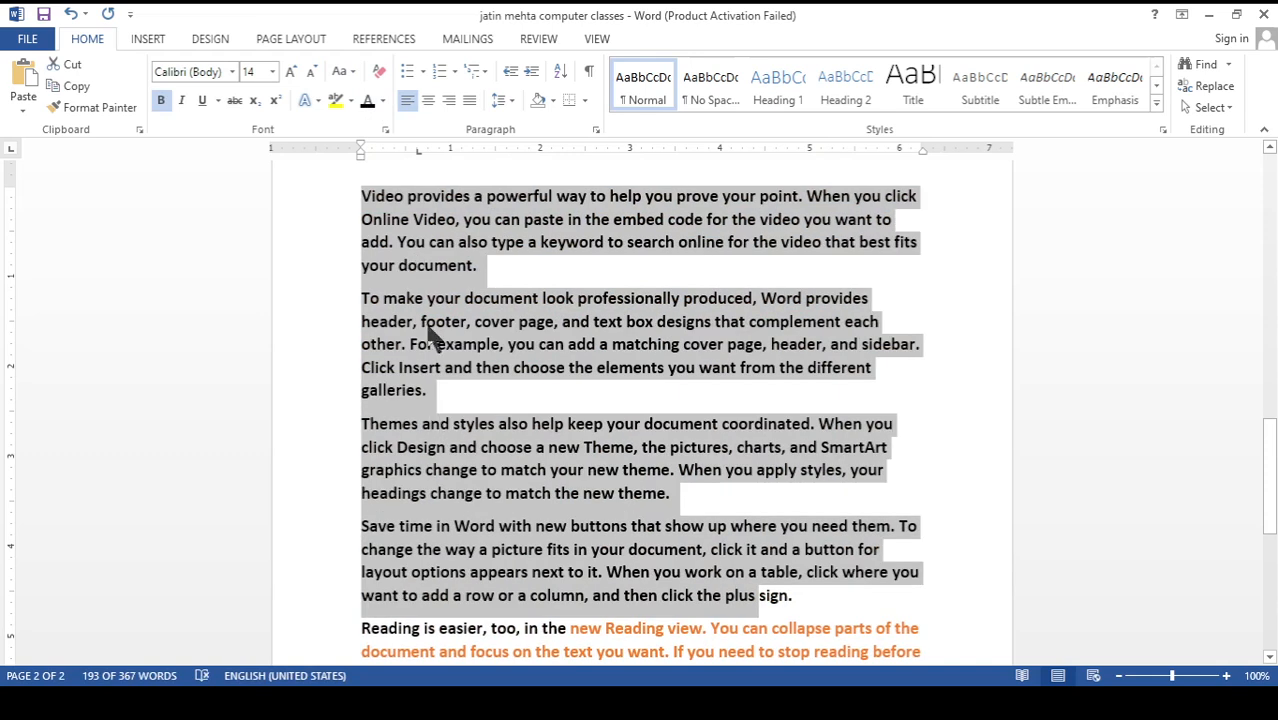
key("ctrl+b")
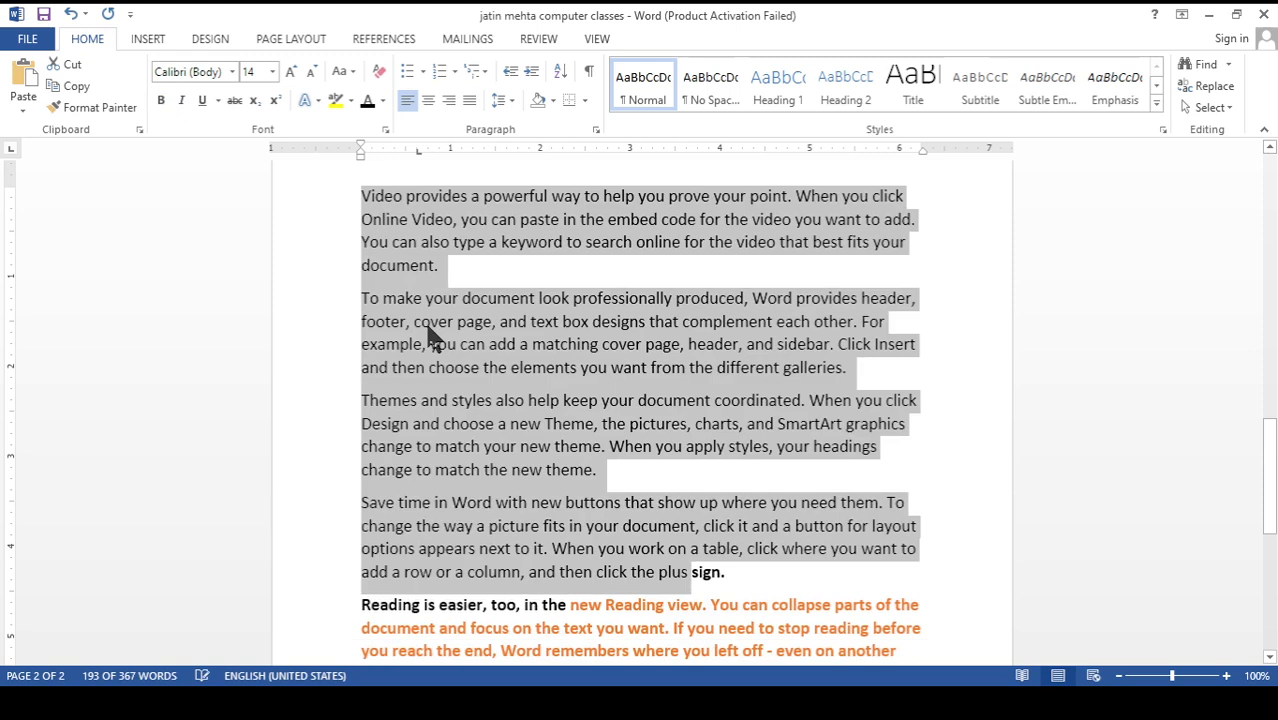
key("ctrl+b")
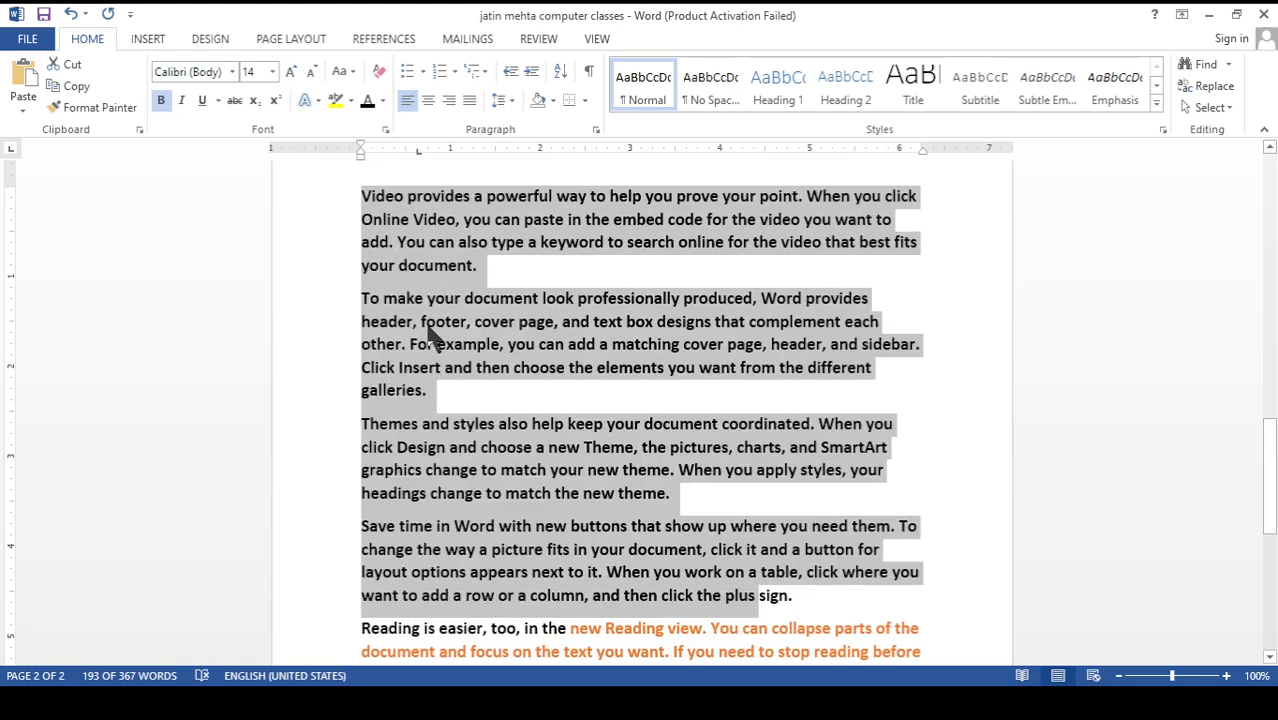
key("ctrl+b")
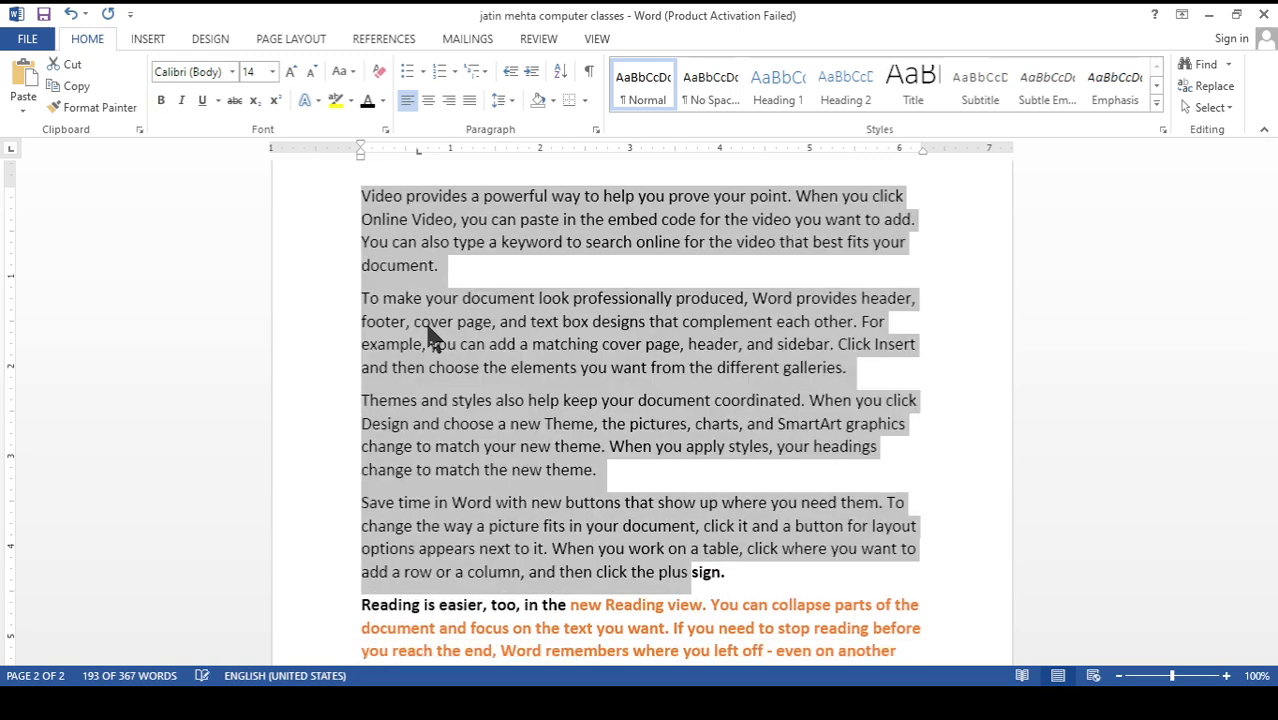
key("ctrl+b")
left_click(477, 308)
scroll(480, 313, "up", 3)
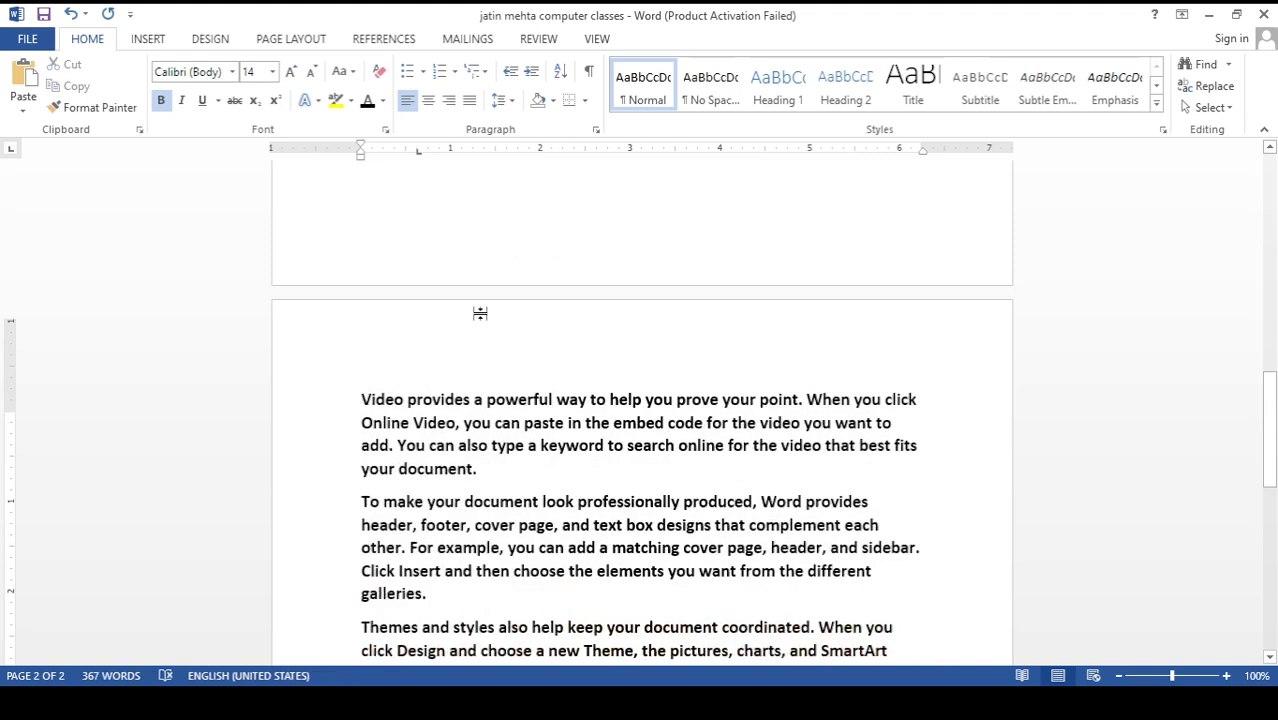
scroll(480, 313, "up", 10)
scroll(578, 366, "down", 4)
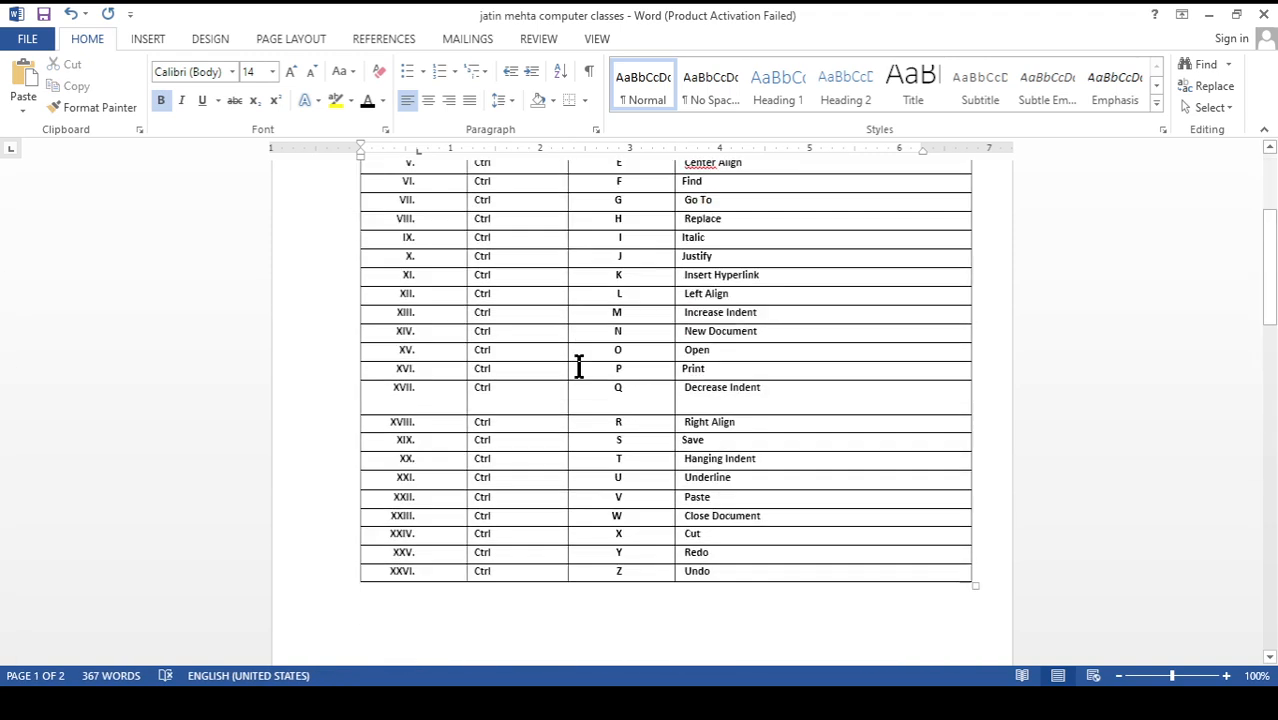
scroll(578, 366, "down", 10)
scroll(472, 314, "up", 2)
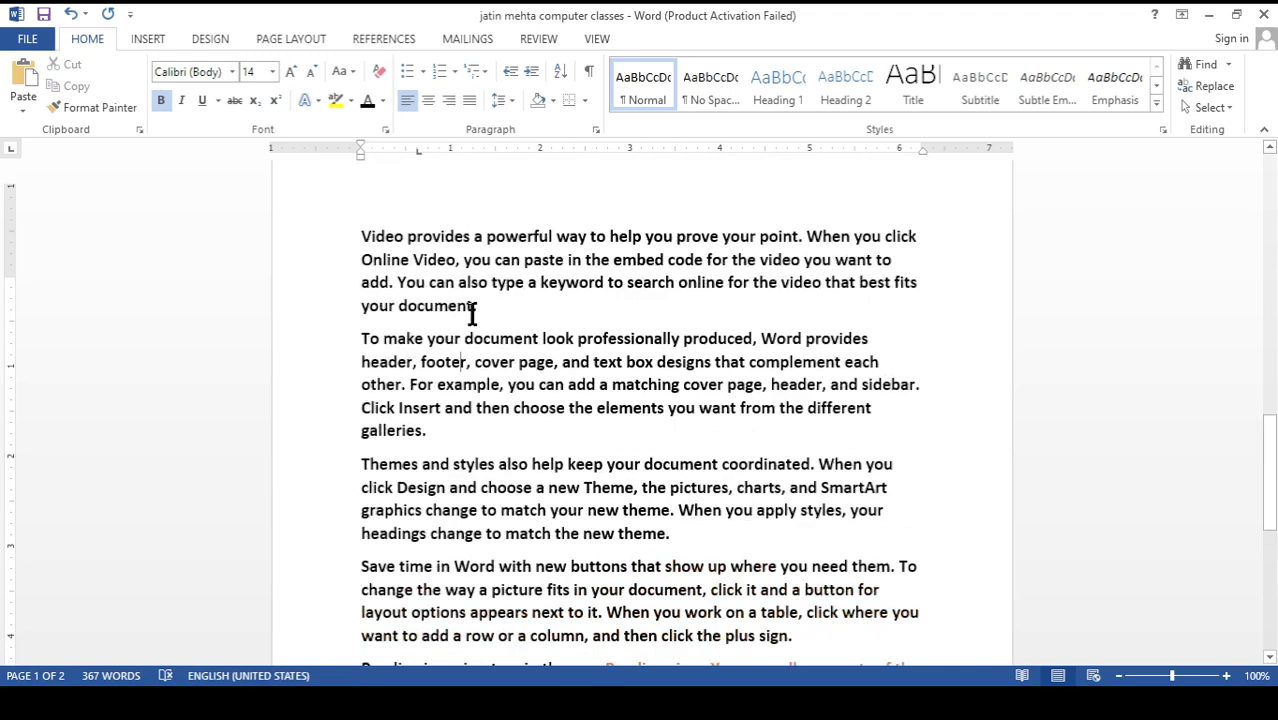
scroll(472, 314, "up", 1)
left_click_drag(478, 354, 432, 331)
left_click_drag(440, 331, 362, 286)
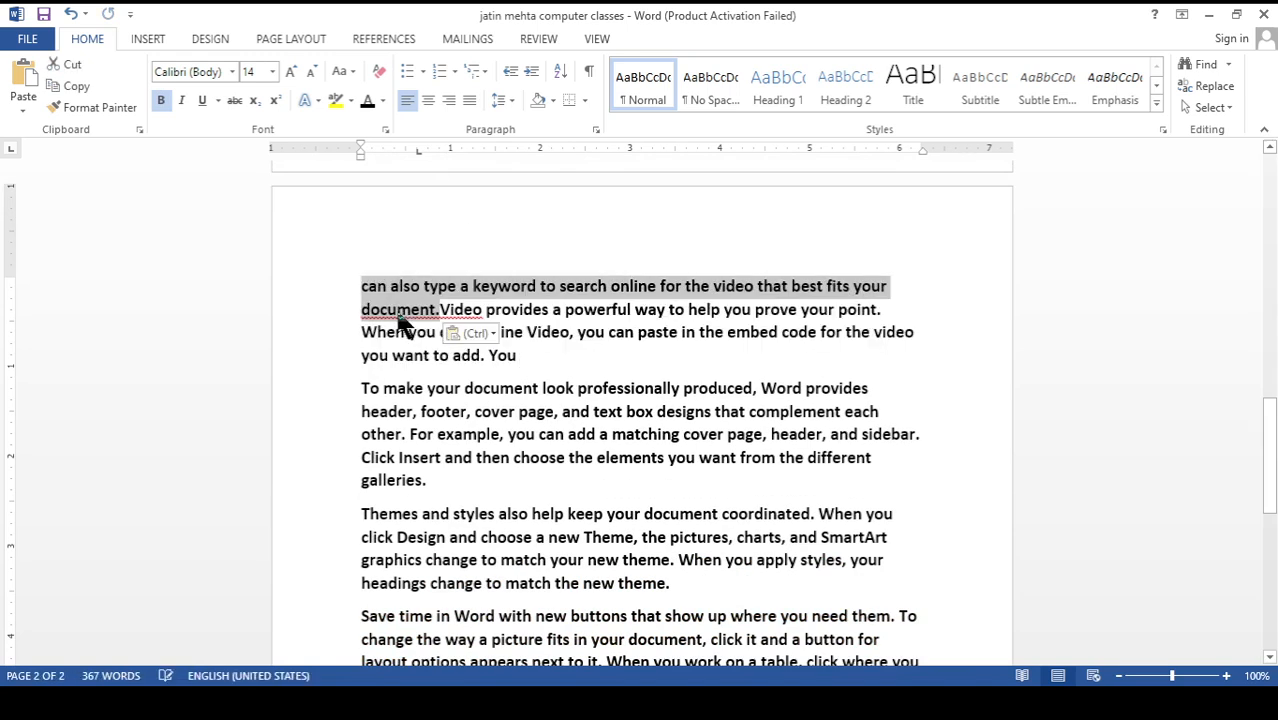
left_click(398, 313)
key("ctrl+z")
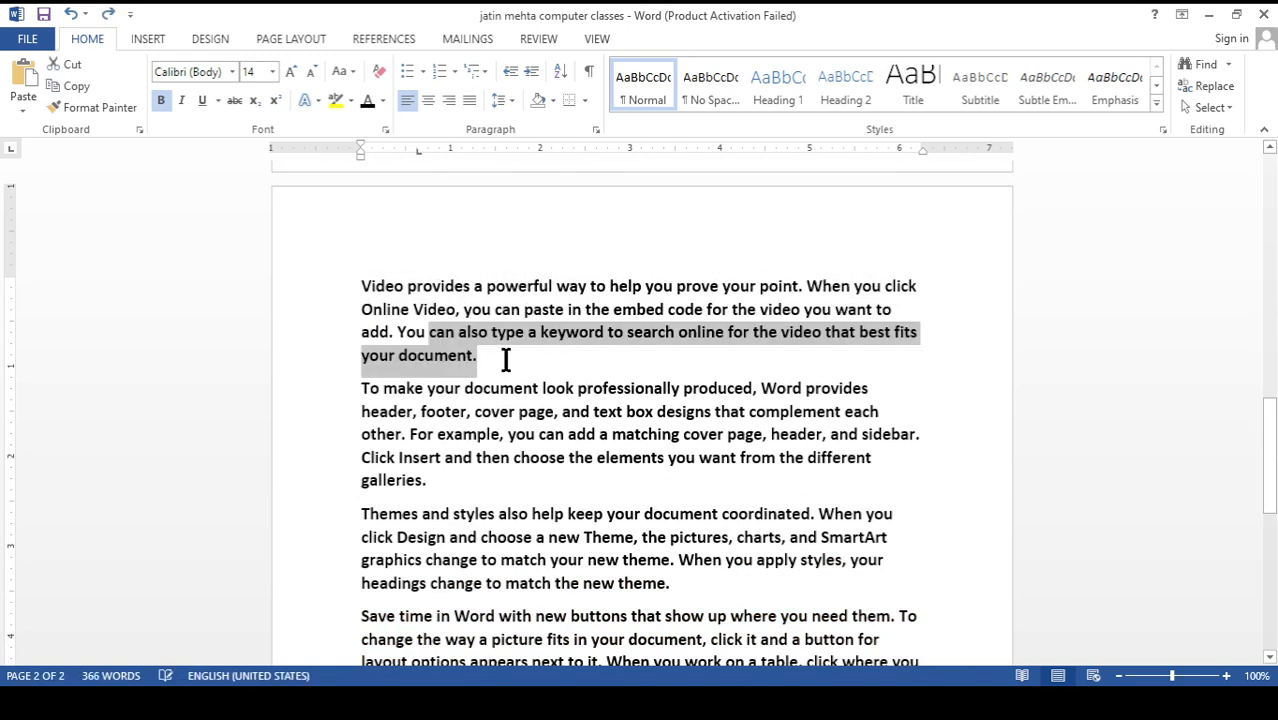
Copy the whole "Video provides a powerful way" paragraph and paste it below the last paragraph on page two
left_click_drag(479, 362, 365, 280)
key("ctrl+c")
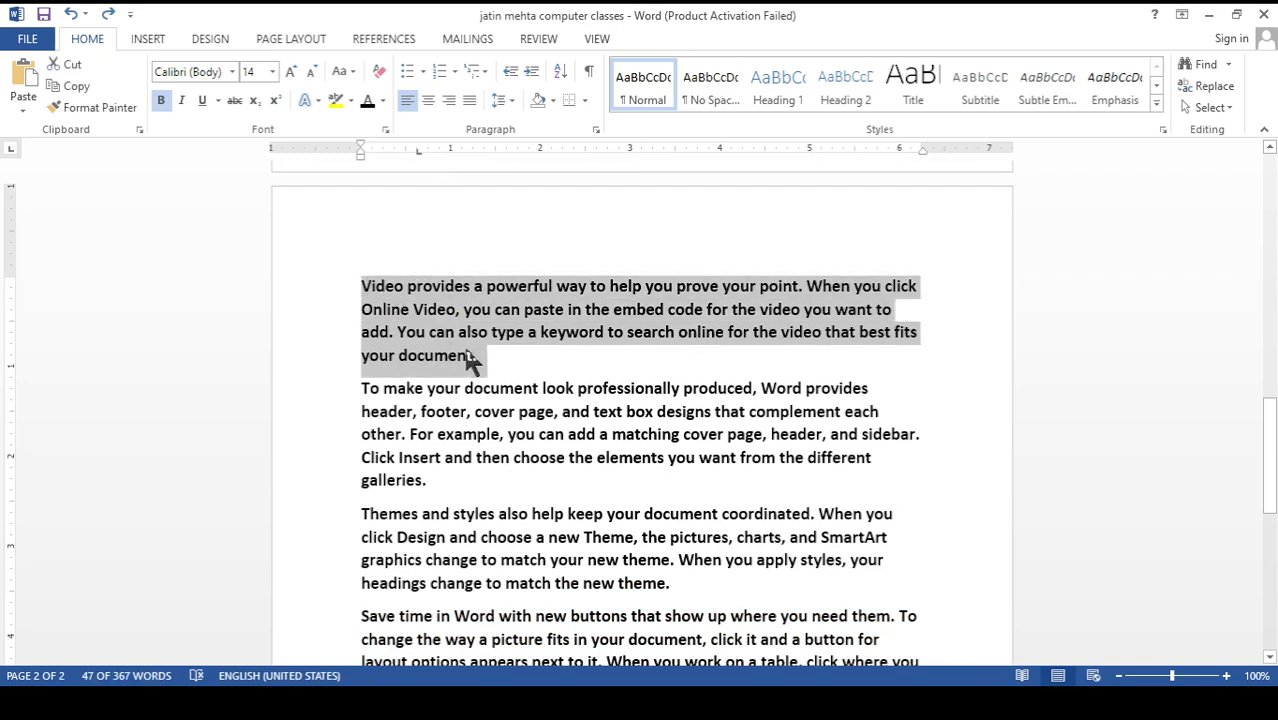
scroll(474, 362, "down", 6)
left_click(403, 381)
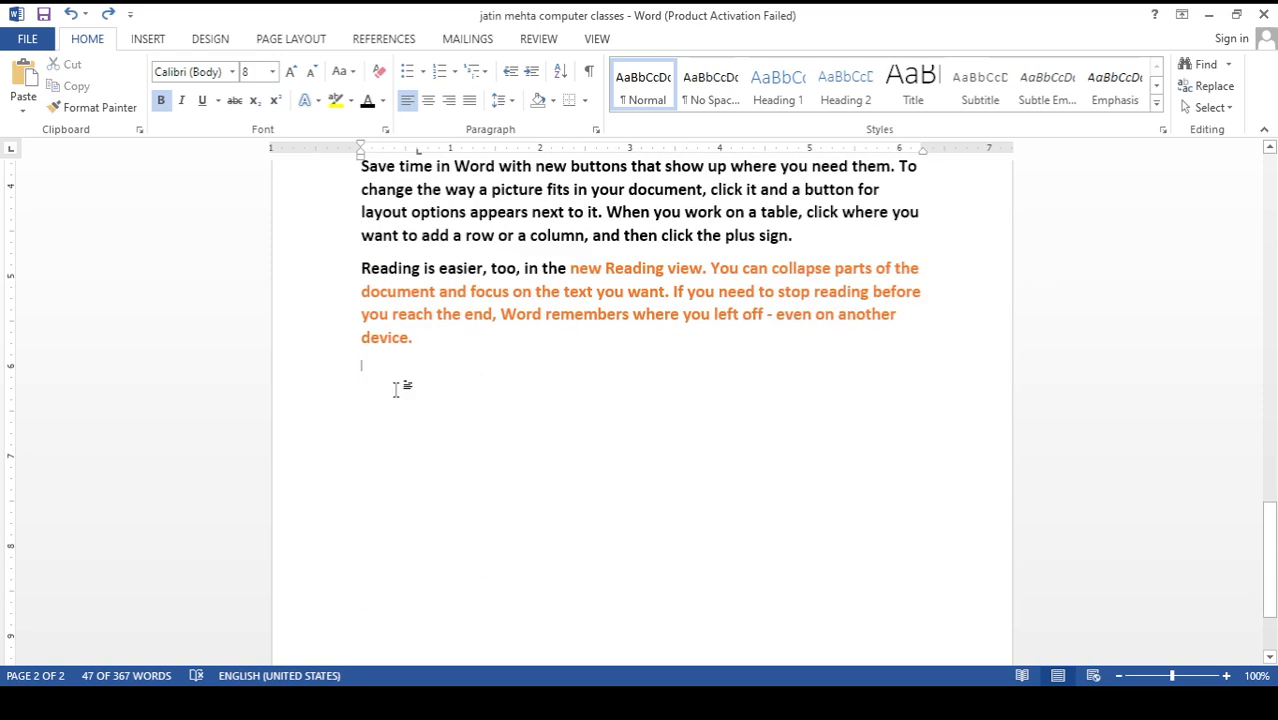
key("ctrl+v")
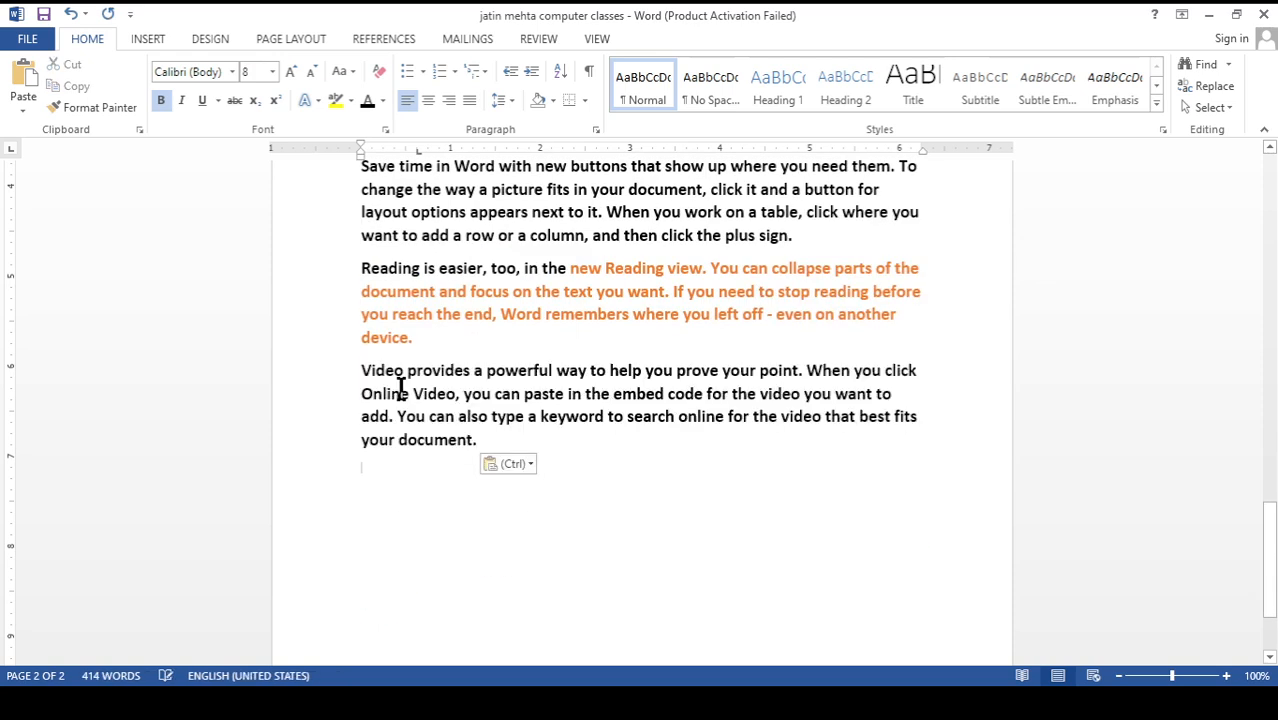
scroll(400, 388, "up", 8)
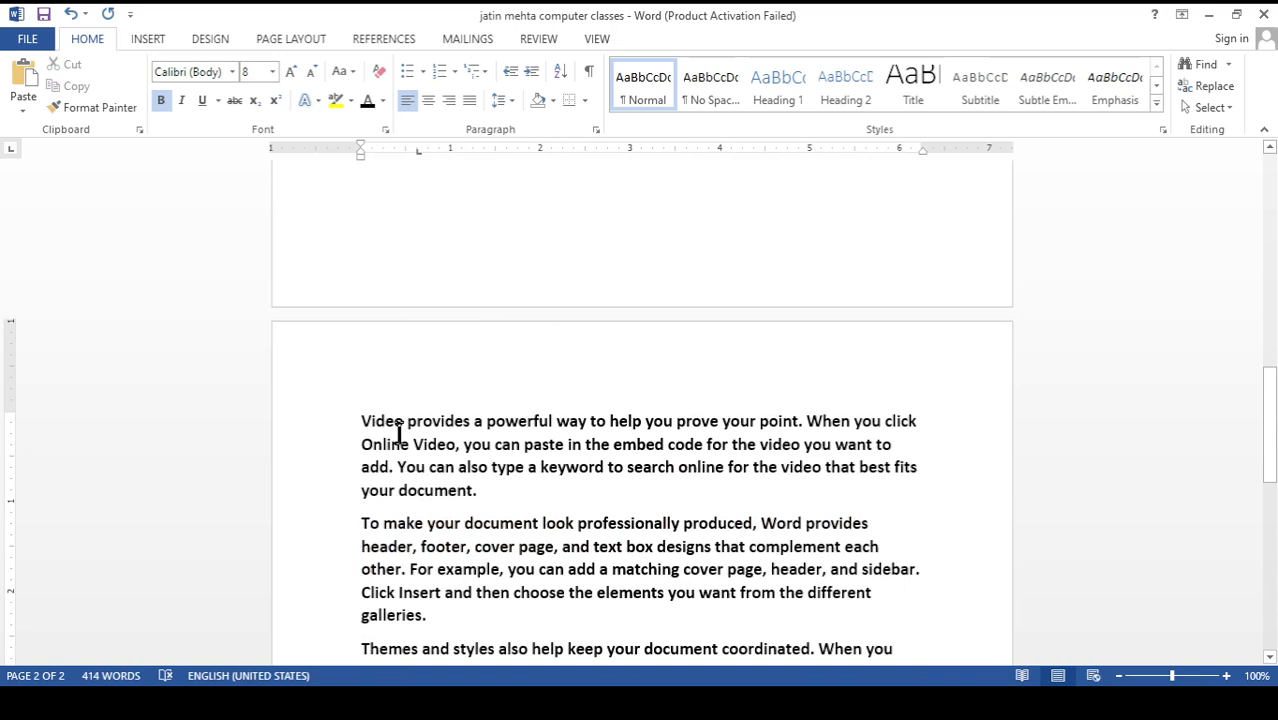
scroll(400, 385, "down", 2)
scroll(404, 340, "down", 1)
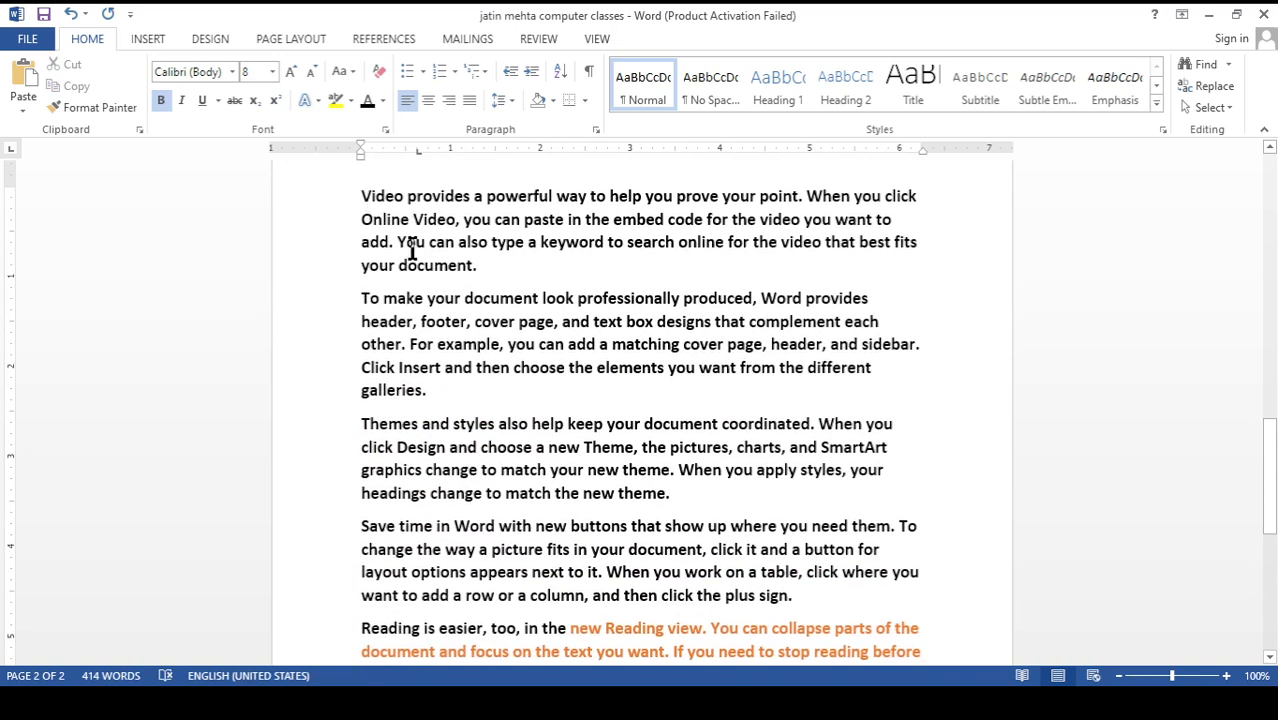
Reduce the font size of the whole "To make your document look professionally produced" paragraph on page two
key("ctrl+v")
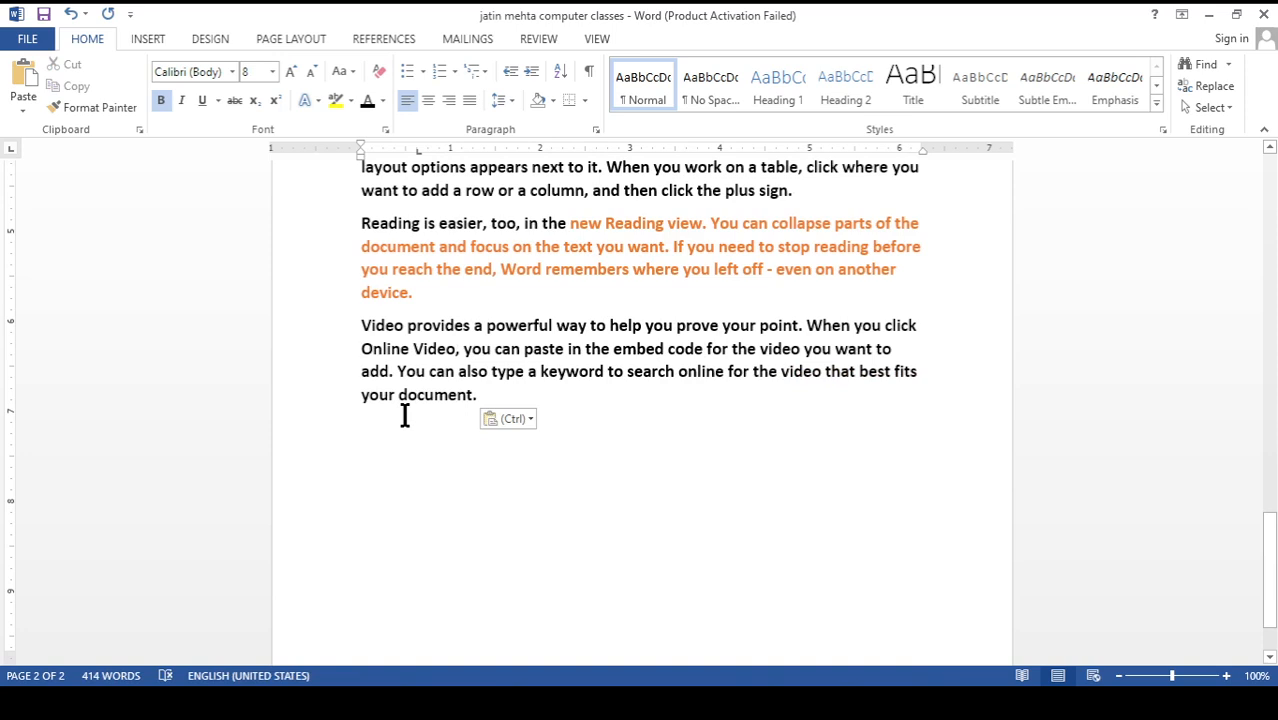
scroll(403, 416, "up", 7)
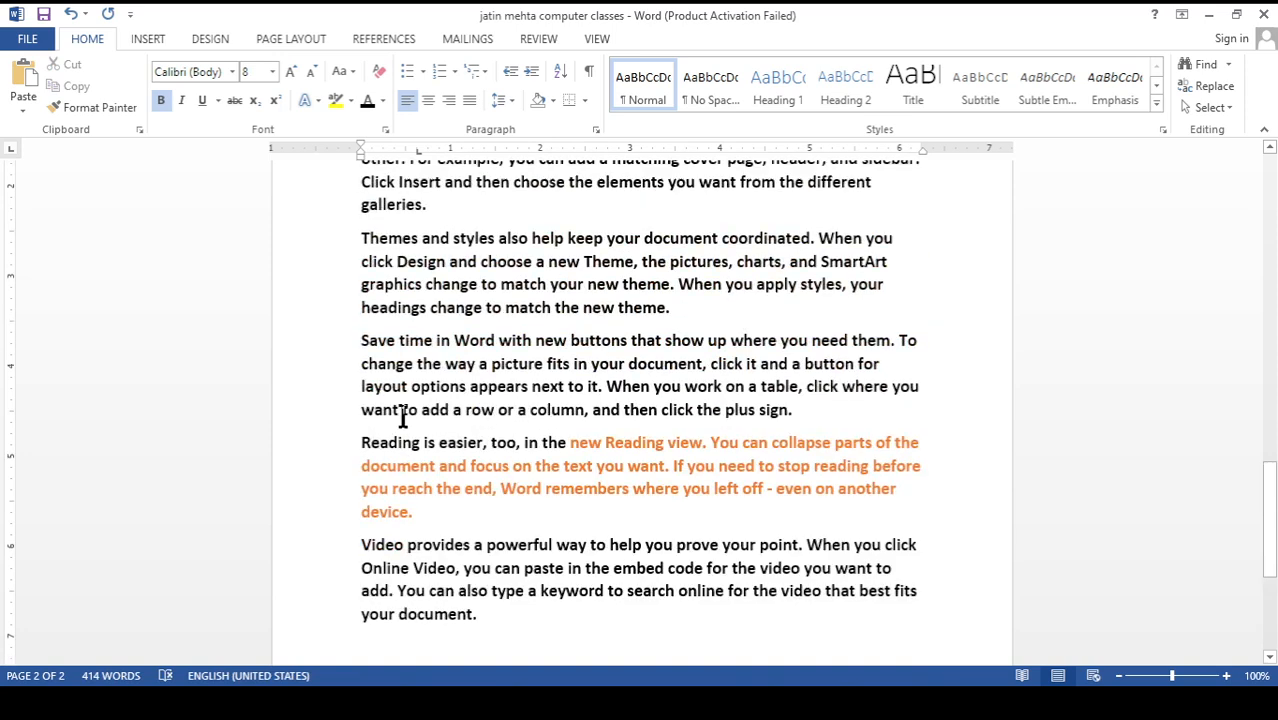
left_click(362, 390)
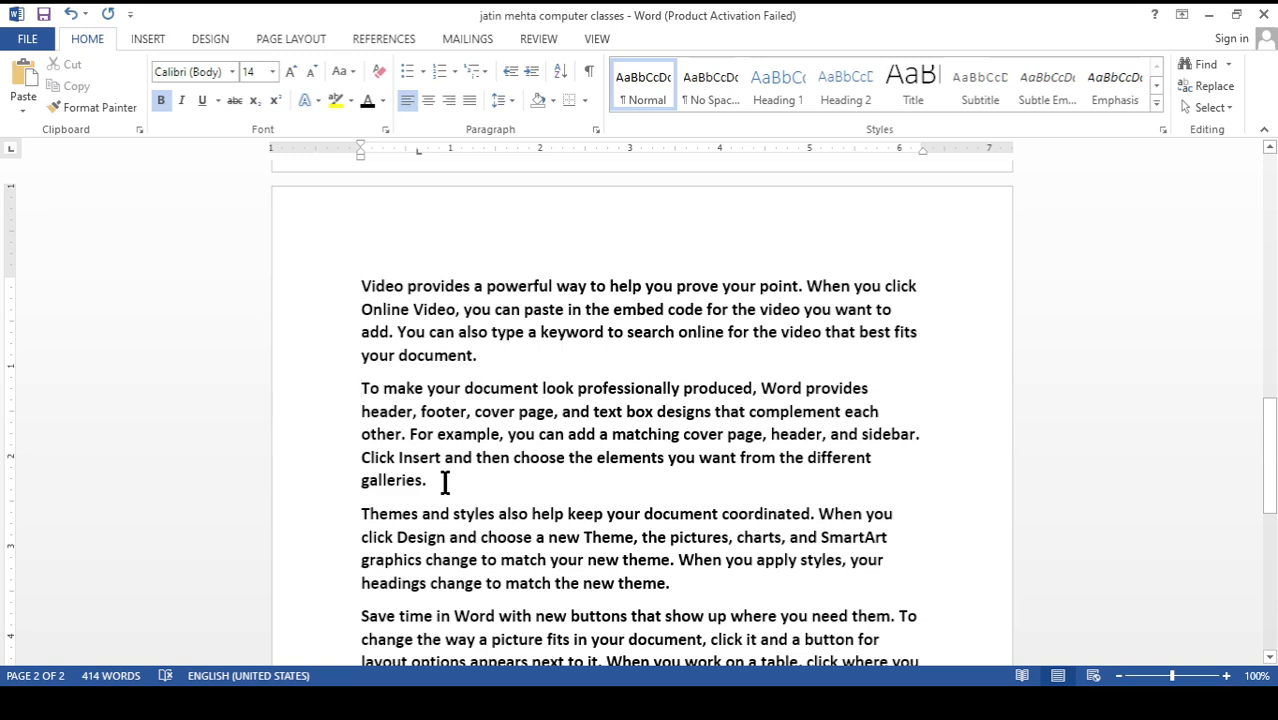
left_click_drag(426, 481, 362, 395)
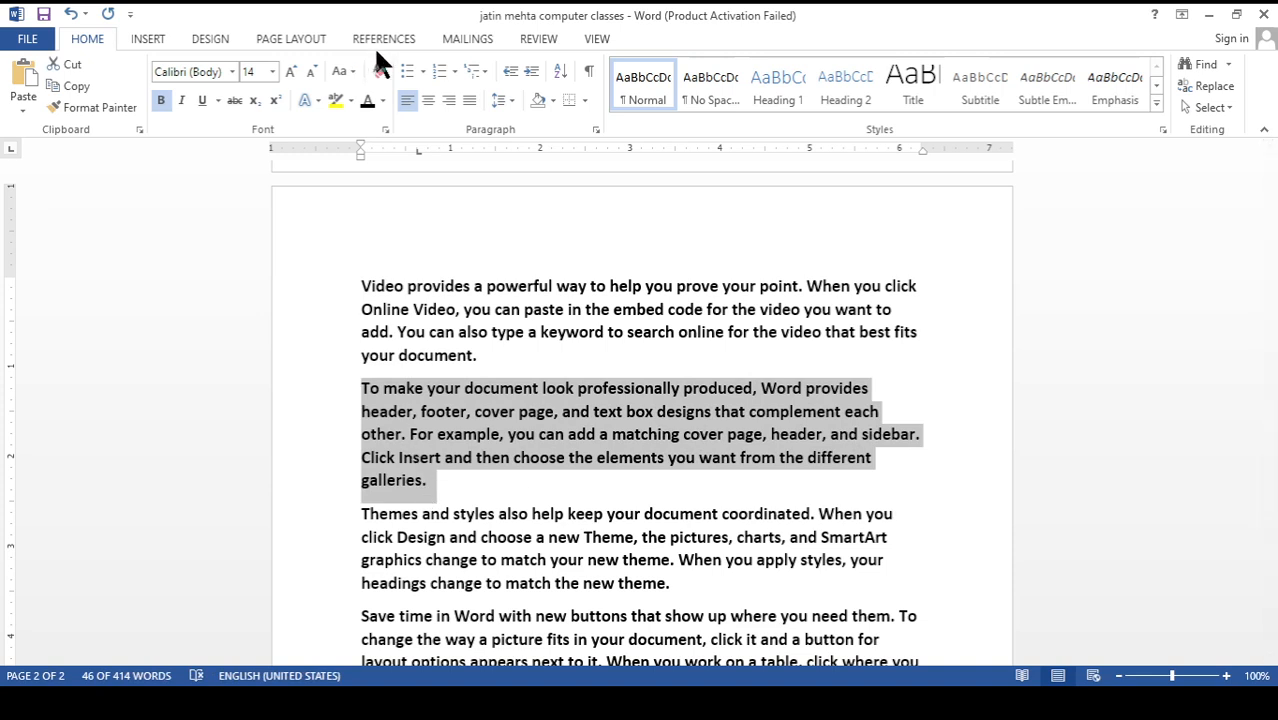
left_click(399, 41)
left_click(468, 40)
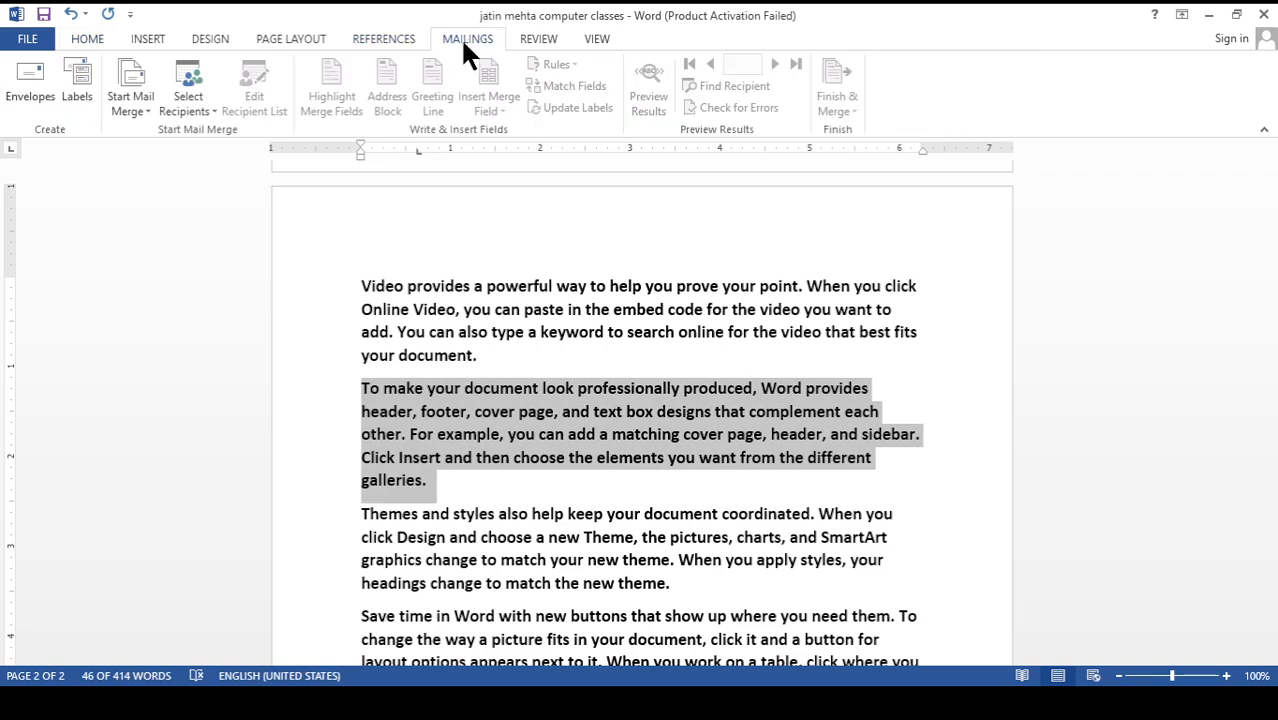
left_click(384, 40)
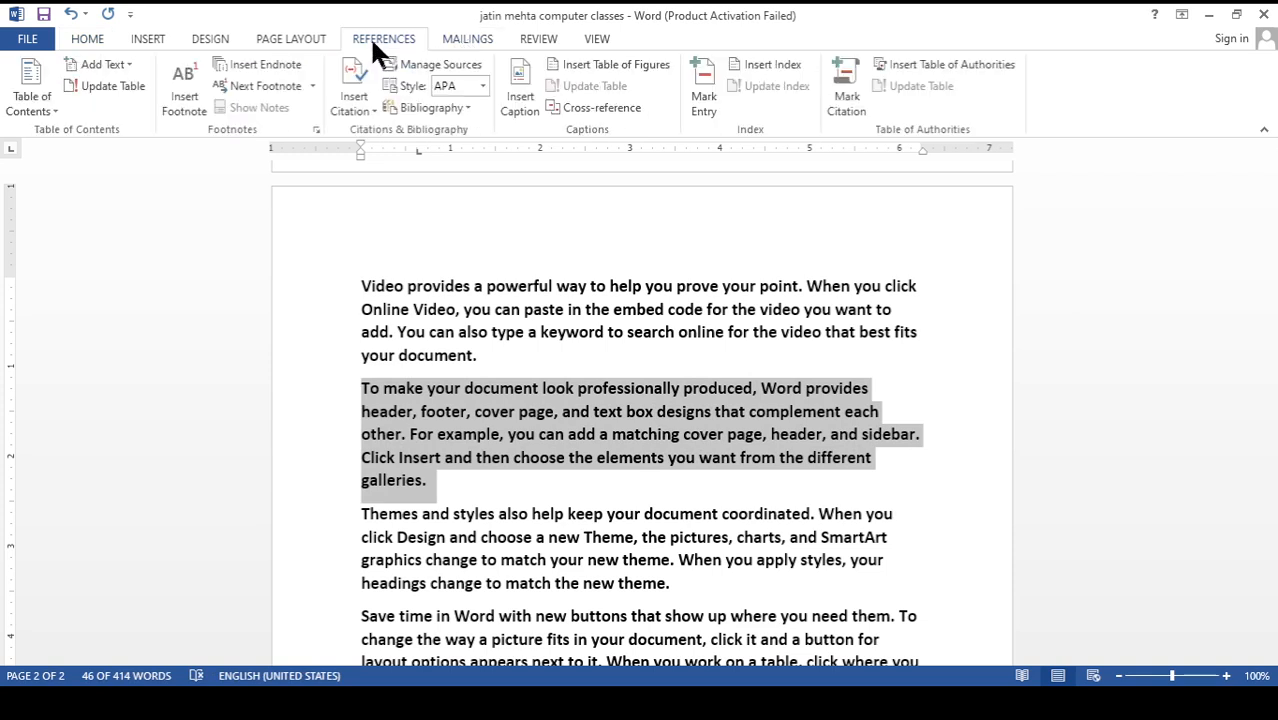
left_click(87, 39)
left_click(453, 45)
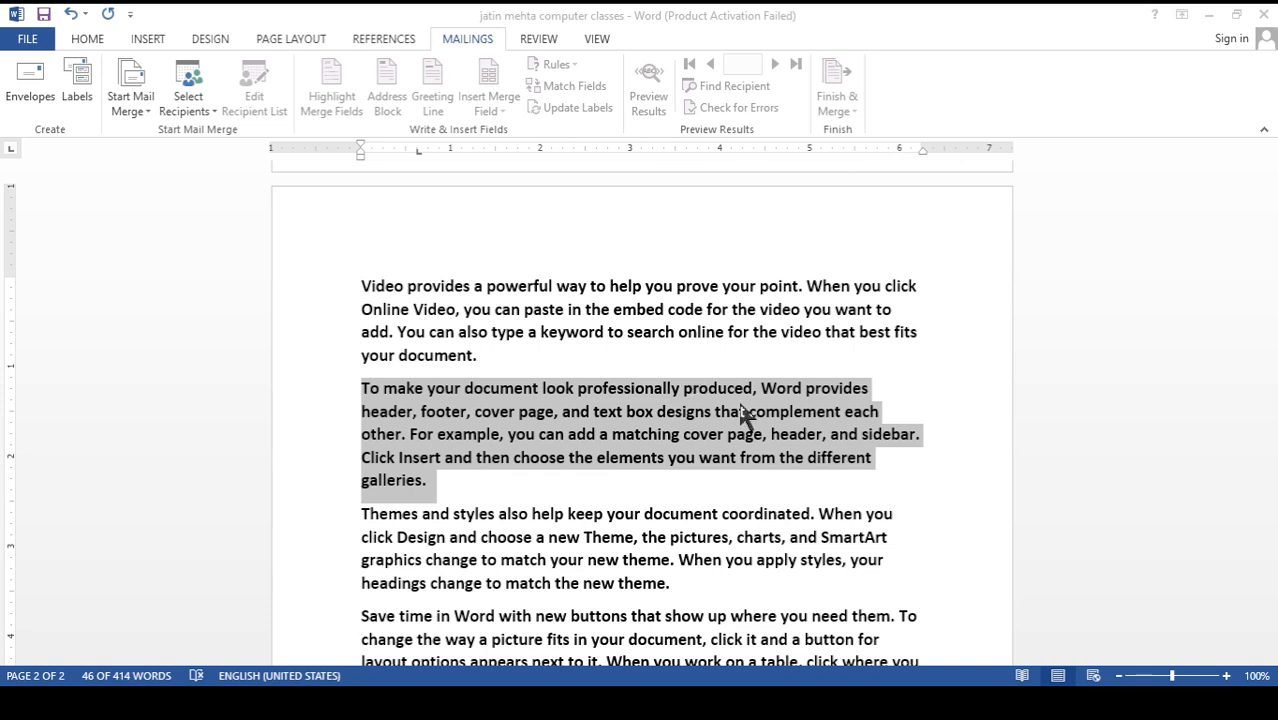
left_click(974, 550)
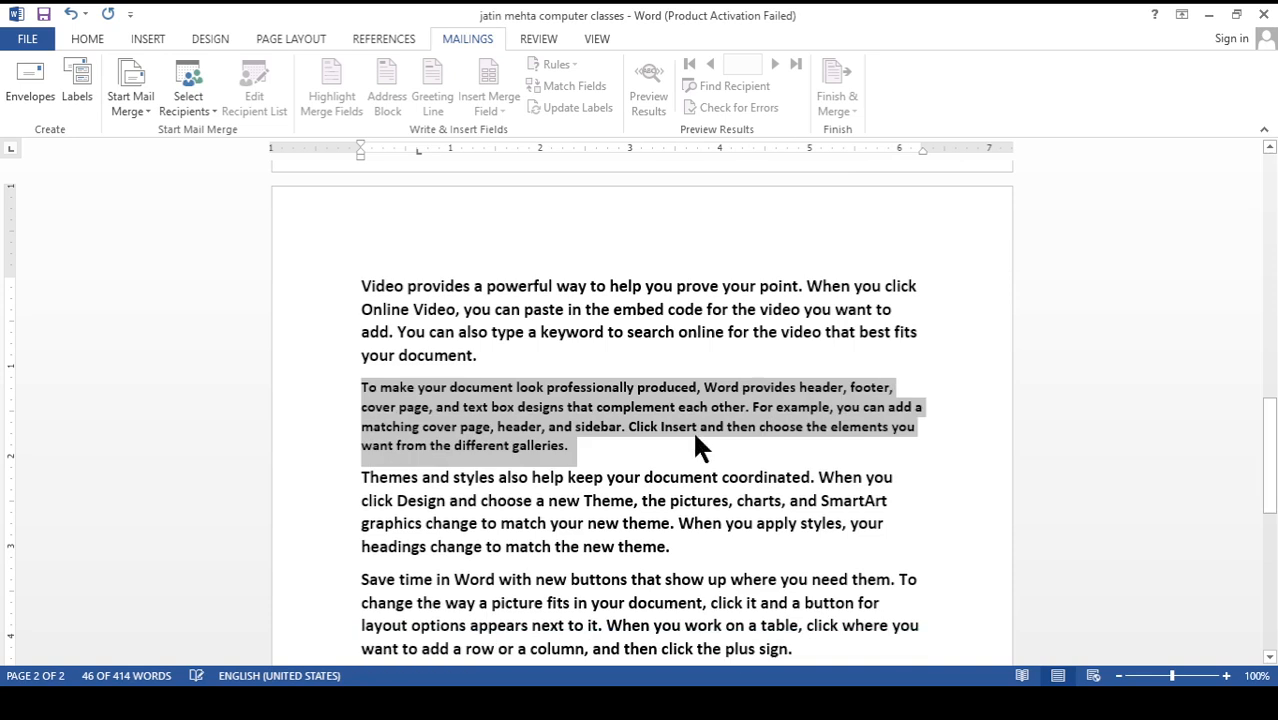
left_click(507, 455)
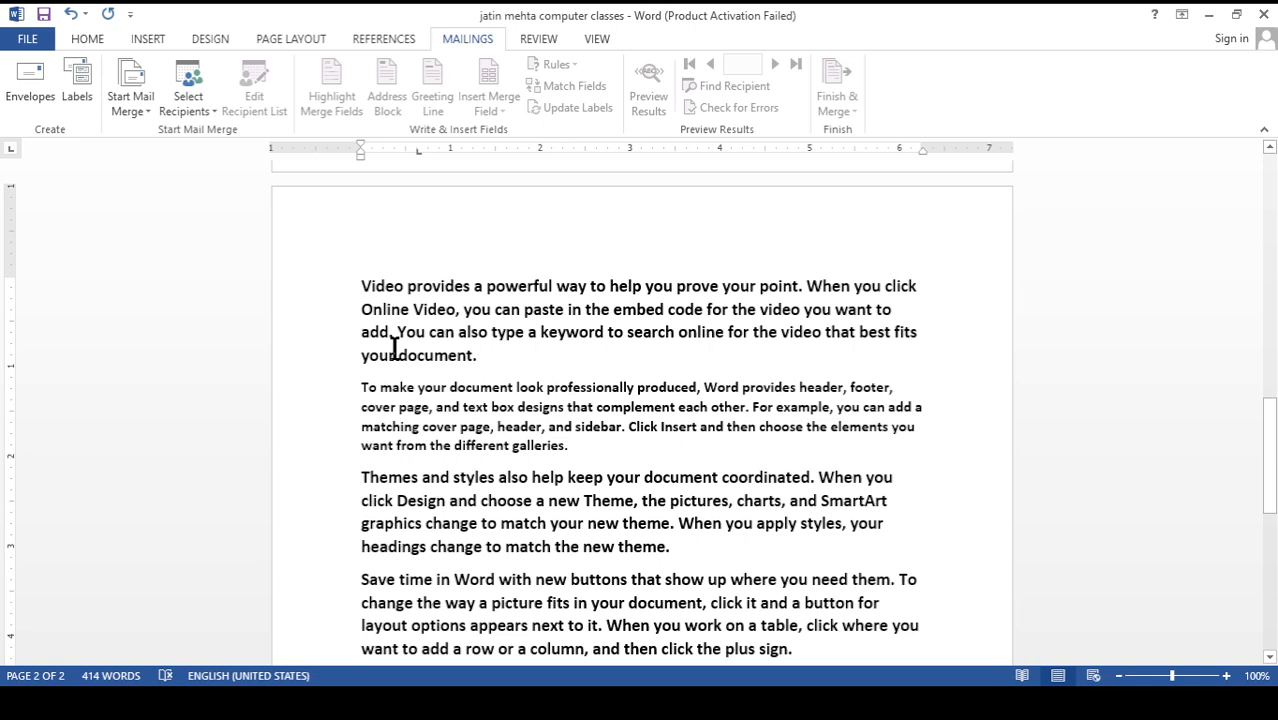
Add a line reading "Heading" above the first paragraph on page two and centre it
left_click(363, 287)
key("Return")
key("Up")
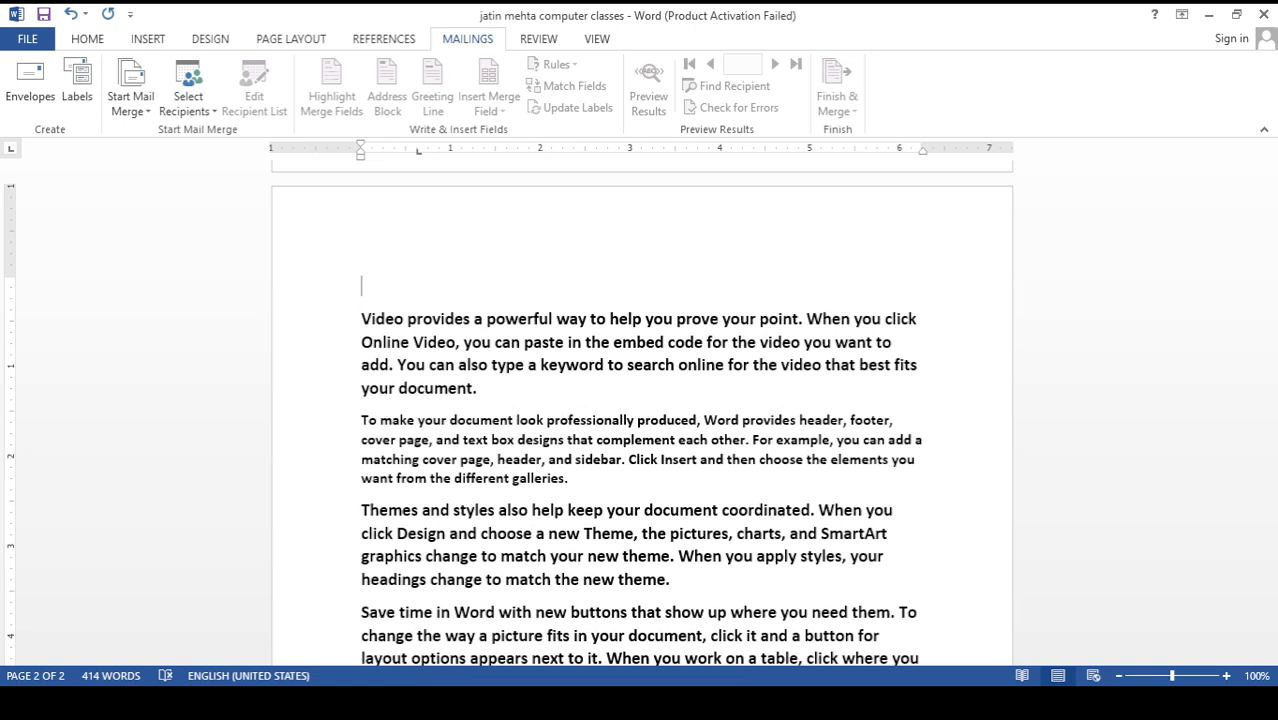
type("Heading")
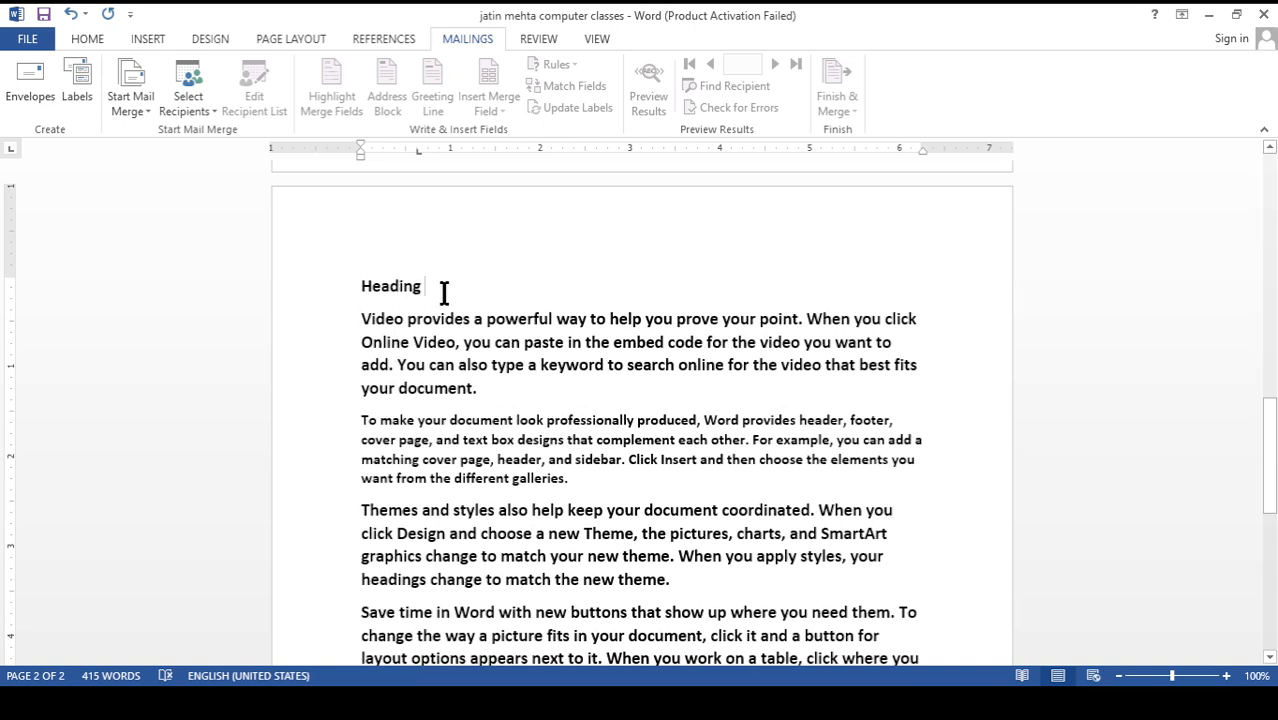
key("BackSpace")
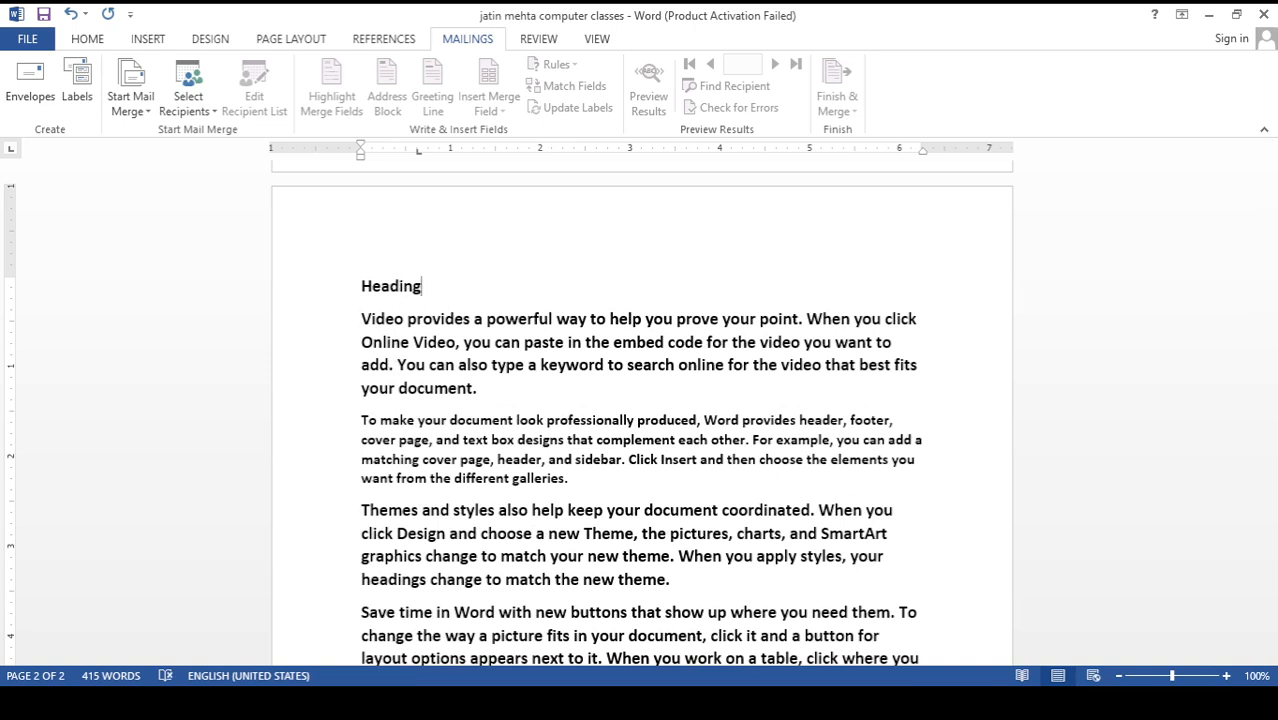
key("ctrl+e")
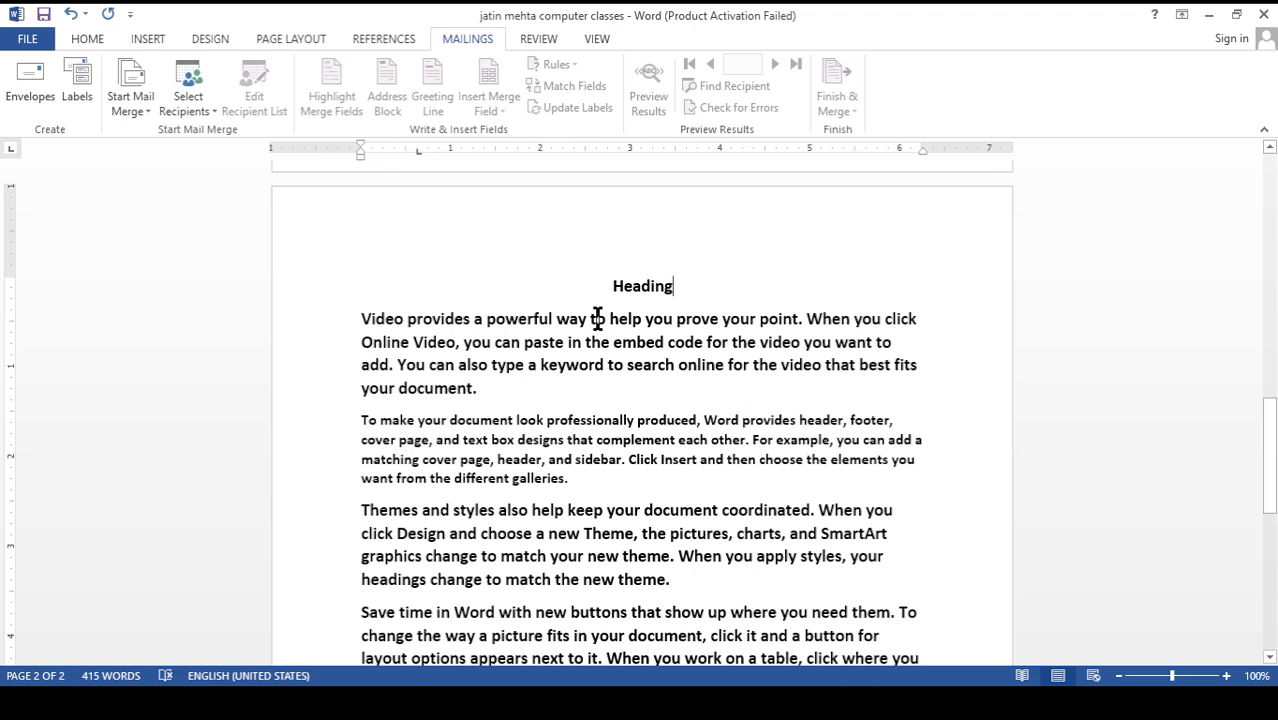
Search the document for the word "keyword" taken from the first paragraph on page two, and close the search results
scroll(541, 336, "down", 3)
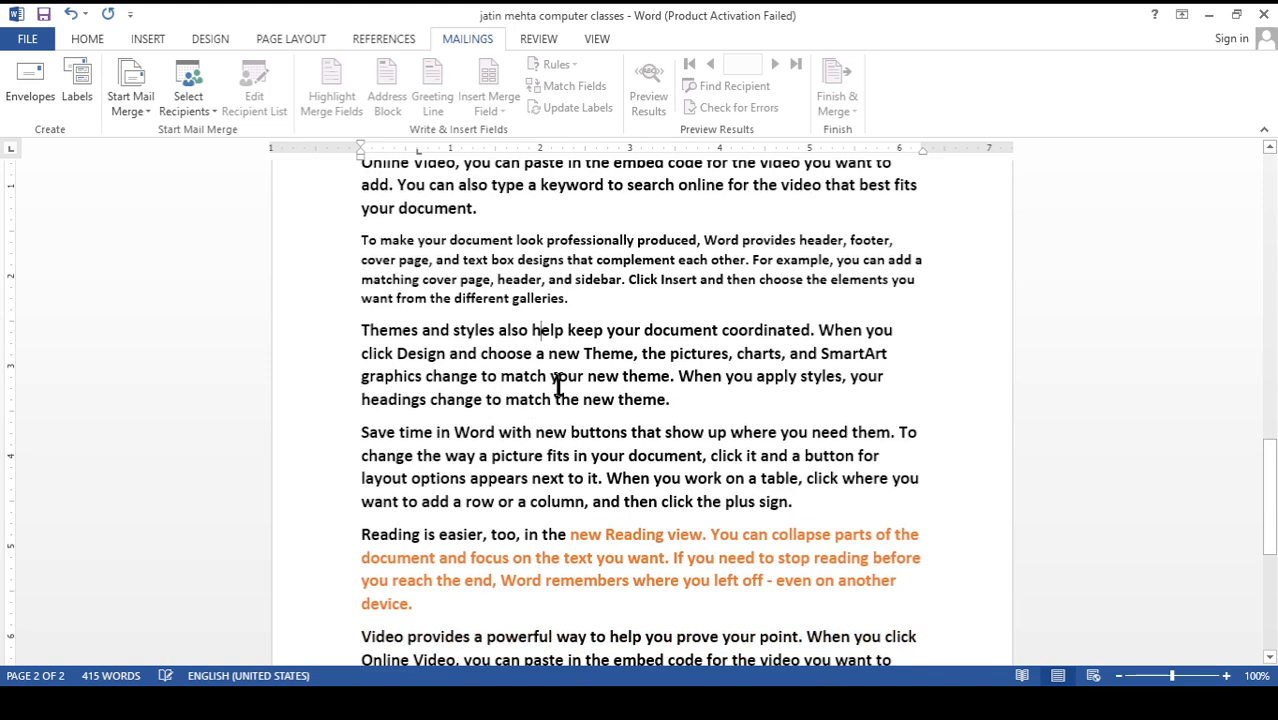
scroll(557, 375, "up", 2)
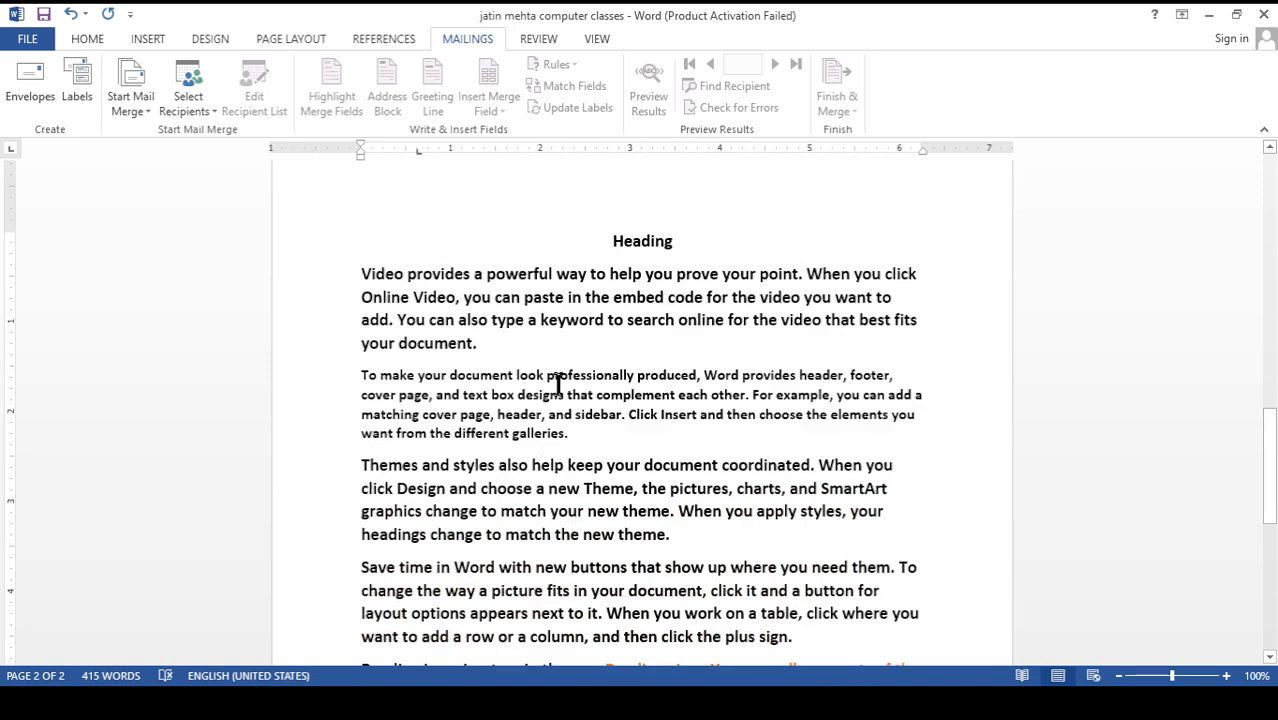
double_click(571, 322)
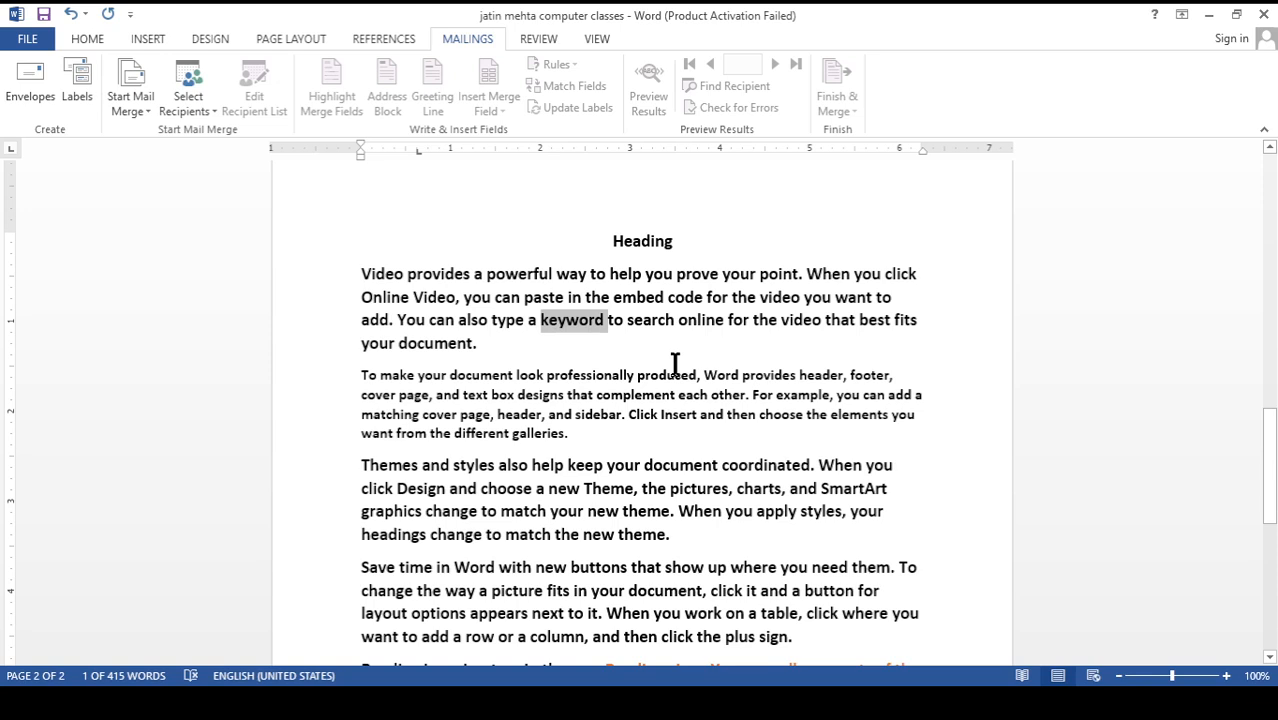
key("ctrl+f")
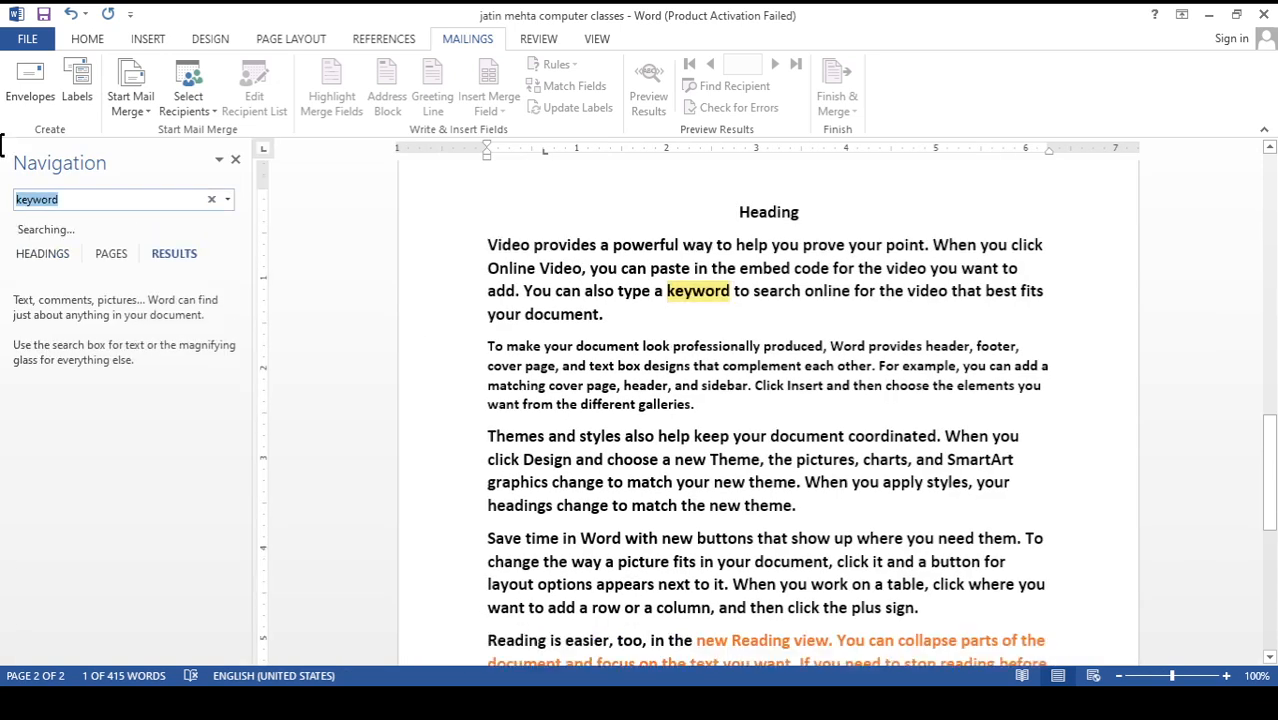
left_click(64, 200)
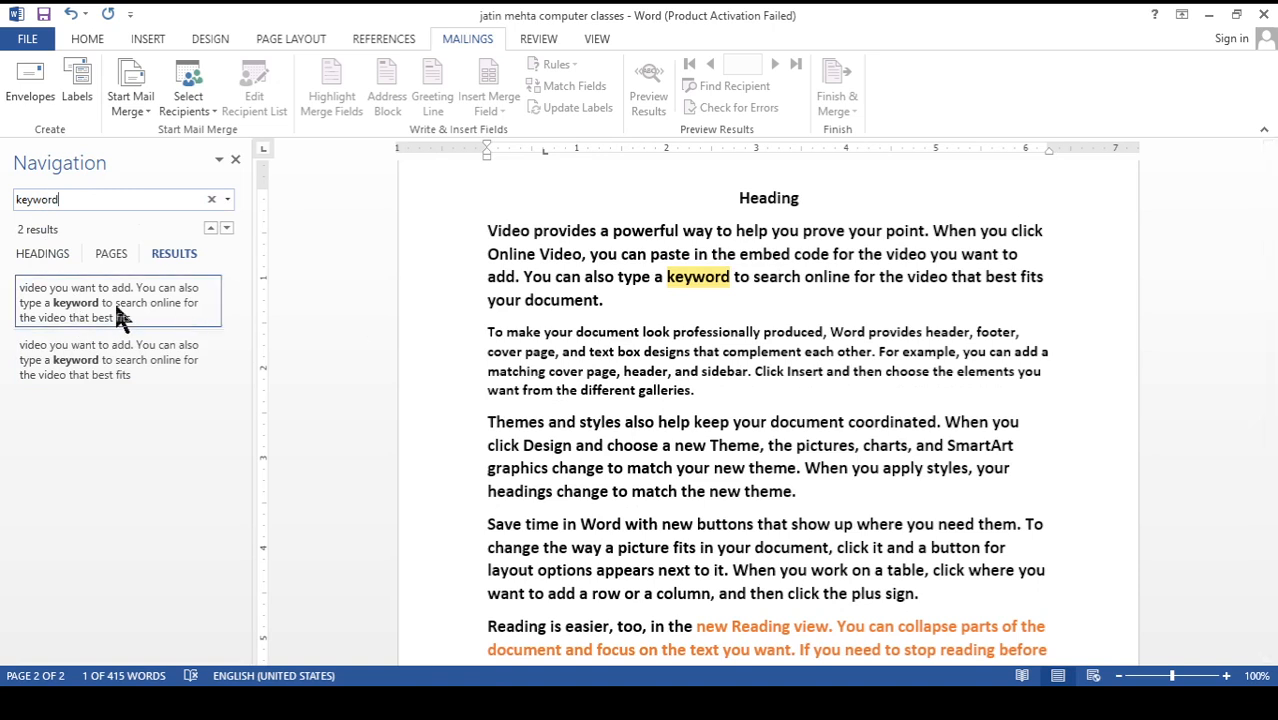
left_click(678, 293)
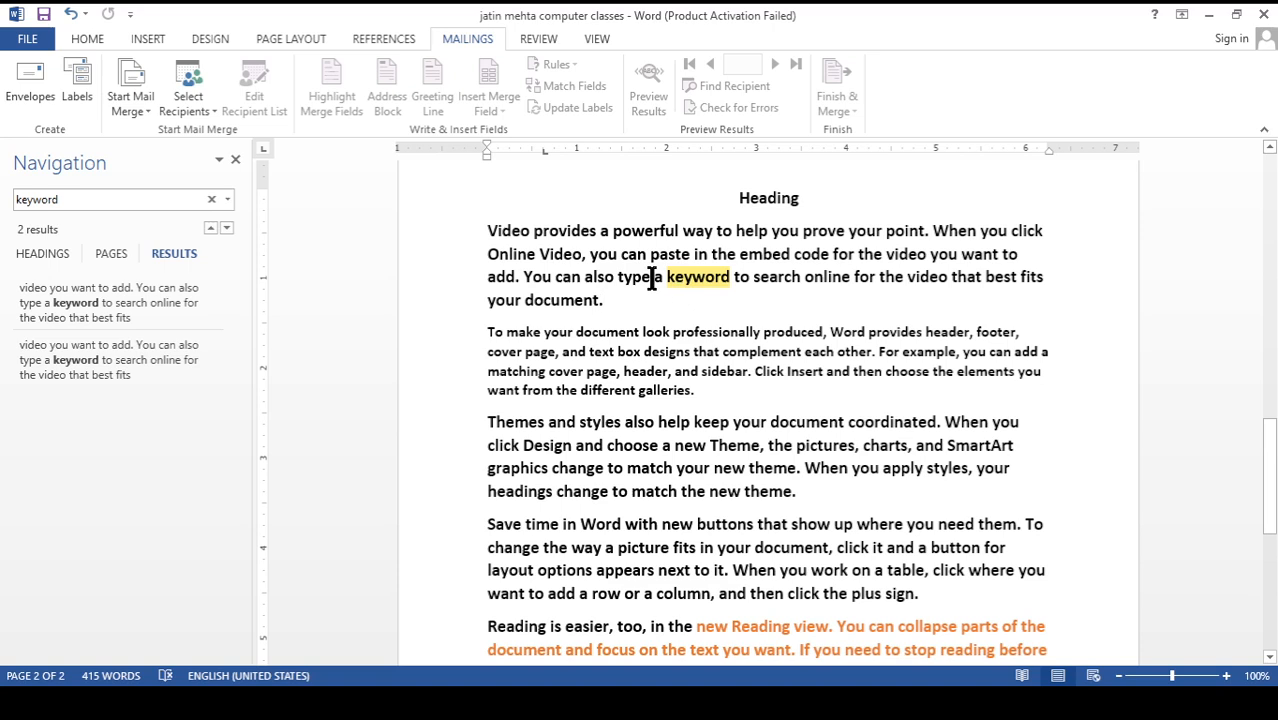
left_click(235, 159)
scroll(555, 415, "down", 3)
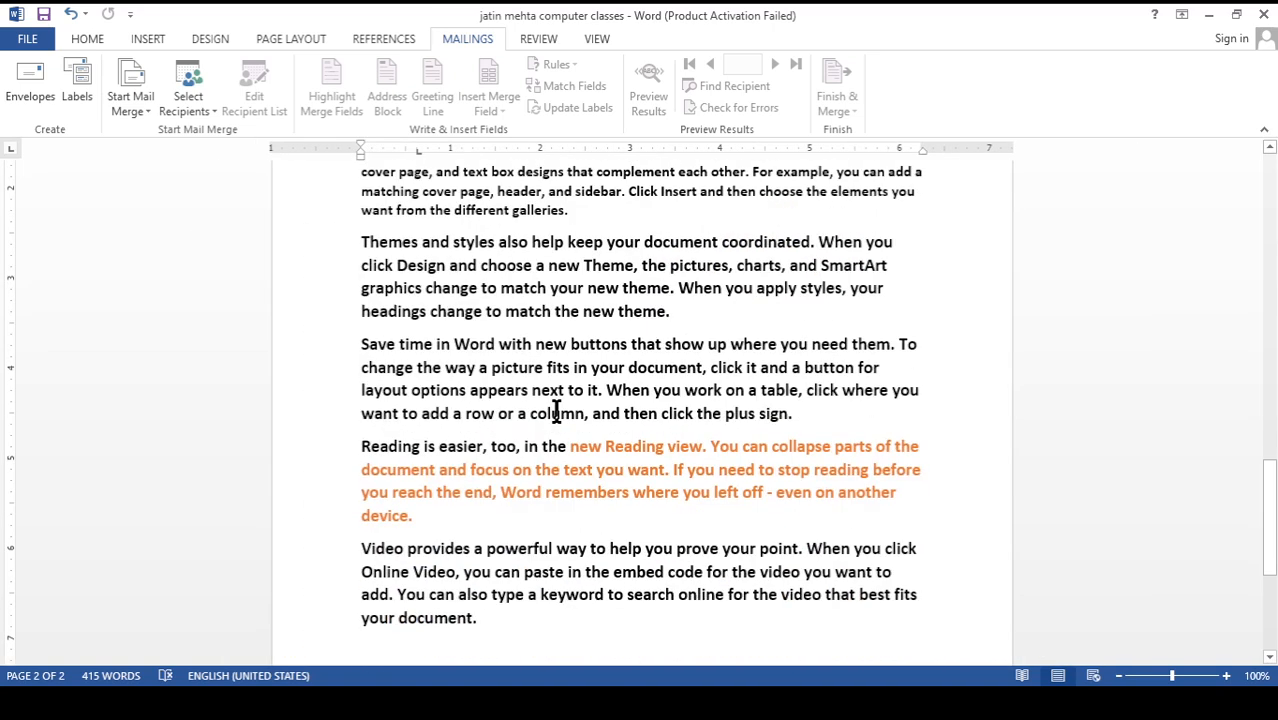
scroll(556, 413, "down", 2)
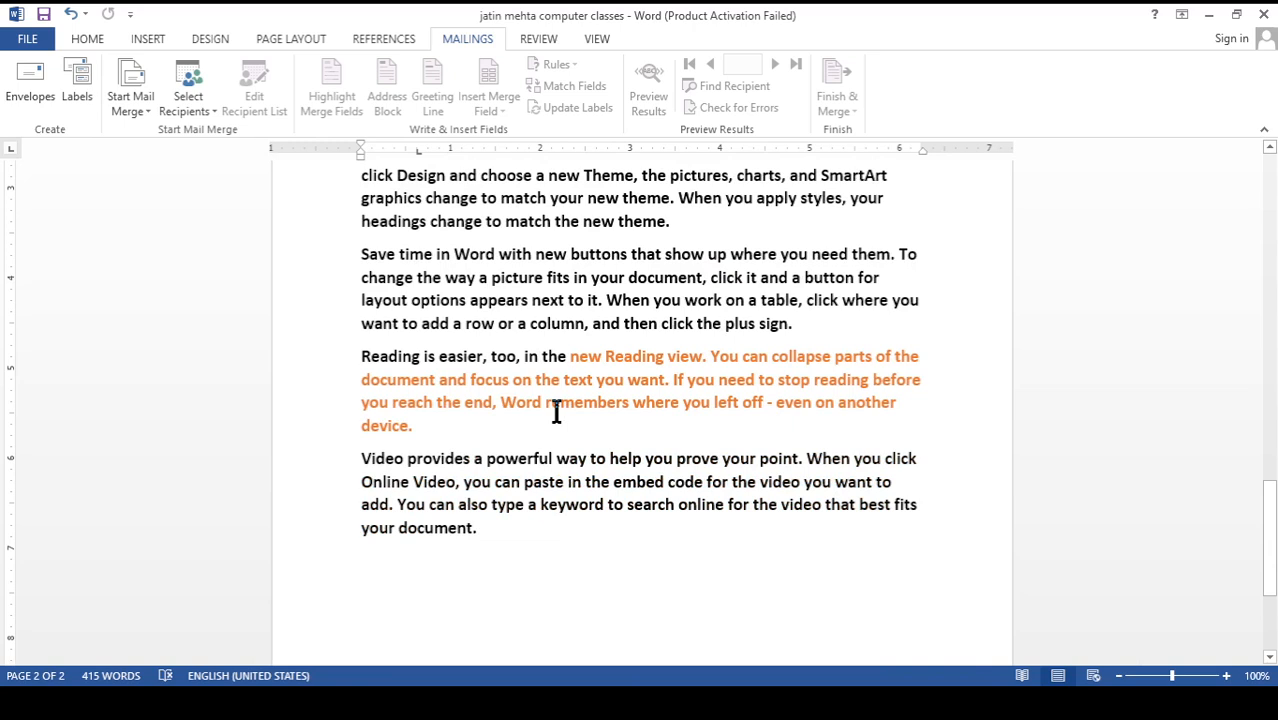
scroll(556, 413, "down", 1)
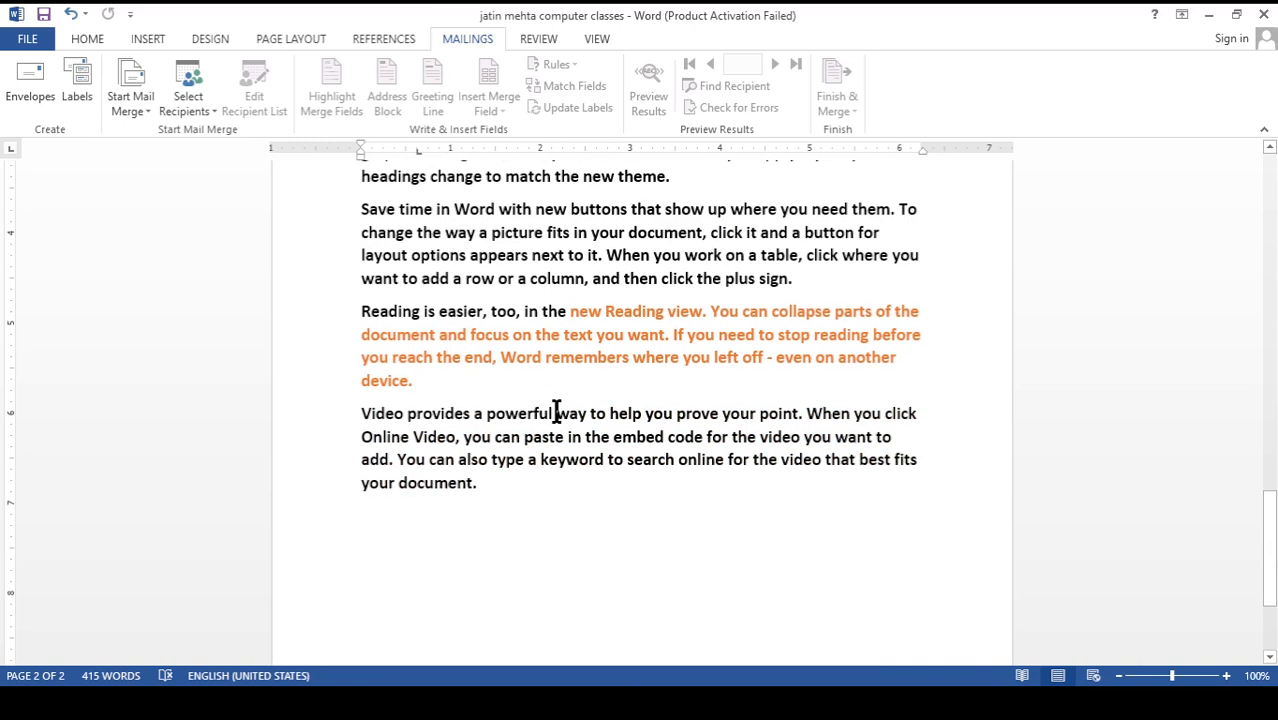
scroll(557, 413, "up", 2)
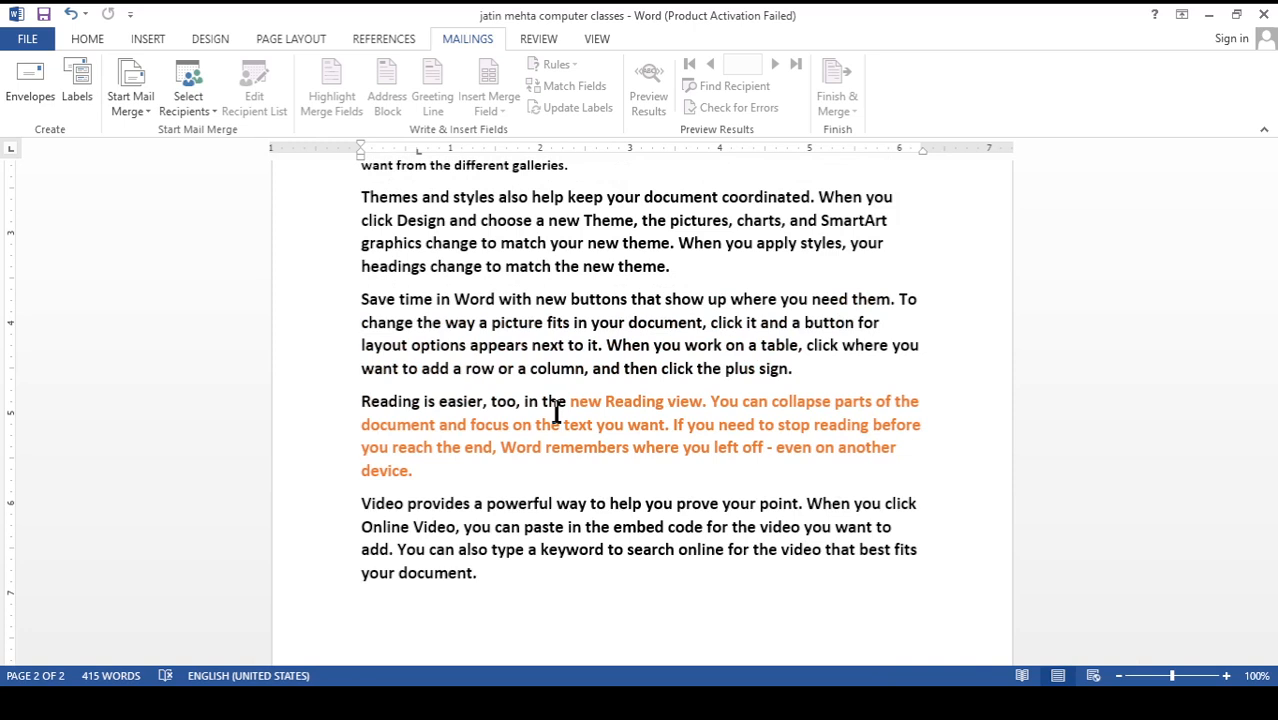
scroll(557, 412, "up", 5)
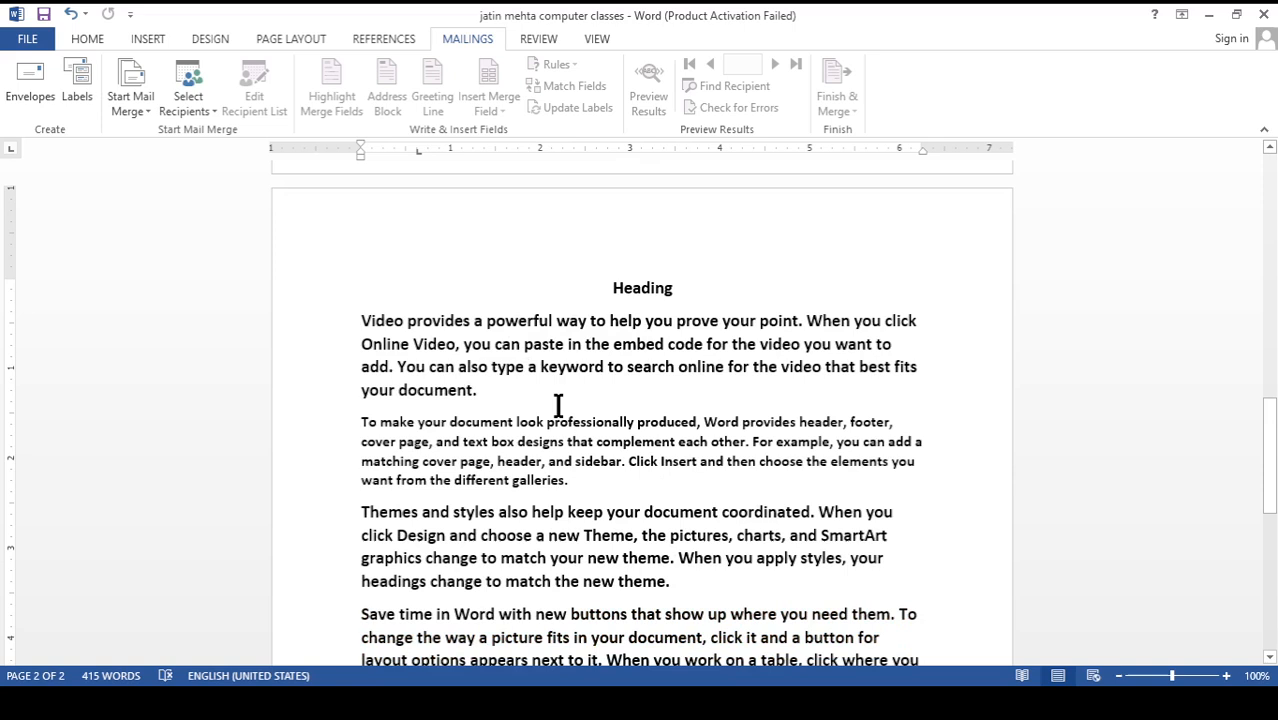
scroll(531, 405, "up", 1)
scroll(531, 405, "down", 2)
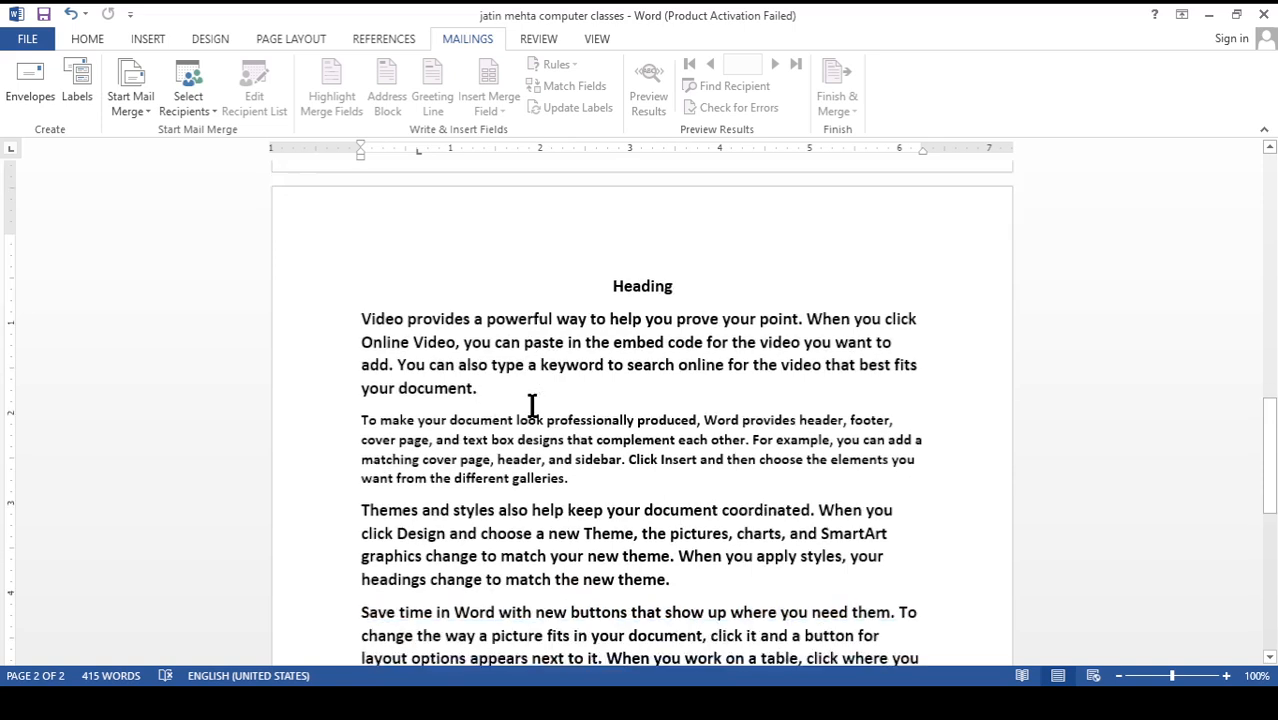
left_click(531, 404)
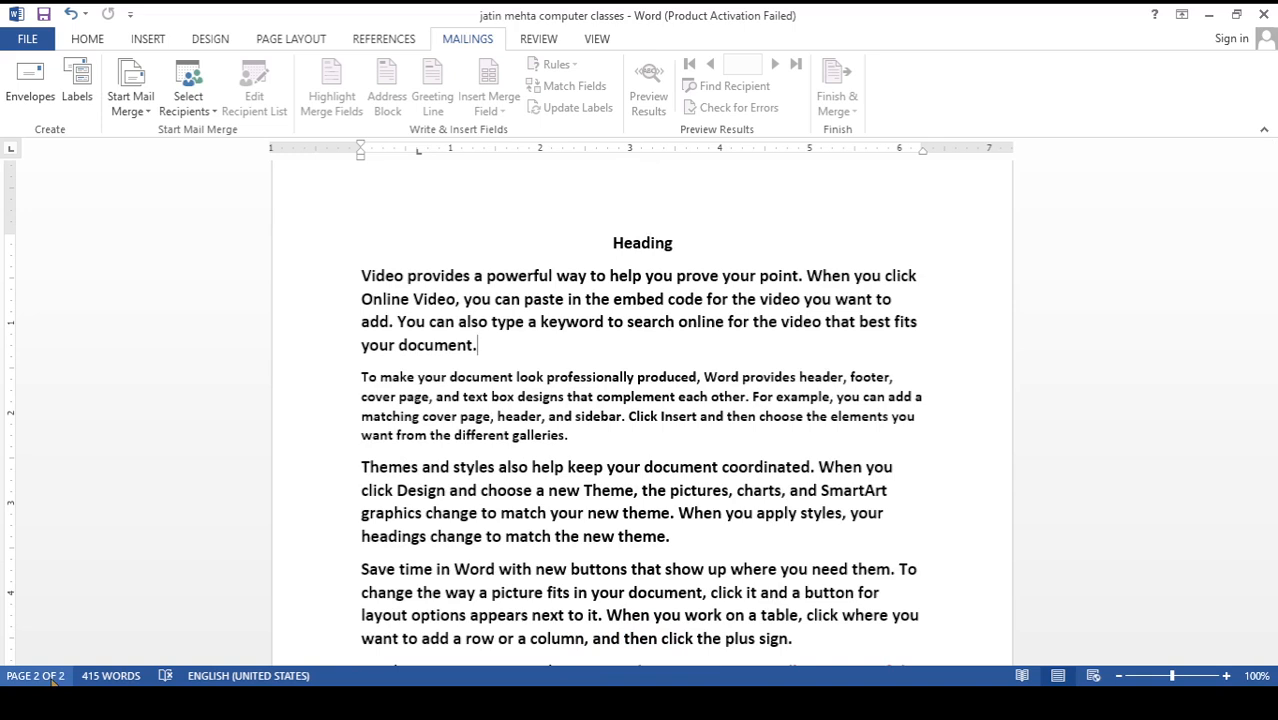
Insert page breaks on the empty line below the last paragraph until the document has 11 pages
scroll(626, 538, "down", 10)
left_click(534, 436)
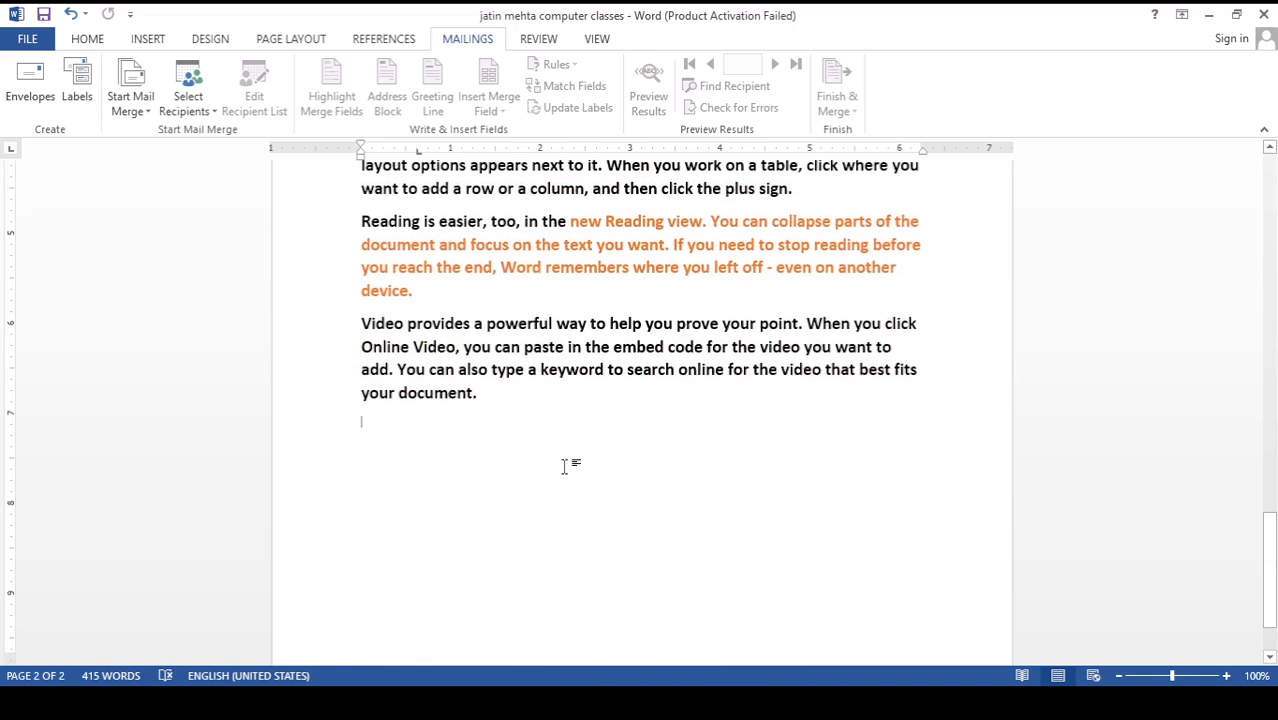
key("ctrl+Return")
key("ctrl+Return")
key("ctrl+Return")
key("ctrl+Return")
key("ctrl+Return")
key("ctrl+Return")
key("ctrl+Return")
key("ctrl+Return")
key("ctrl+Return")
key("ctrl+Return")
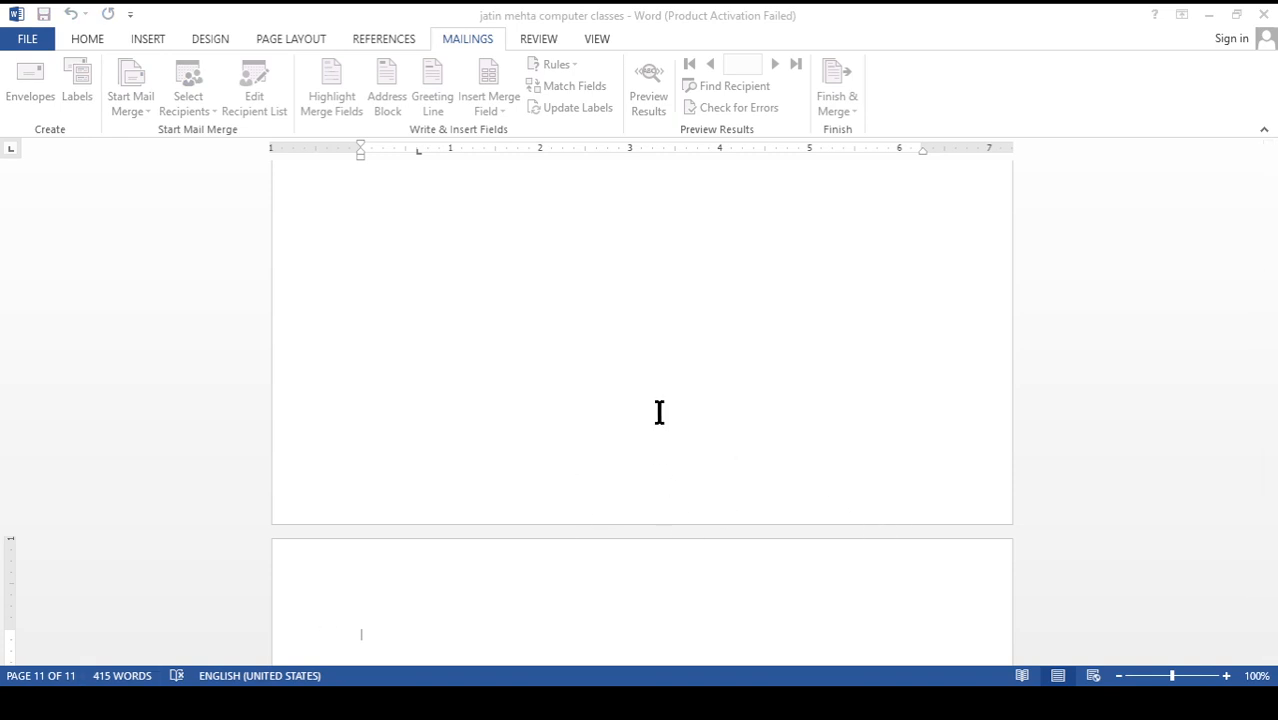
Go to page 6 of the document and return to the heading on page two
double_click(866, 525)
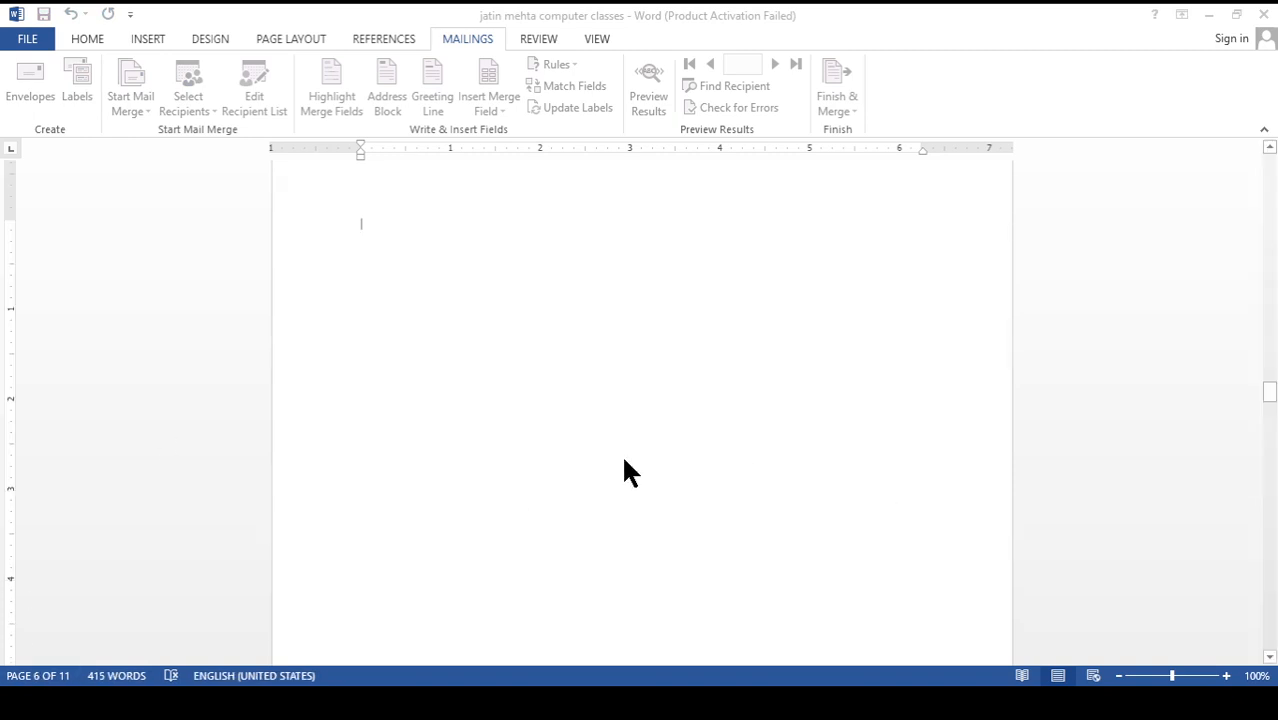
double_click(488, 294)
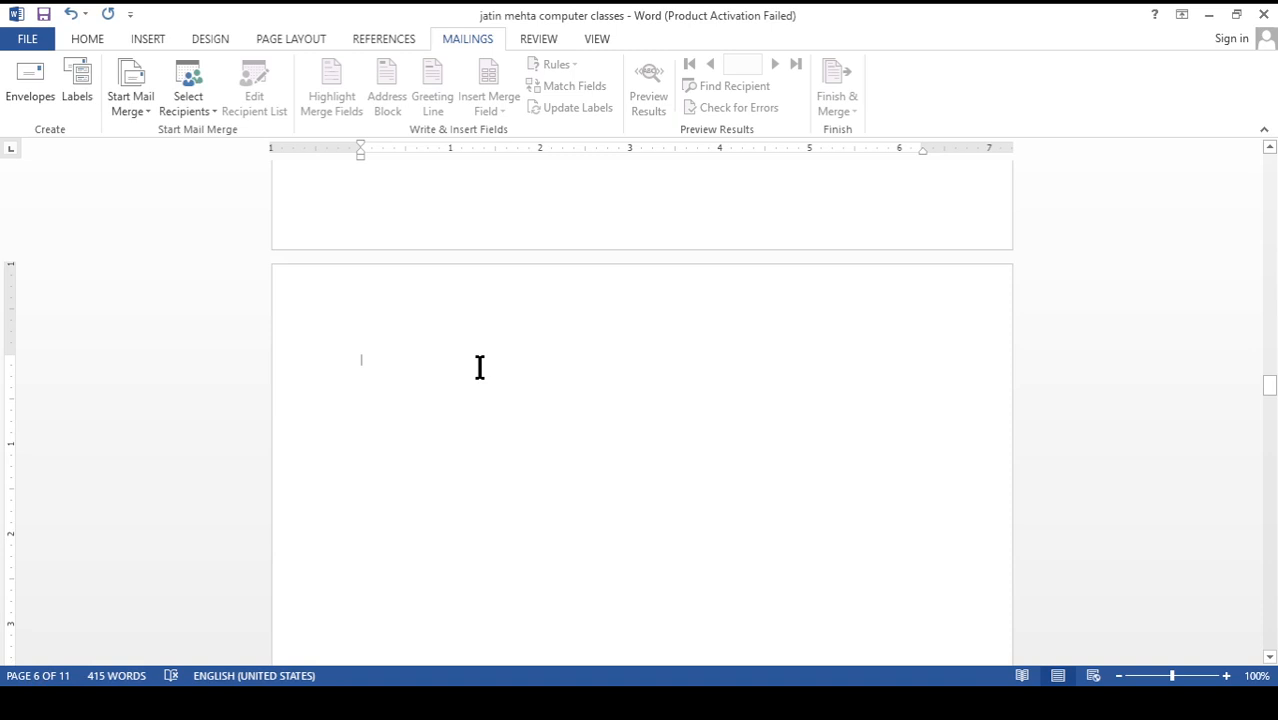
scroll(480, 367, "up", 4)
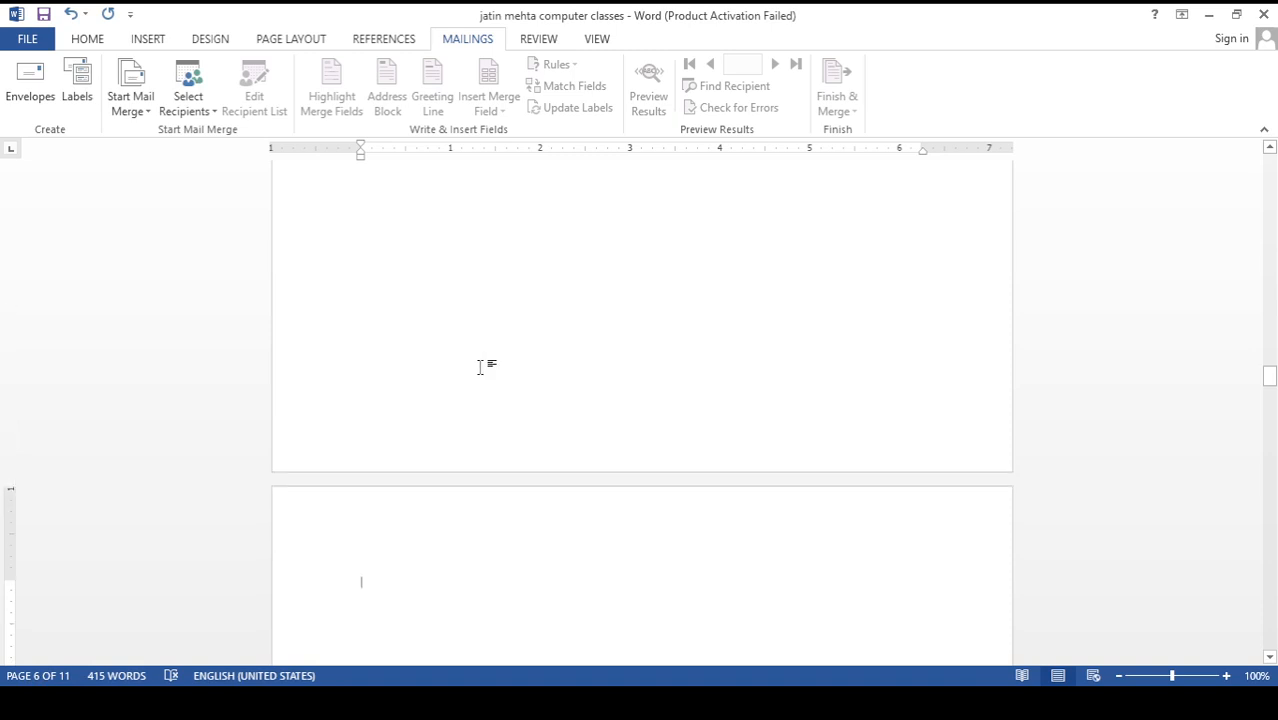
scroll(545, 439, "up", 10)
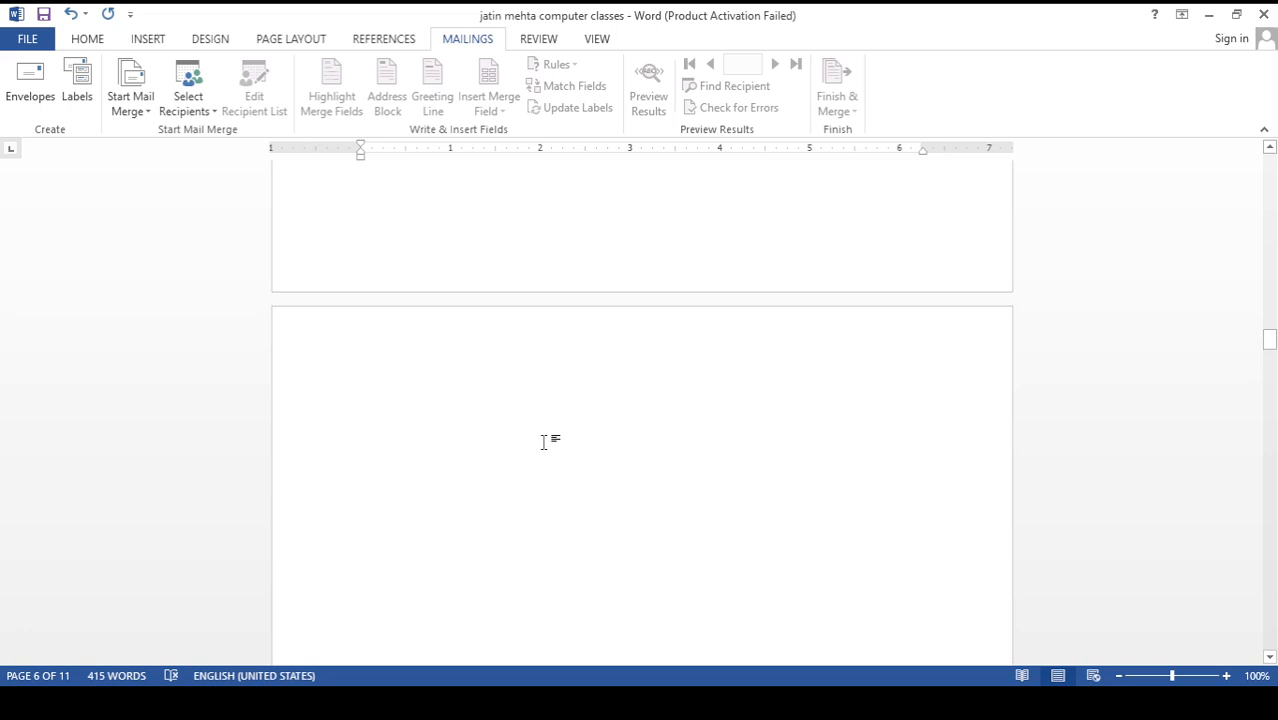
scroll(545, 439, "up", 15)
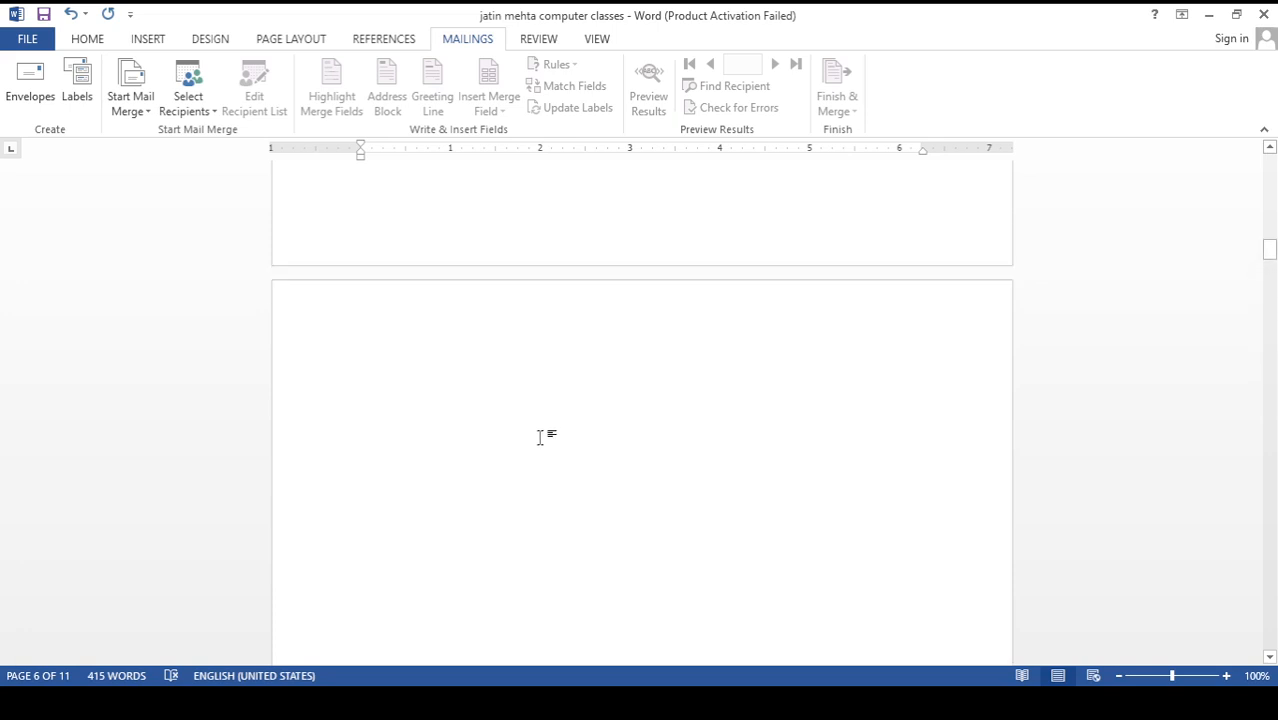
scroll(540, 437, "up", 15)
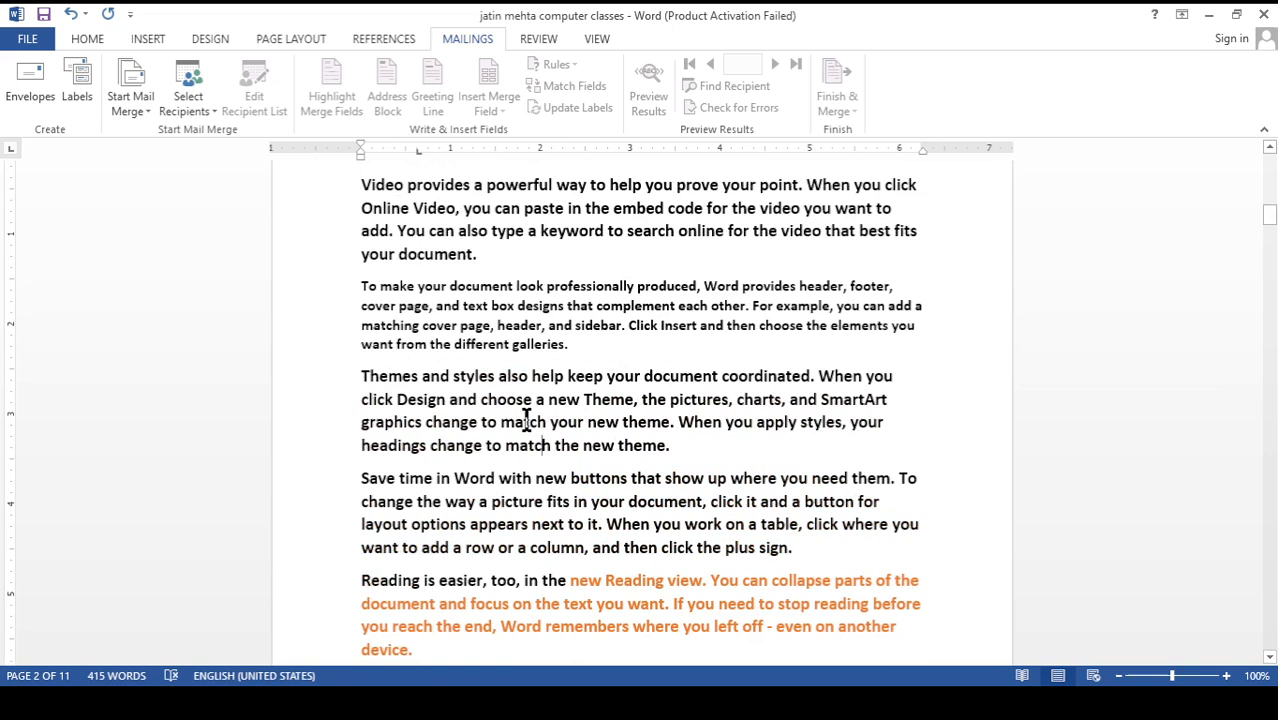
scroll(530, 315, "up", 2)
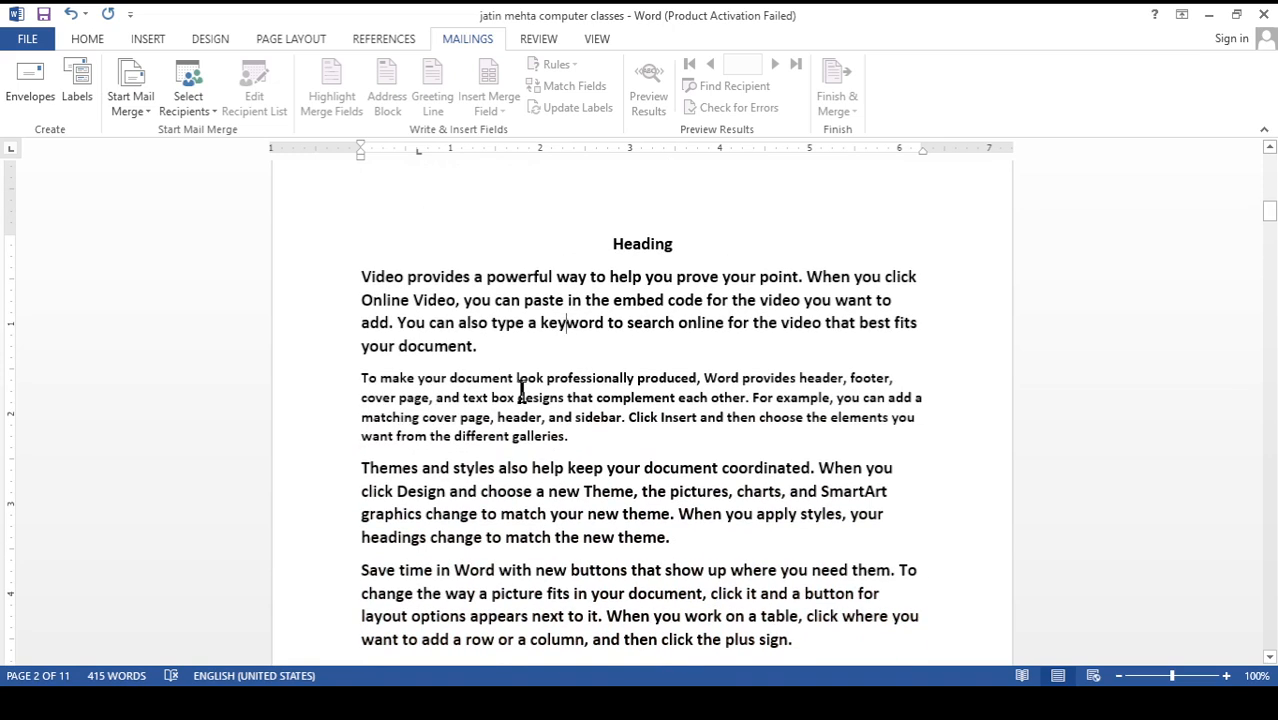
Search the document for the word "document" taken from the third paragraph on page two, and close the search results
double_click(670, 470)
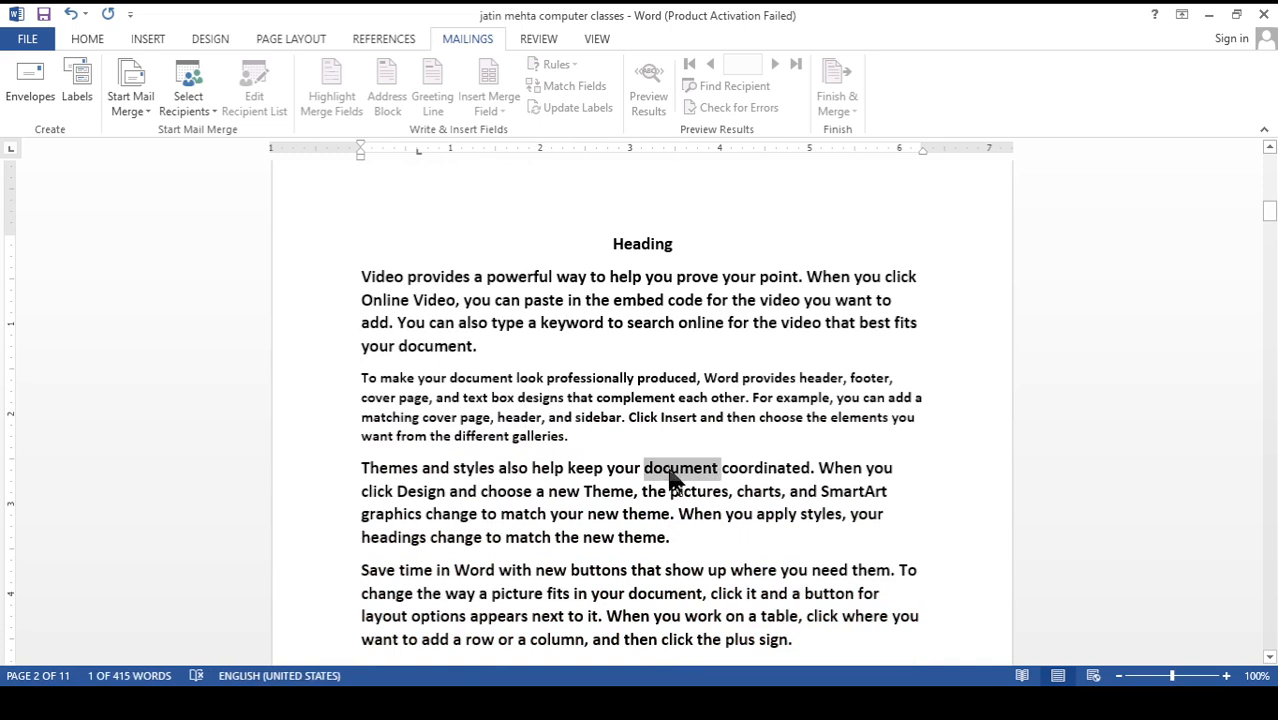
key("ctrl+f")
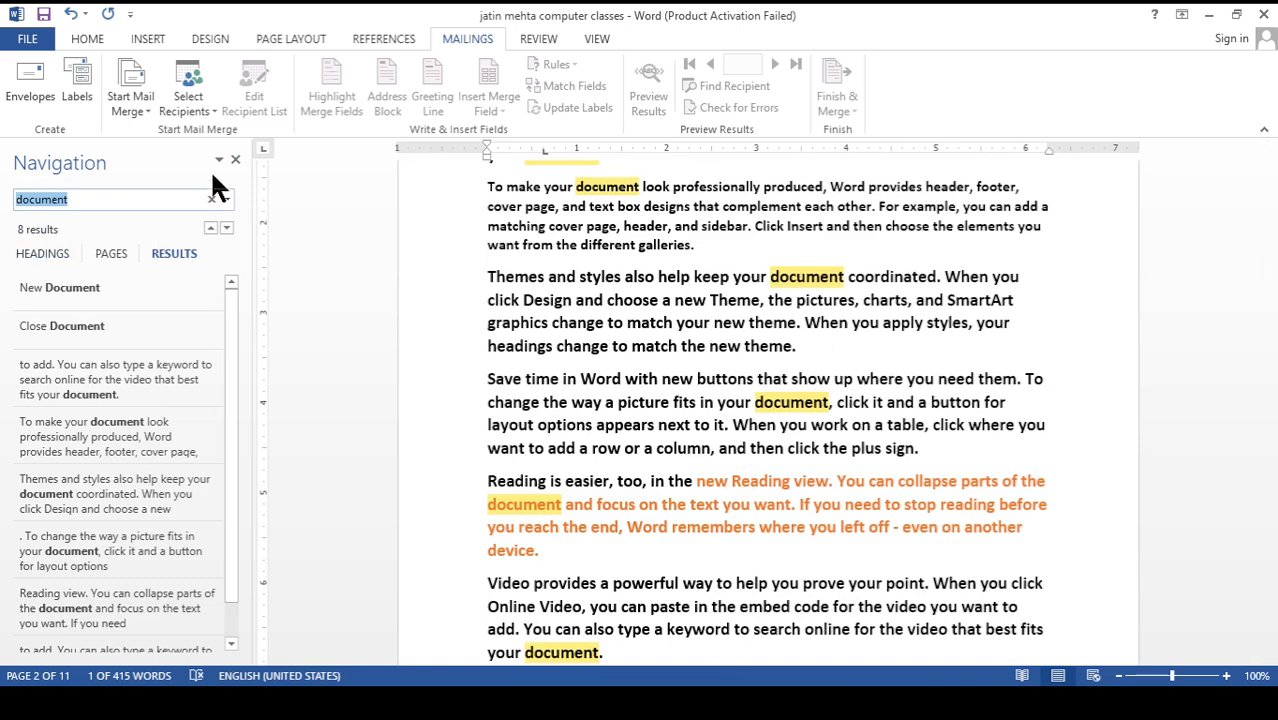
left_click(234, 159)
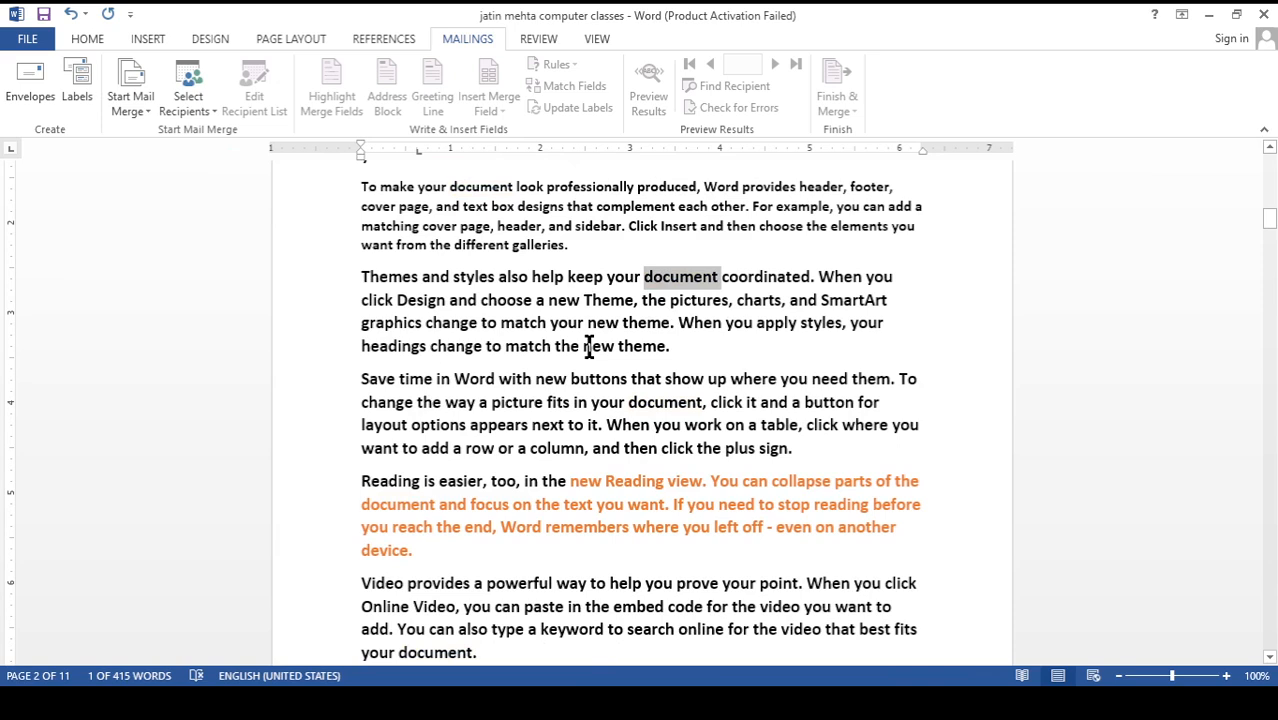
Find the word "document" in the page two text and replace occurrences one at a time with "documents"
key("ctrl+k")
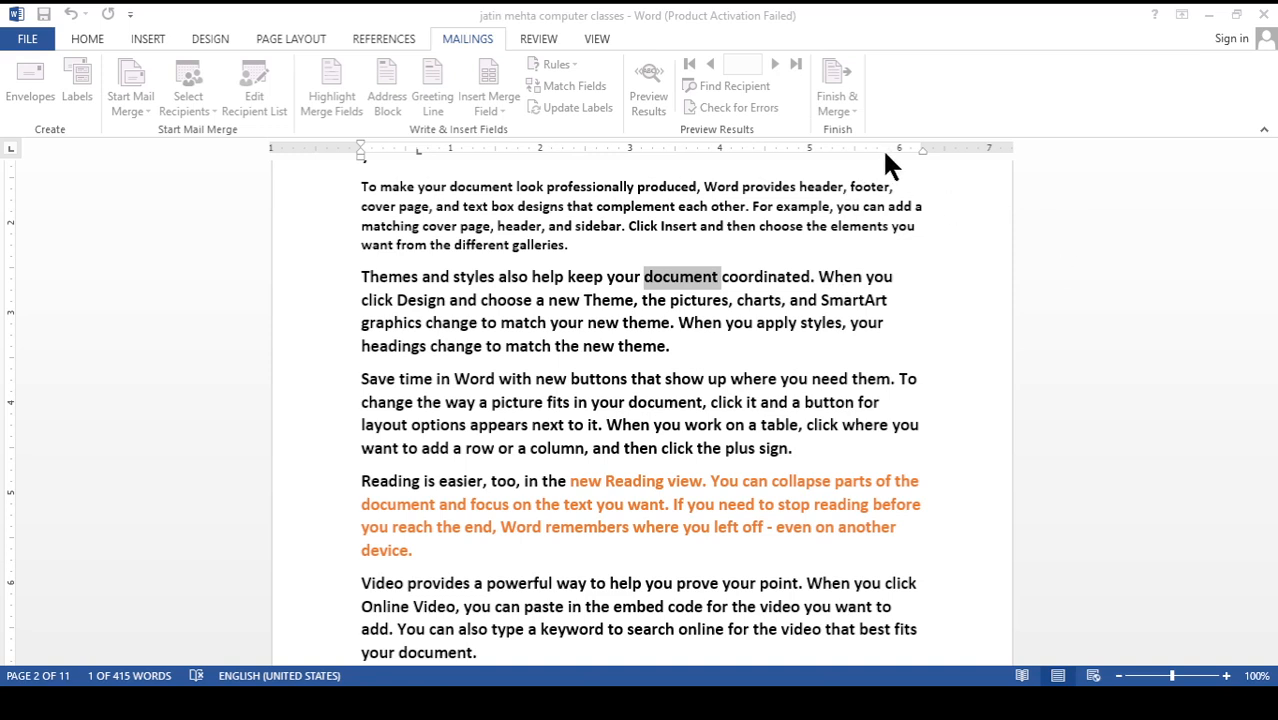
left_click(997, 389)
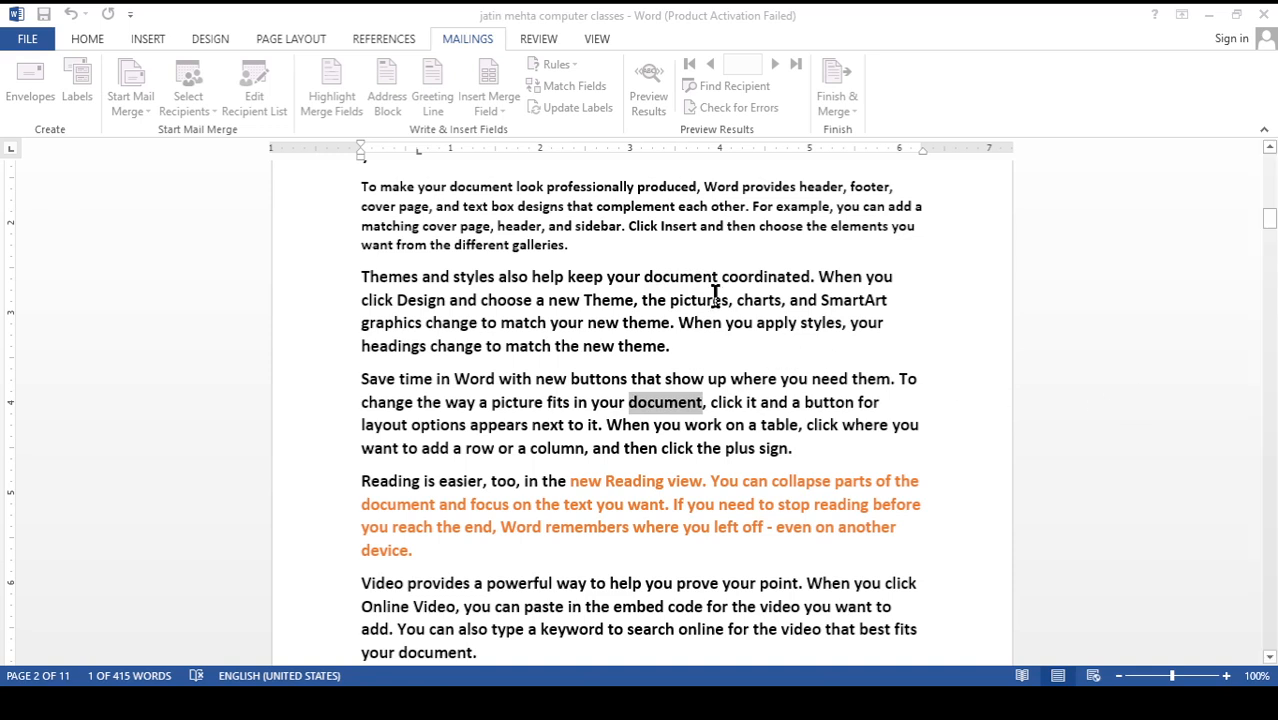
left_click(836, 382)
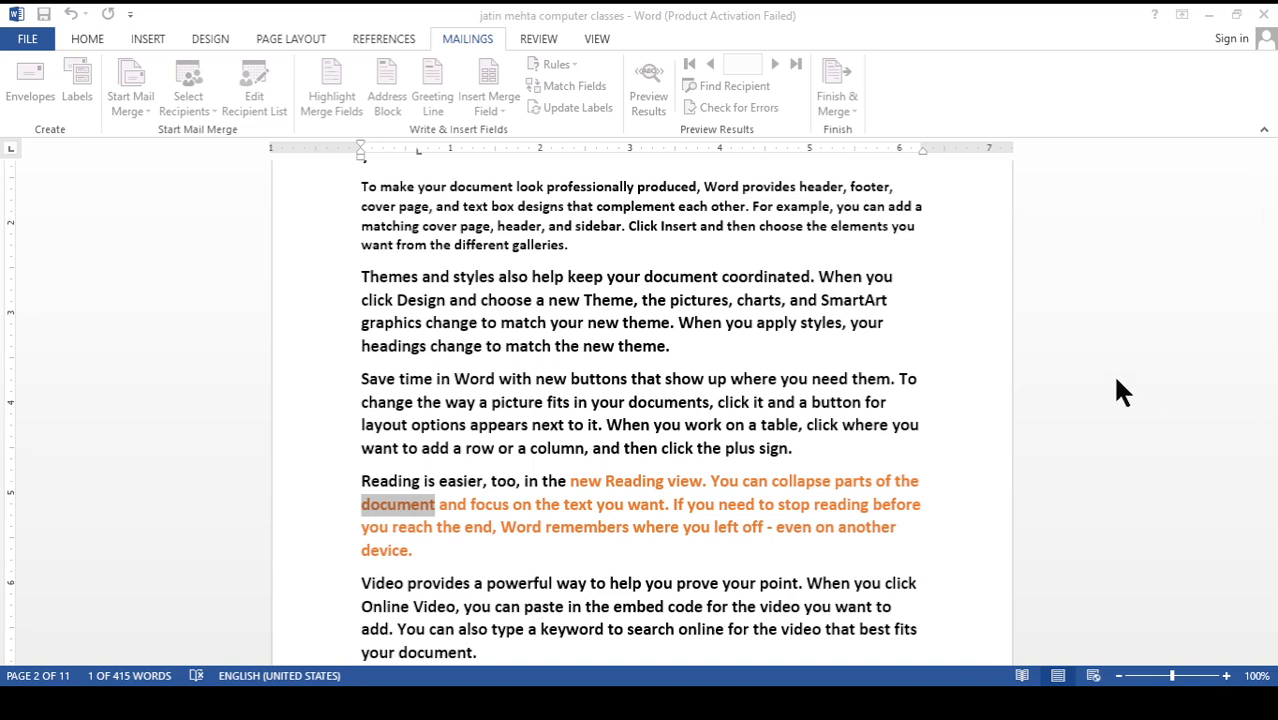
key("shift+F4")
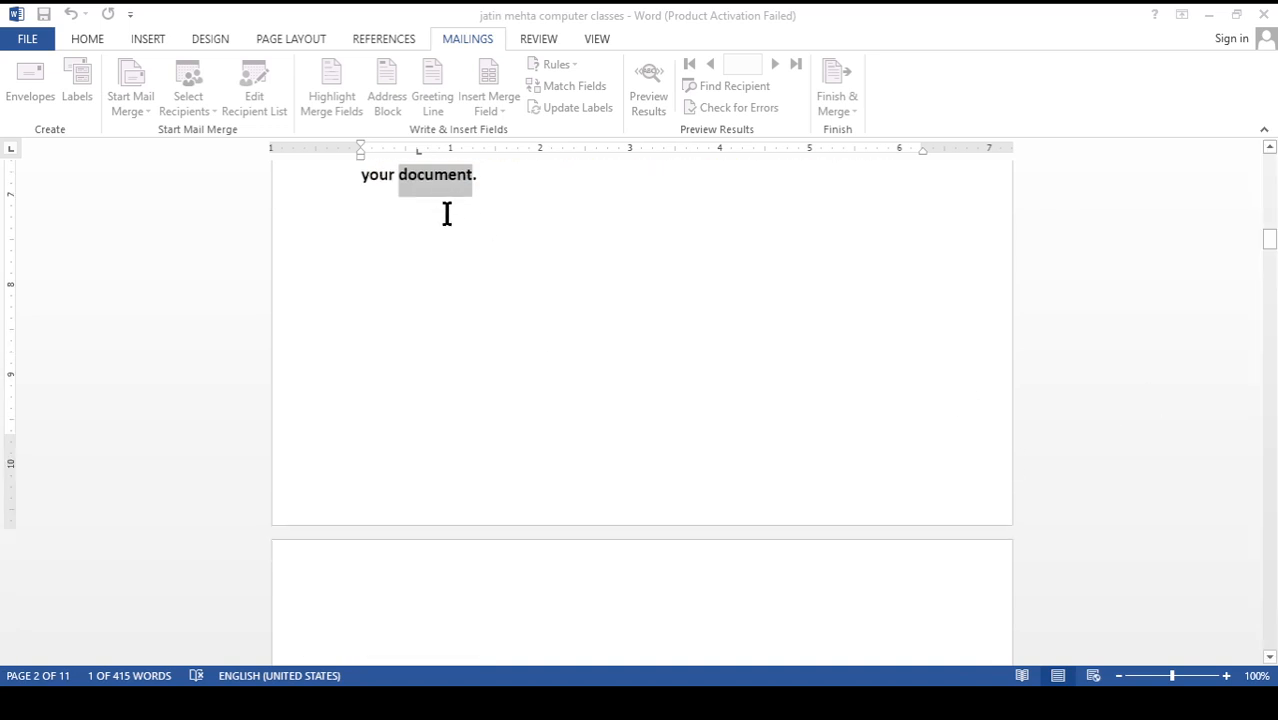
scroll(447, 235, "up", 1)
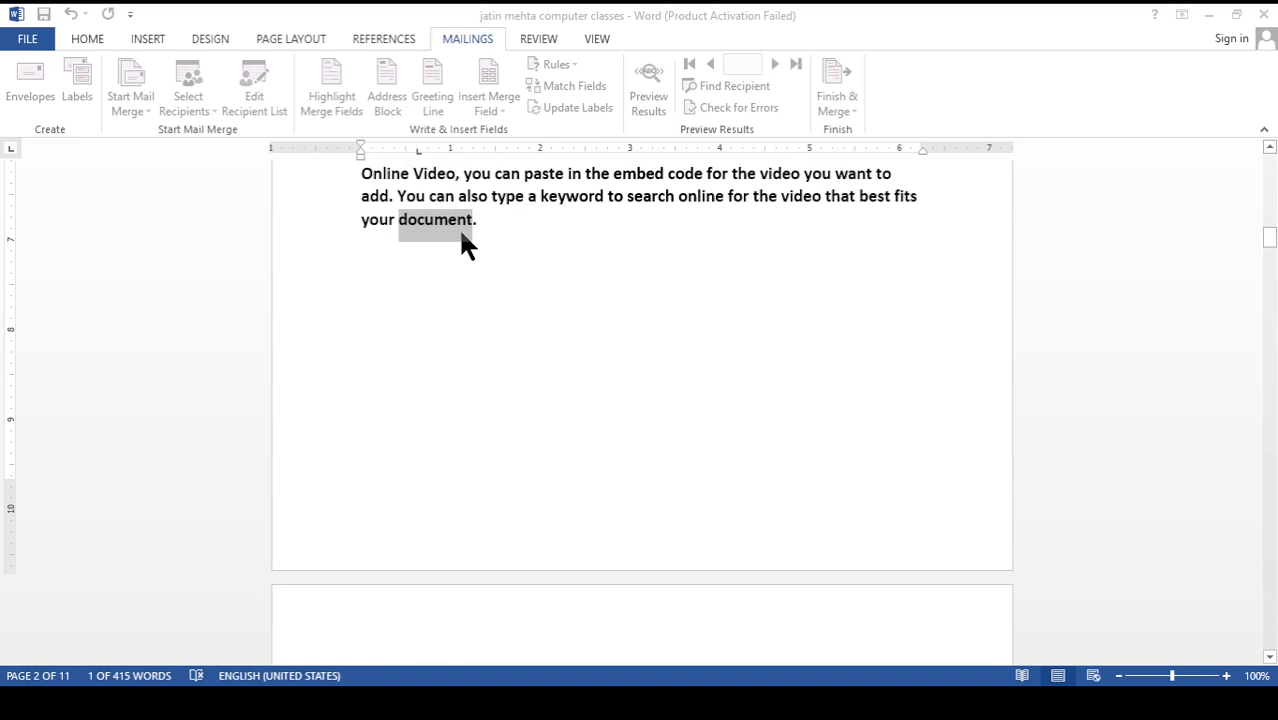
type("documents")
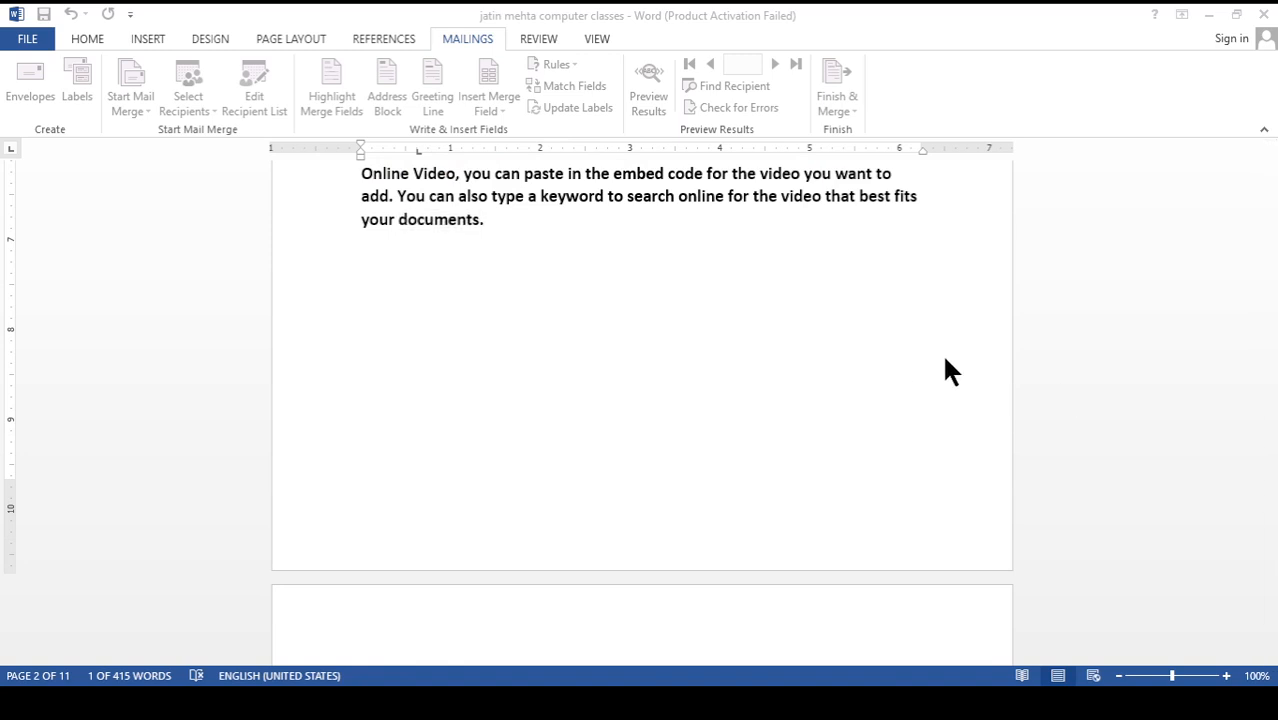
left_click(585, 404)
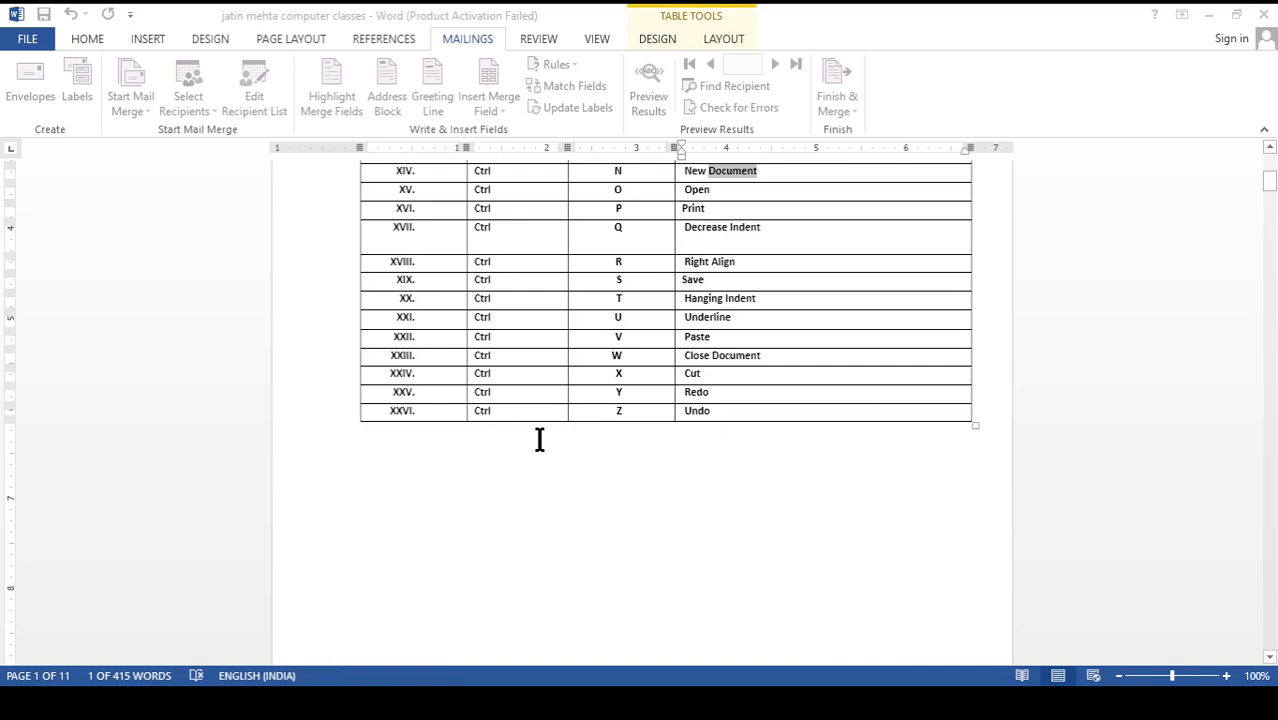
Replace all occurrences of "document" with "documents" throughout the file, close the dialog and review the page two text
scroll(573, 460, "down", 10)
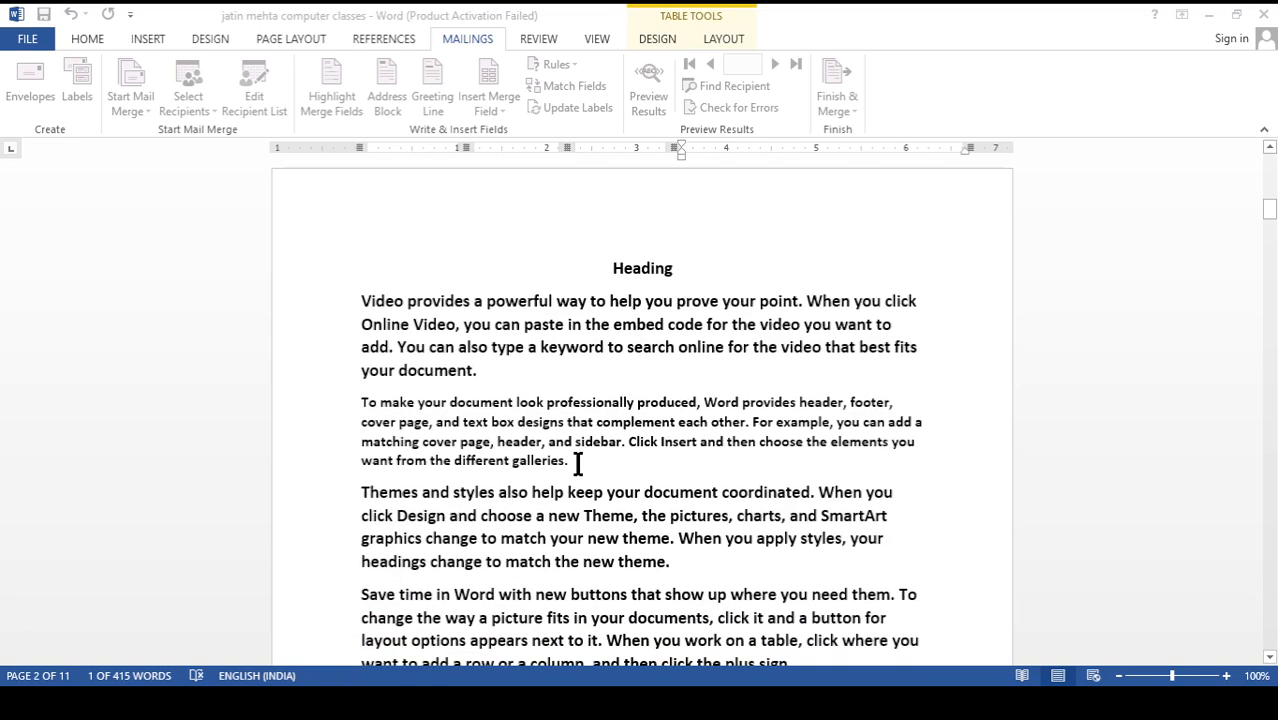
scroll(578, 463, "down", 2)
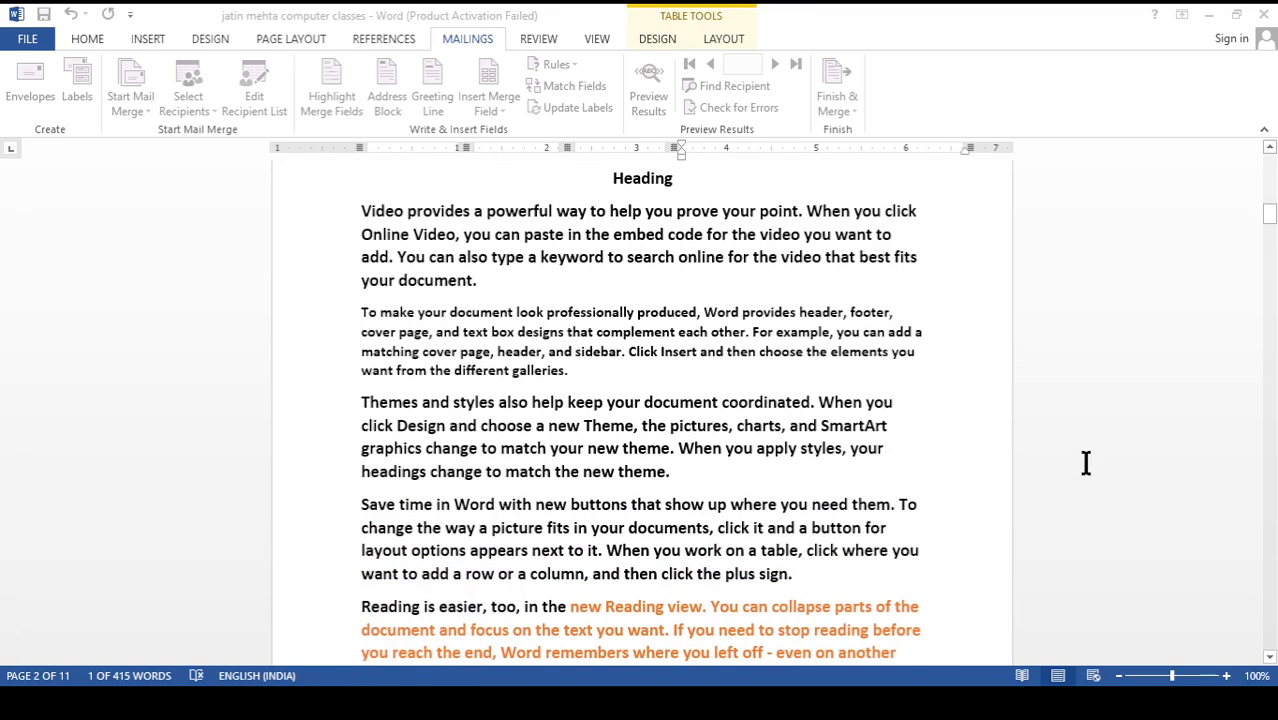
left_click(1044, 377)
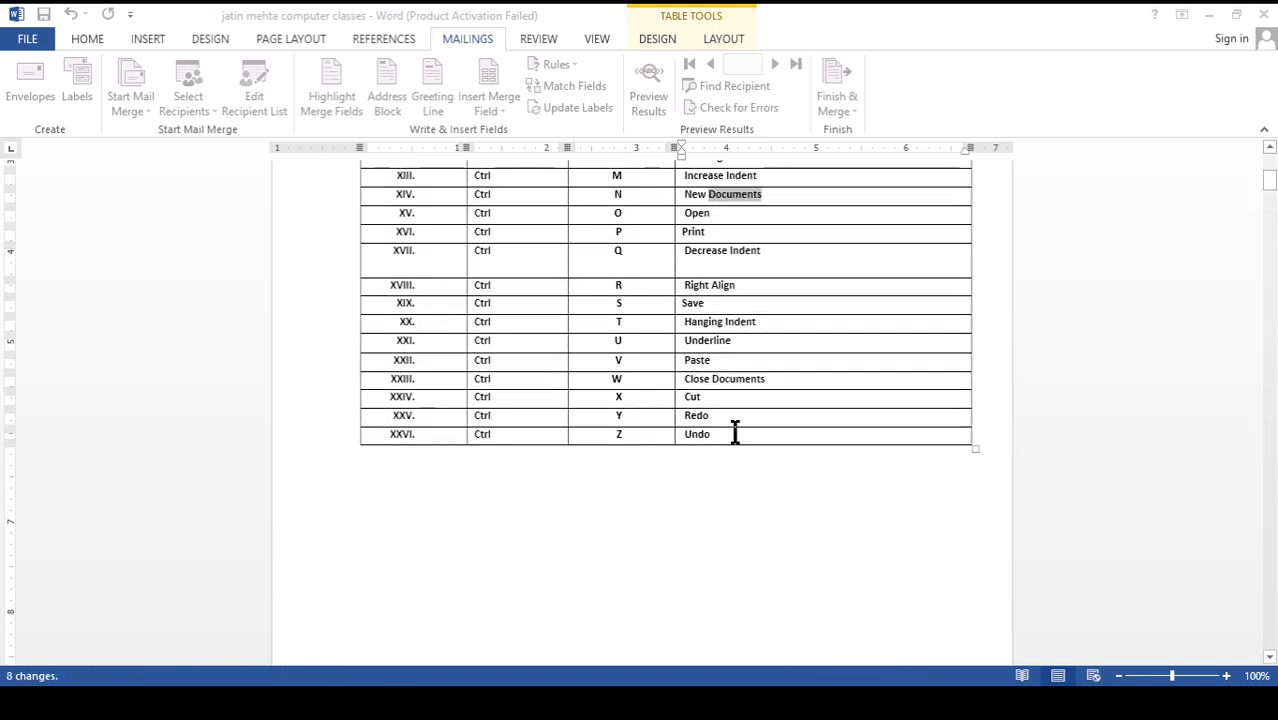
scroll(568, 503, "down", 10)
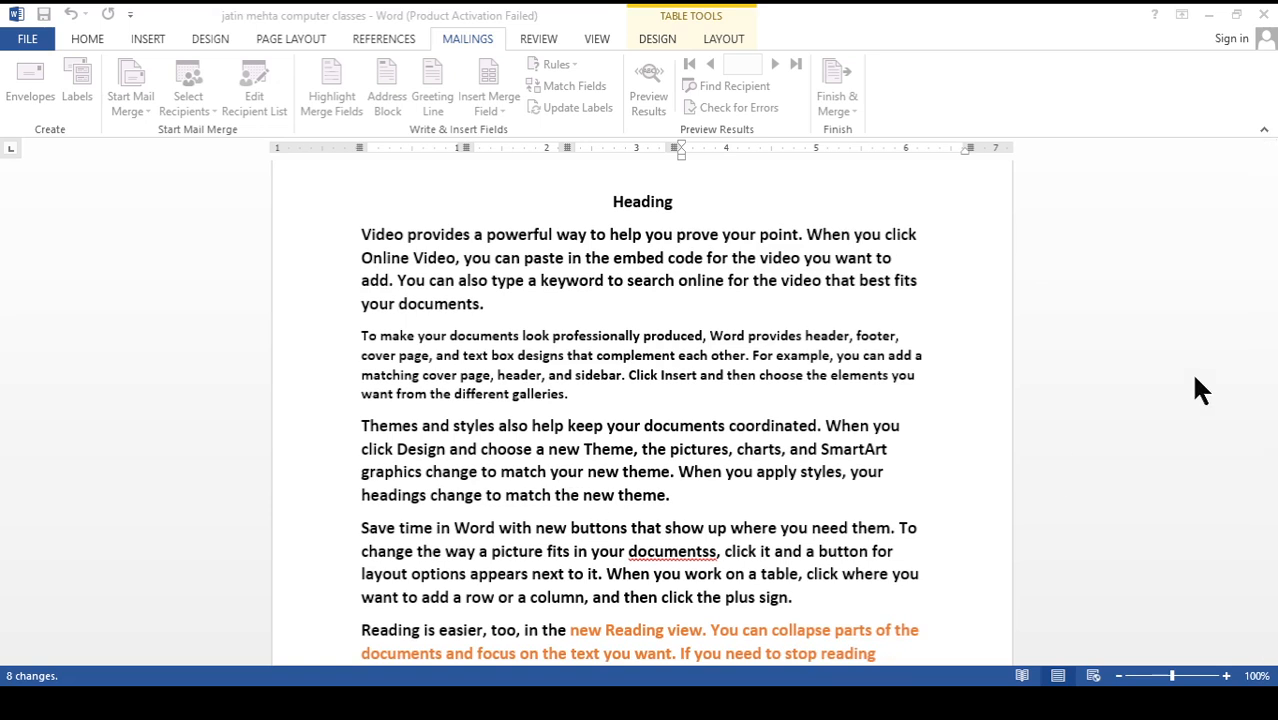
left_click(1194, 375)
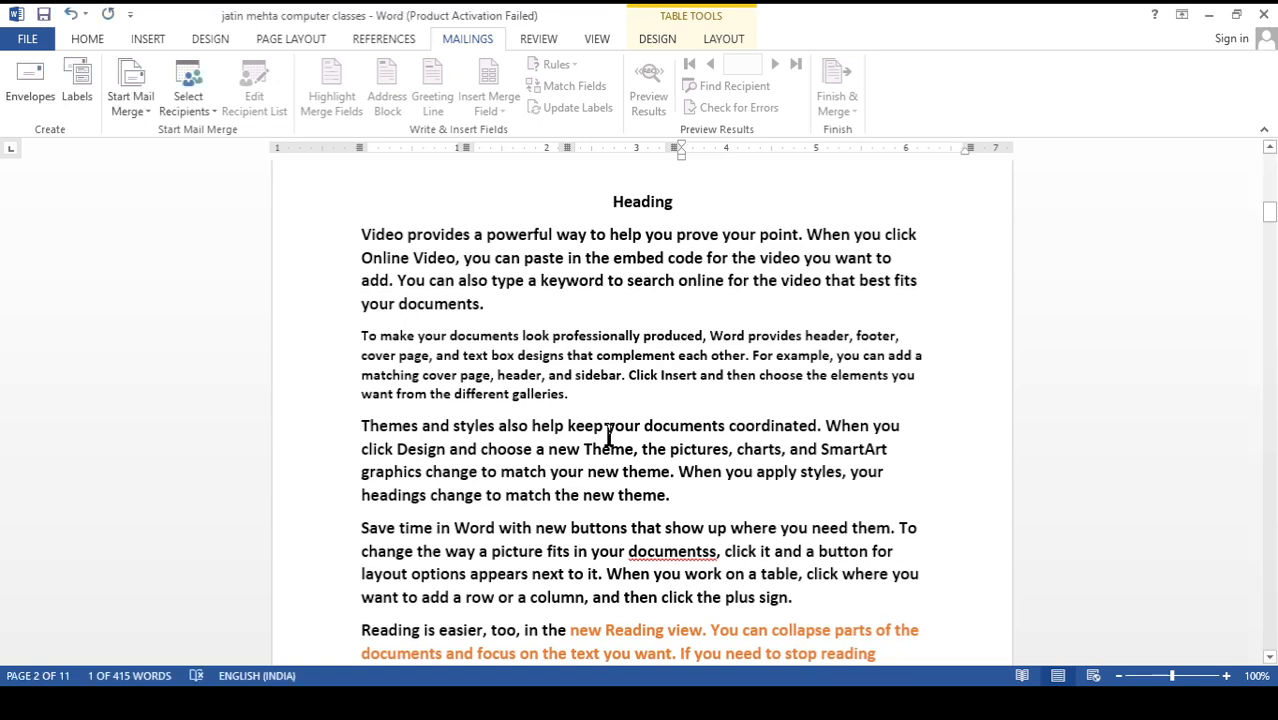
scroll(608, 437, "down", 2)
scroll(608, 437, "up", 2)
scroll(608, 422, "down", 4)
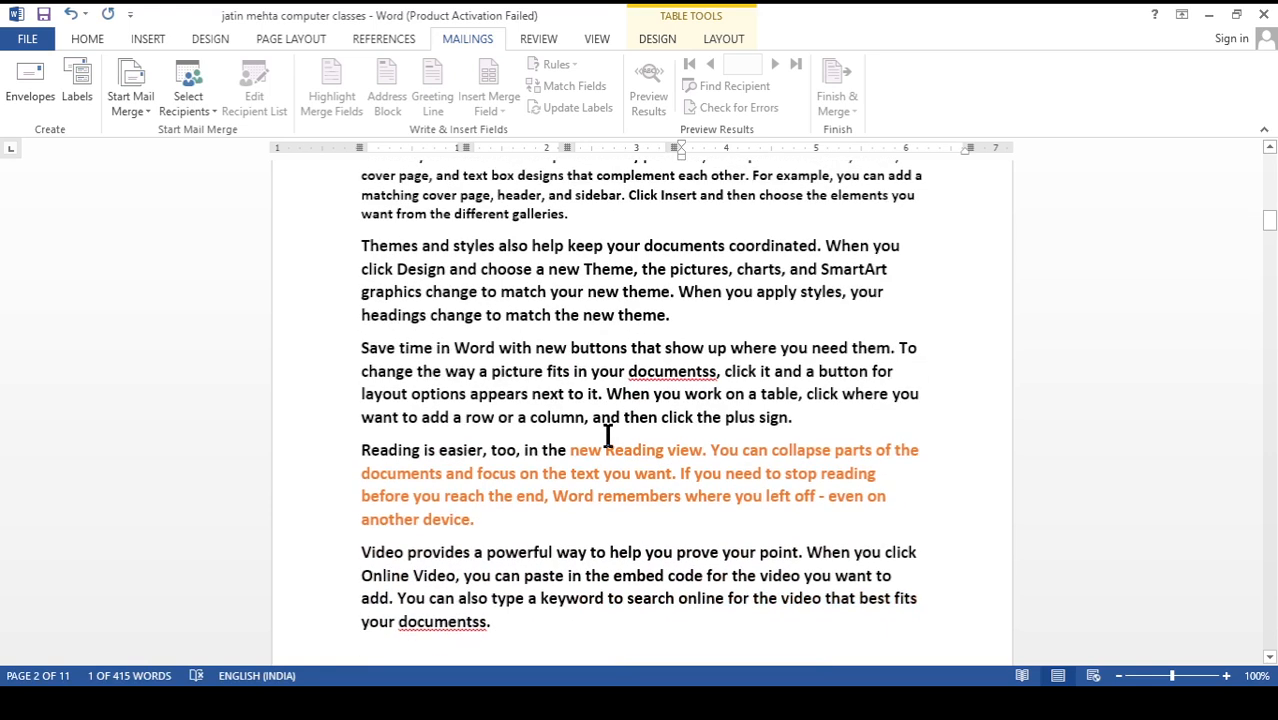
scroll(608, 434, "up", 3)
left_click(545, 401)
Italicize the whole first paragraph below the heading on page two
scroll(545, 410, "up", 1)
scroll(545, 410, "up", 2)
left_click_drag(483, 395, 360, 324)
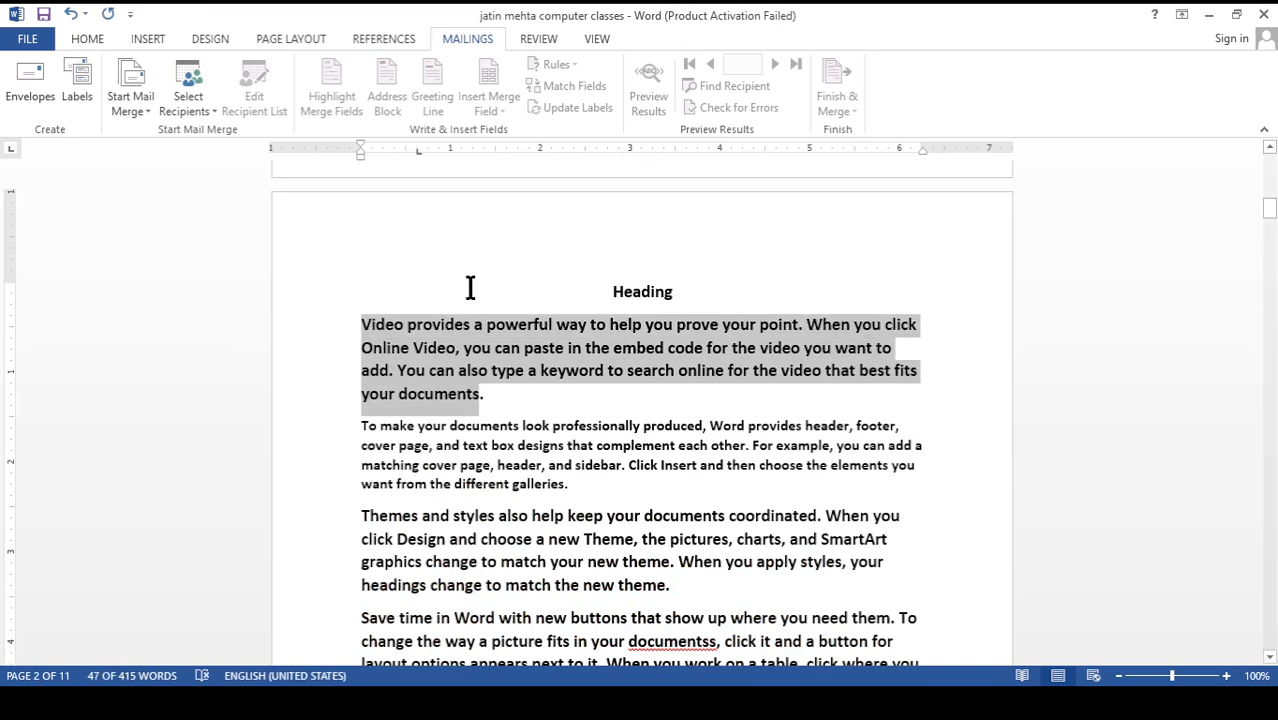
left_click_drag(485, 396, 362, 325)
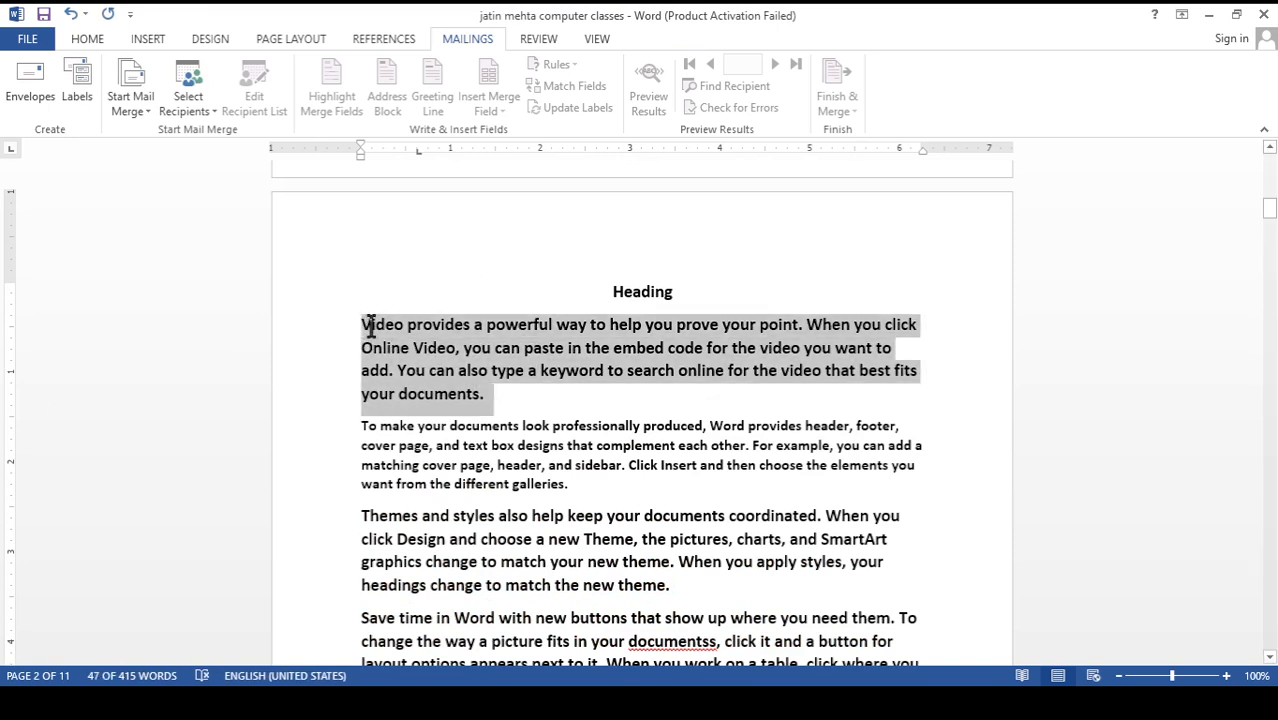
left_click(88, 40)
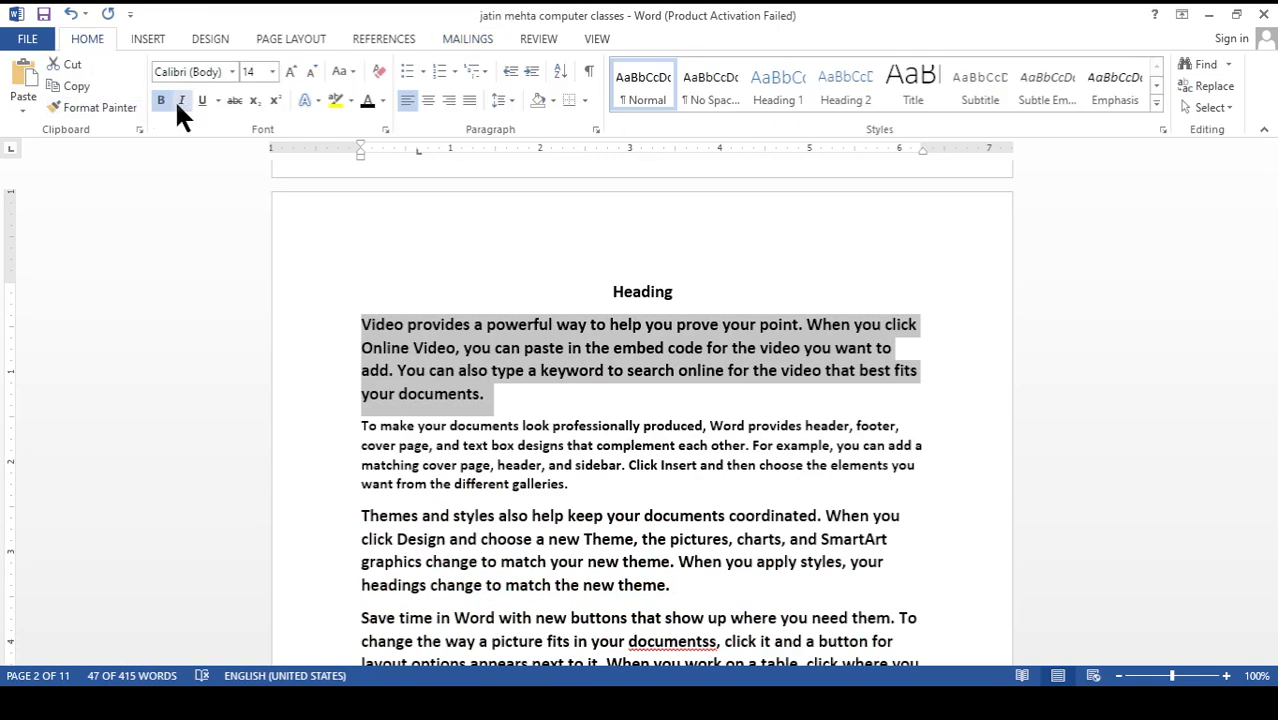
left_click(530, 418)
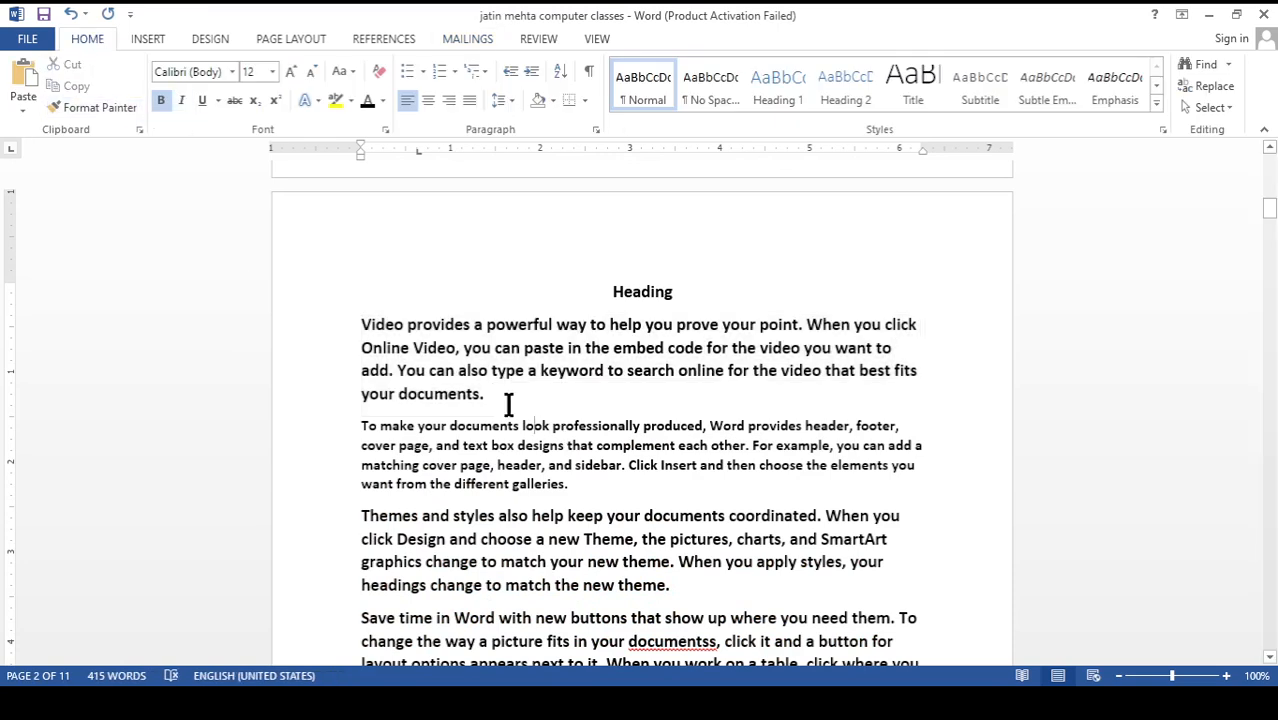
left_click_drag(500, 396, 363, 323)
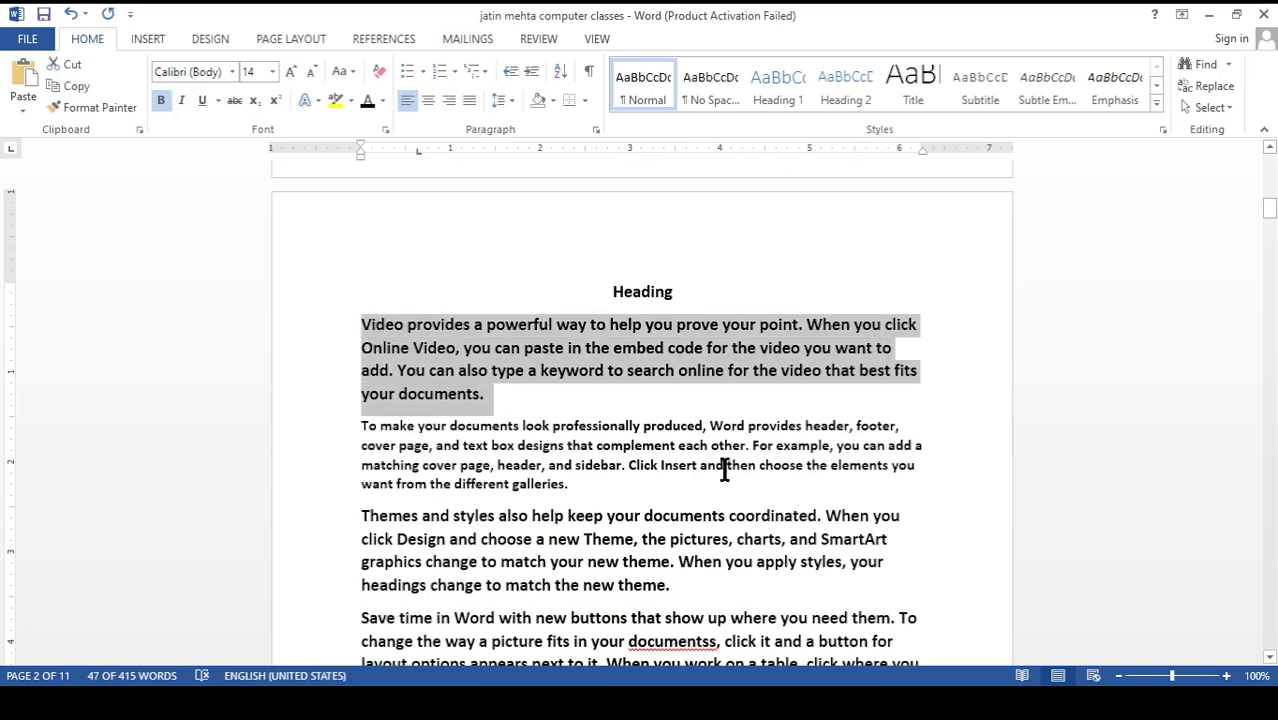
key("ctrl+i")
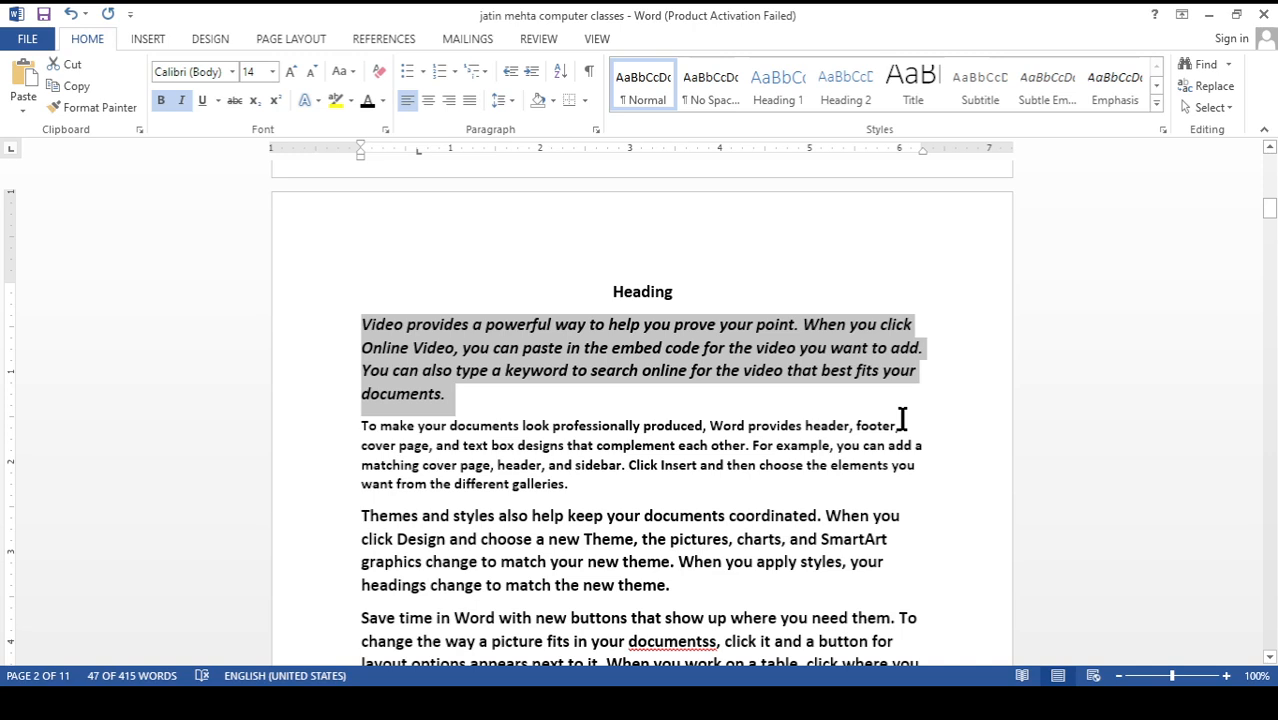
Justify the italic first paragraph on page two and deselect it
key("ctrl+j")
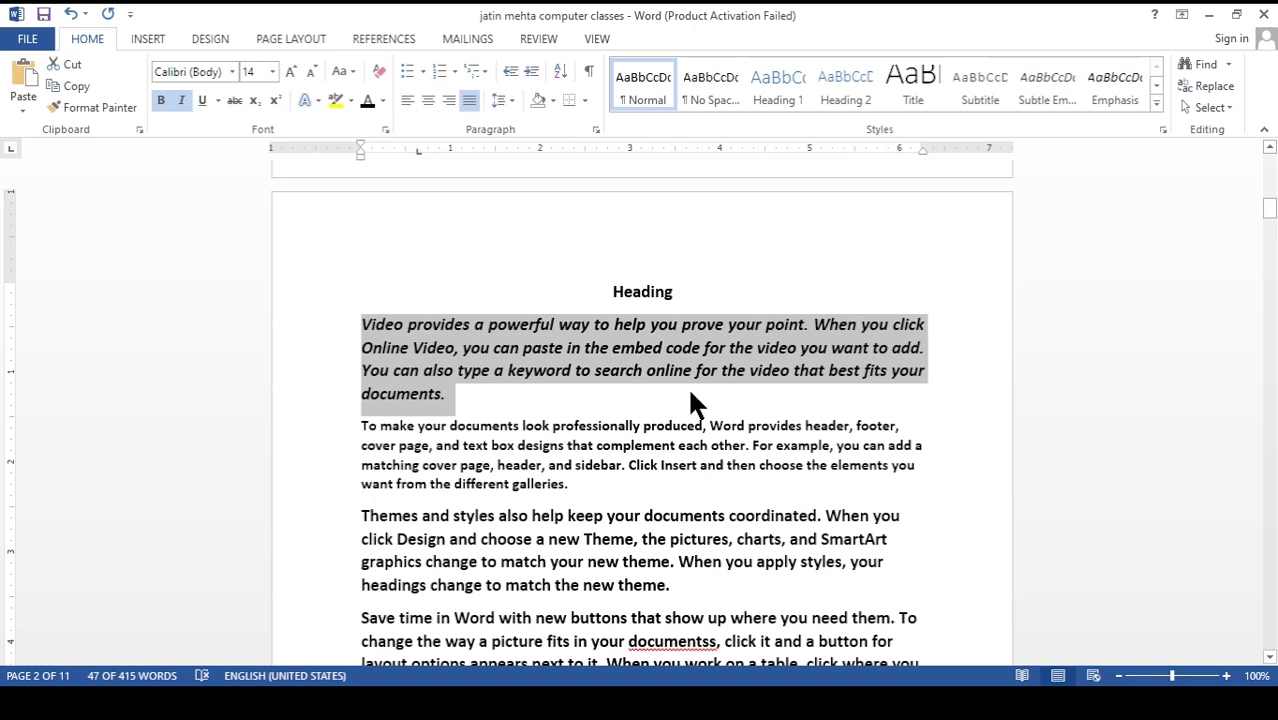
scroll(620, 386, "down", 1)
left_click(544, 380)
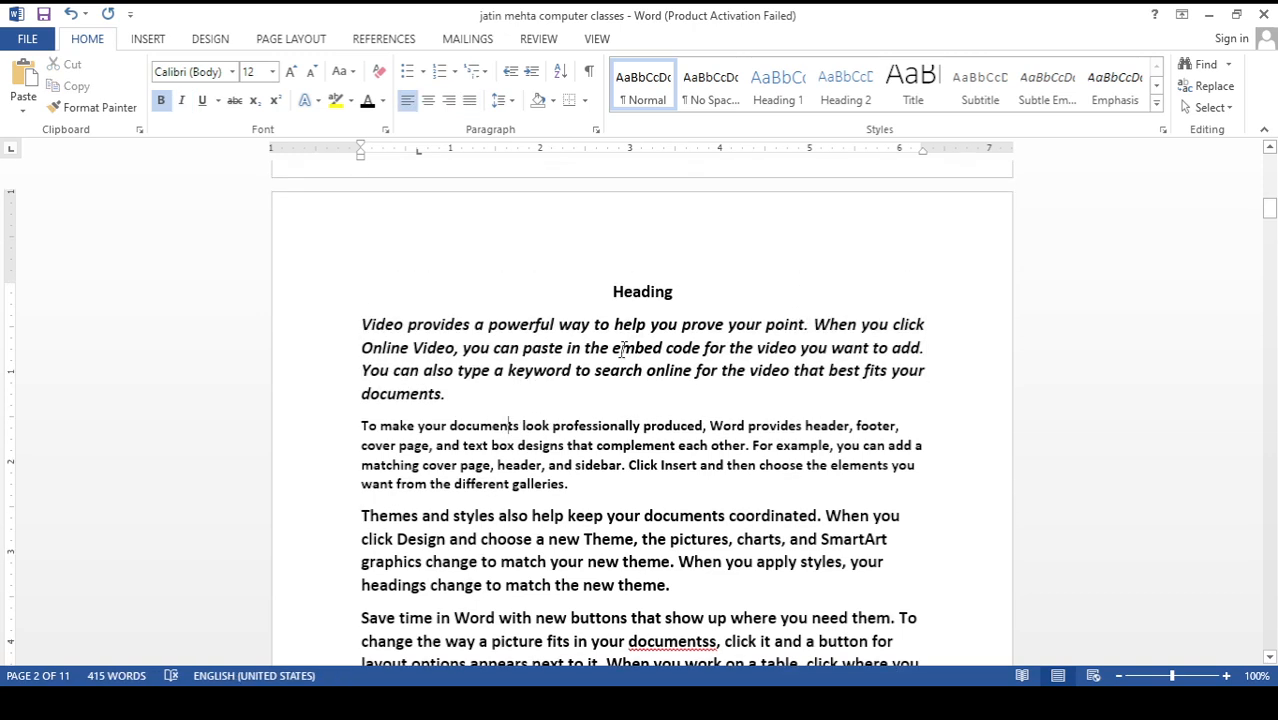
left_click(628, 247)
scroll(571, 405, "down", 3)
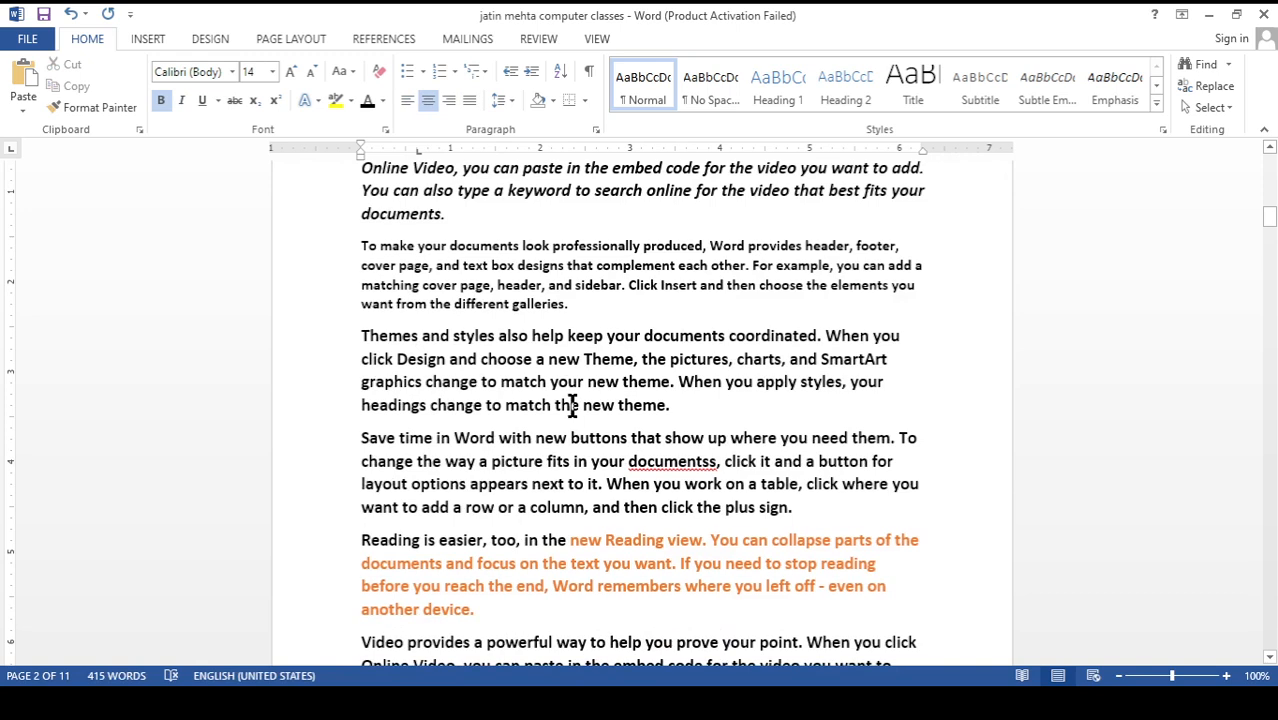
left_click(632, 404)
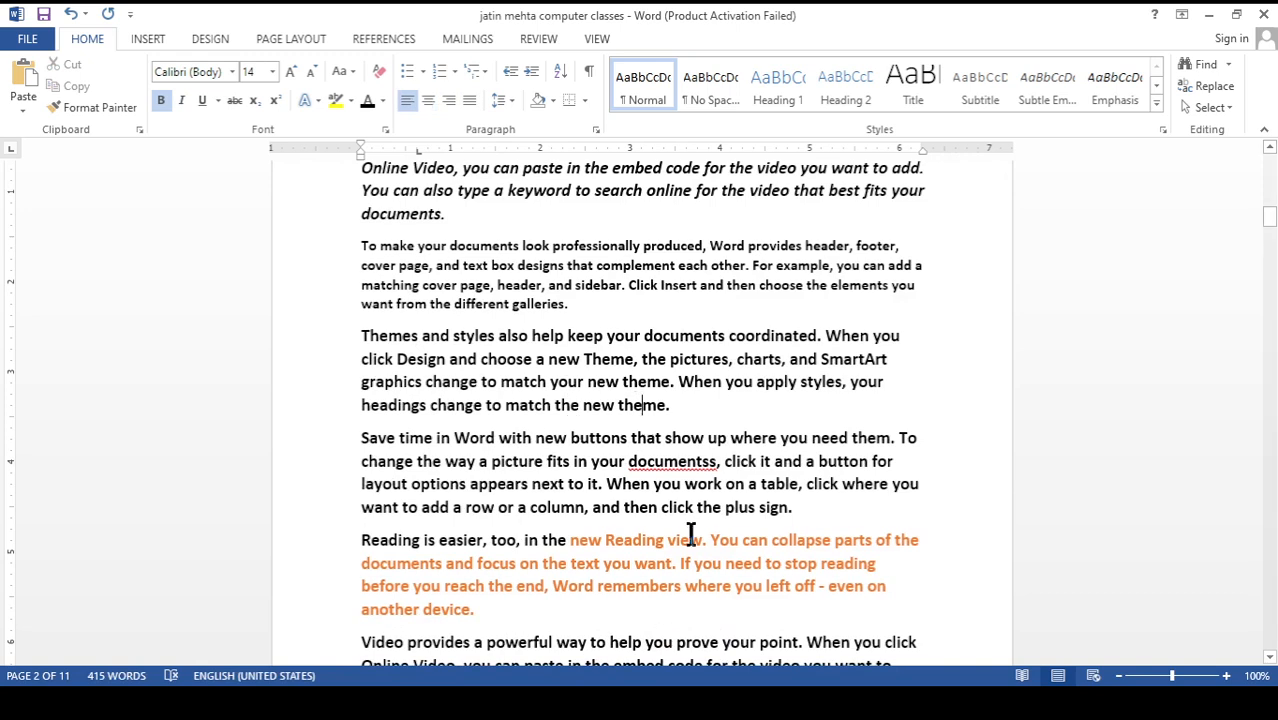
scroll(688, 538, "down", 3)
scroll(657, 457, "down", 5)
left_click(468, 370)
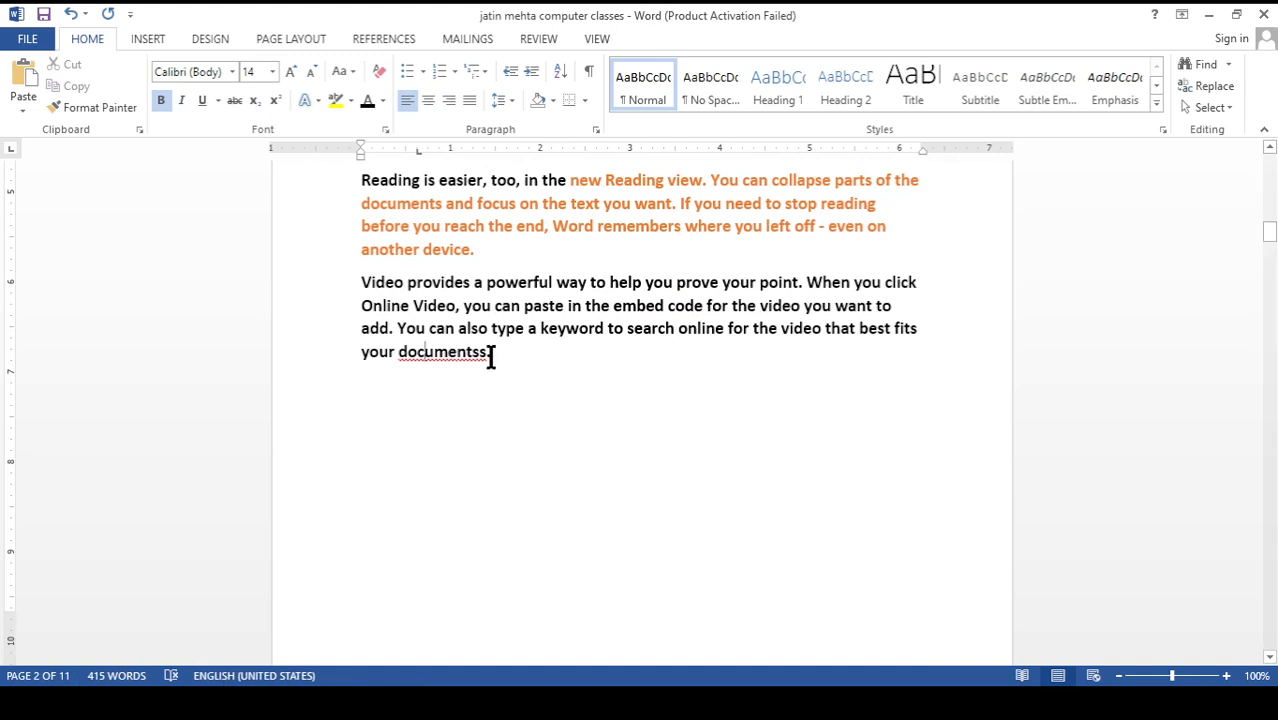
scroll(496, 365, "up", 8)
scroll(496, 365, "up", 4)
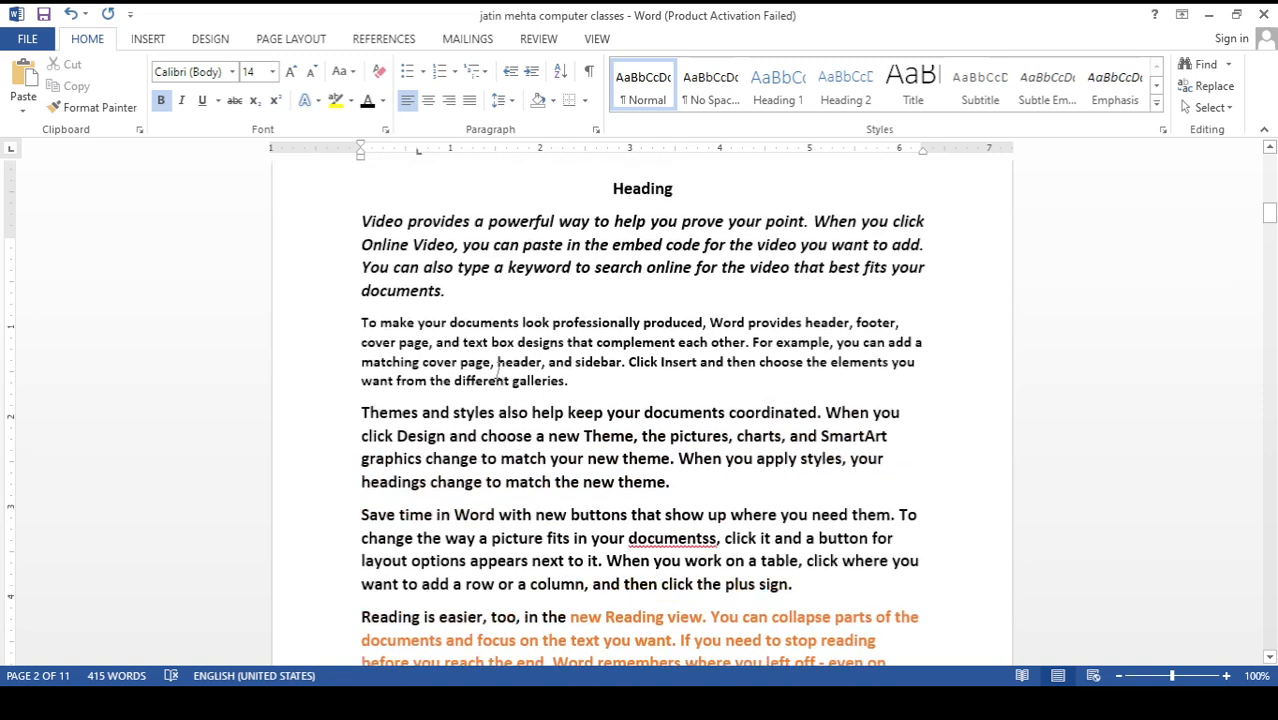
Select the heading on page two and insert a bookmark for it
left_click(636, 340)
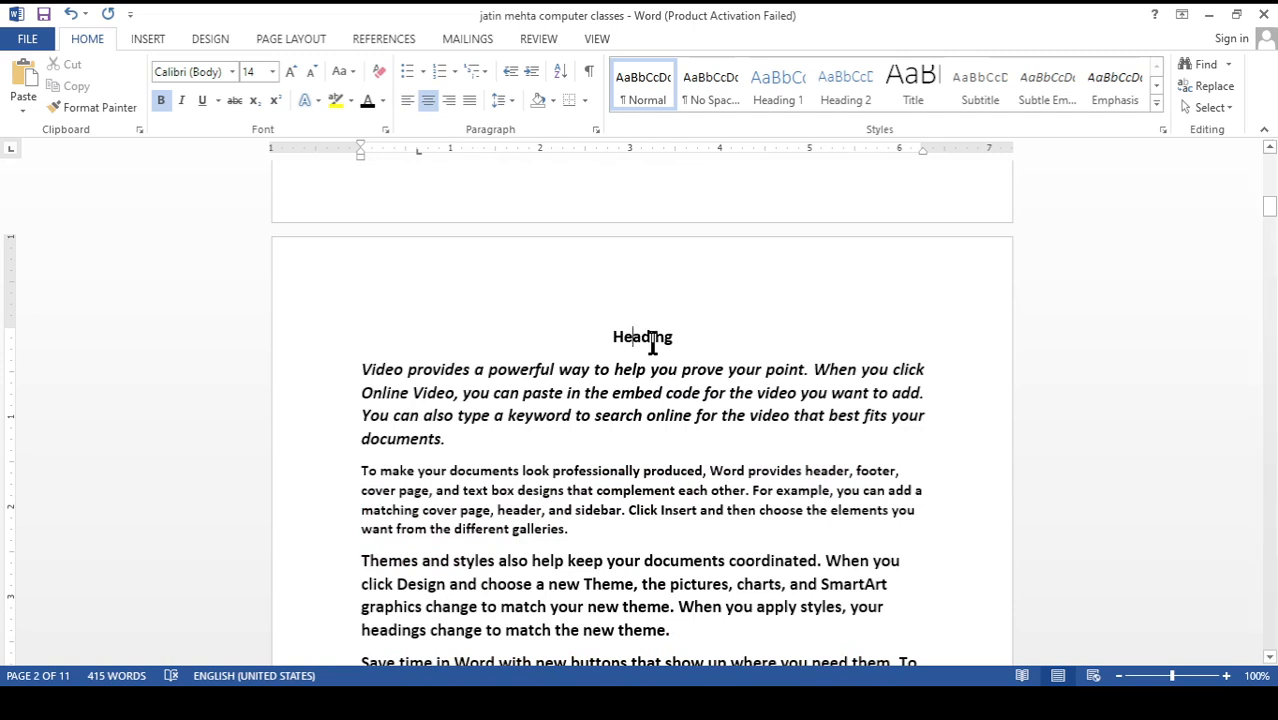
double_click(641, 342)
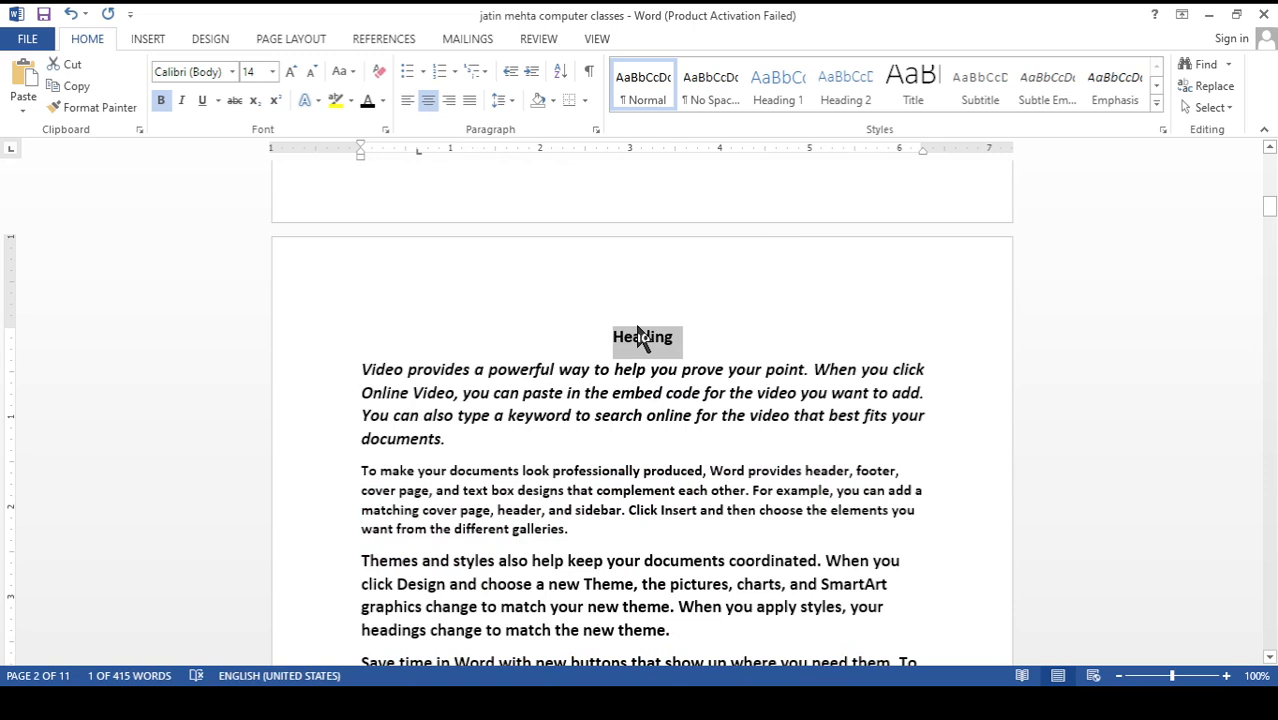
left_click(152, 38)
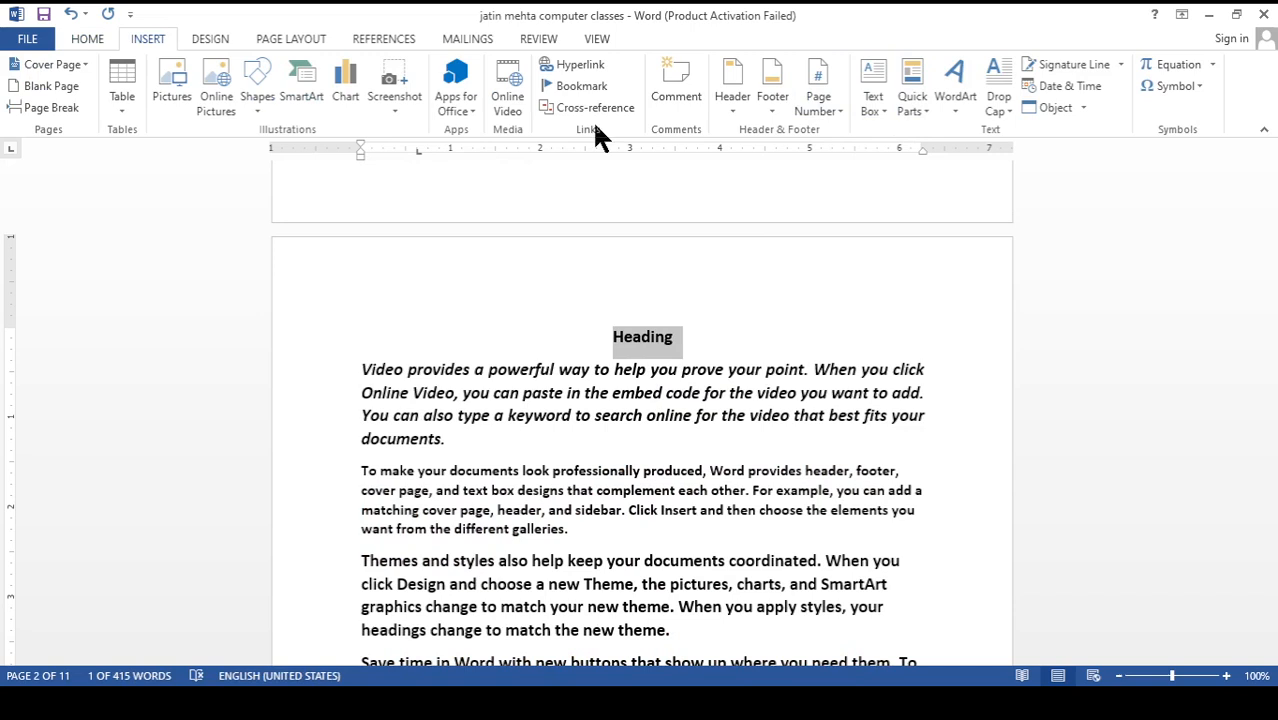
left_click(563, 88)
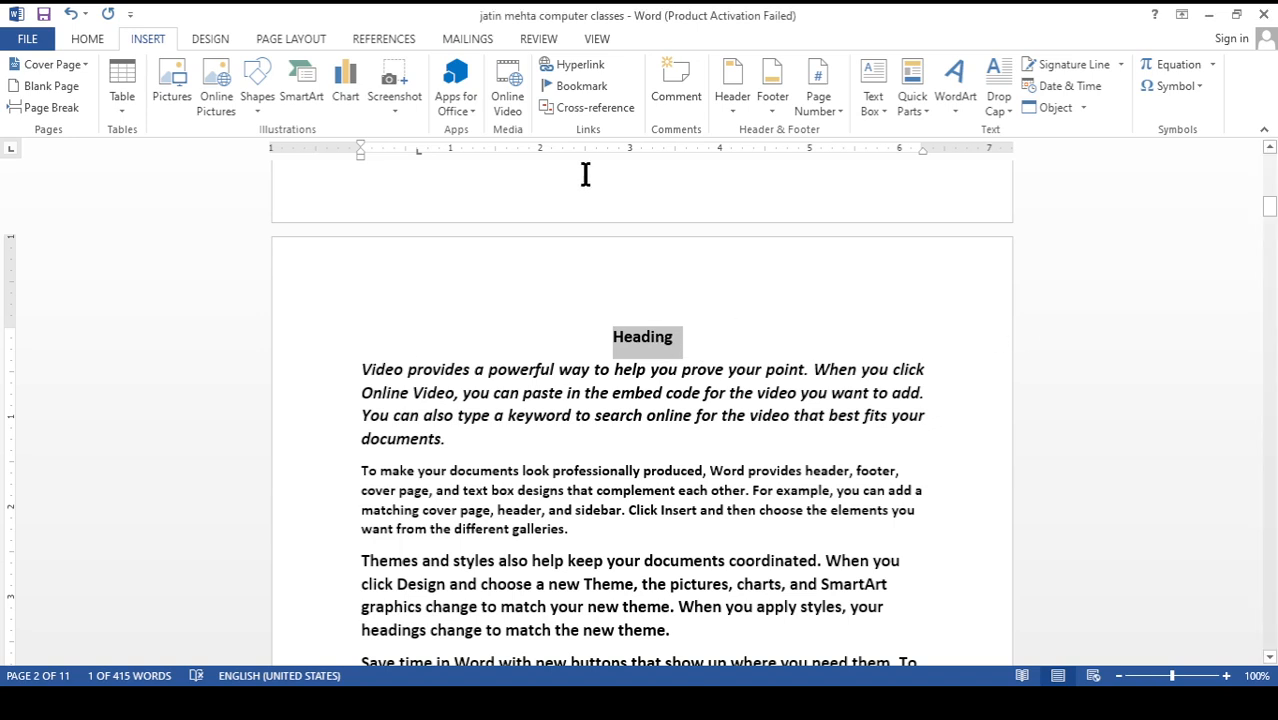
left_click(575, 87)
left_click(648, 340)
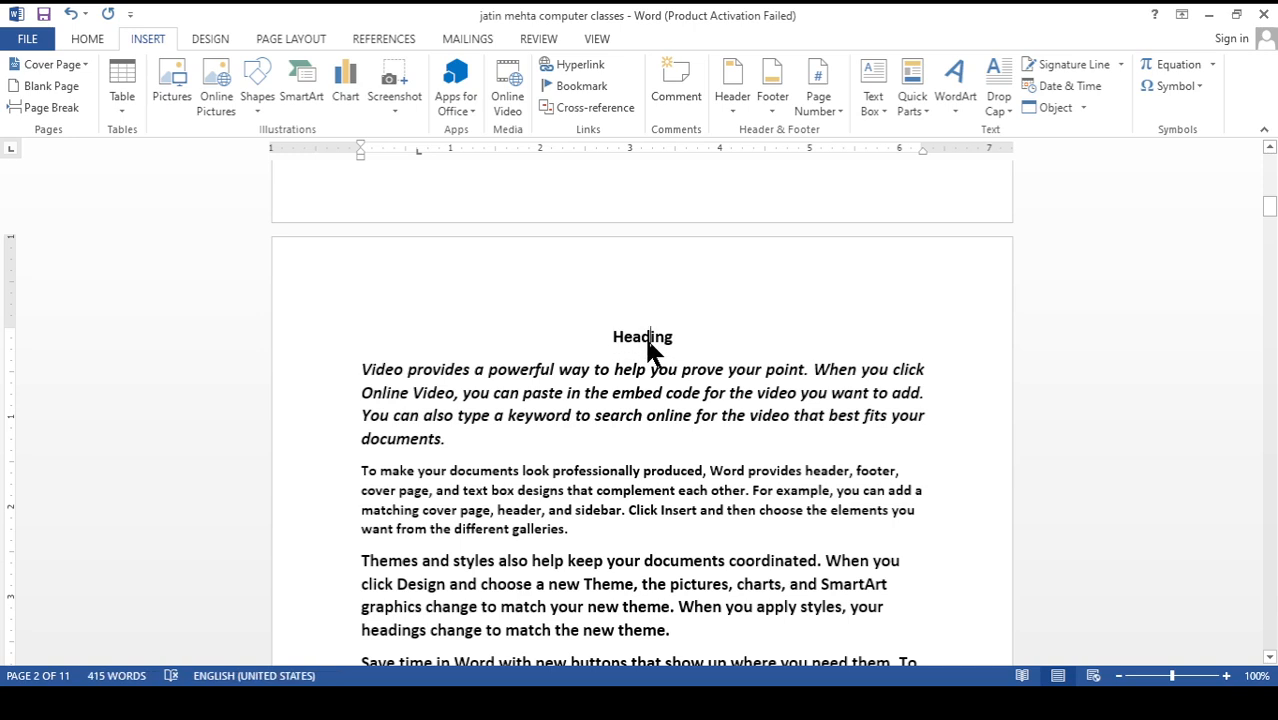
Go to page 10 of the document
key("ctrl+k")
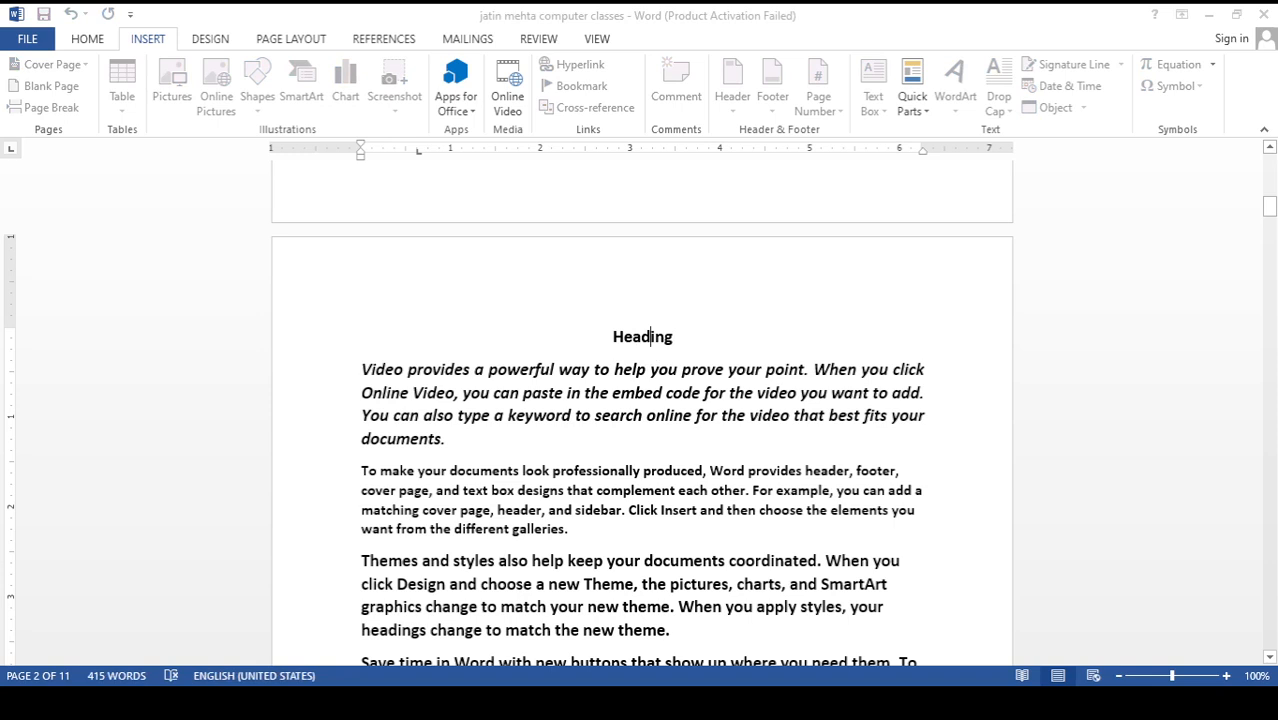
left_click(841, 284)
left_click(914, 294)
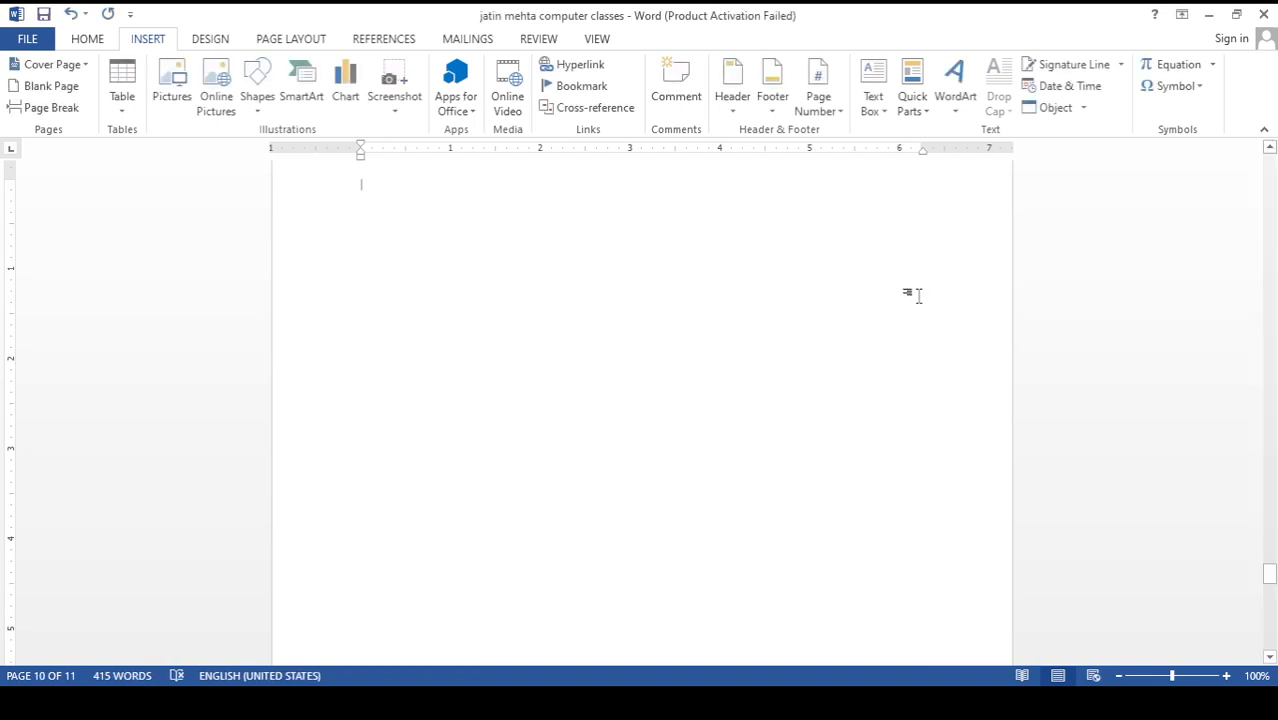
Generate random sample paragraphs with =rand() at the start of page 10
scroll(505, 348, "up", 1)
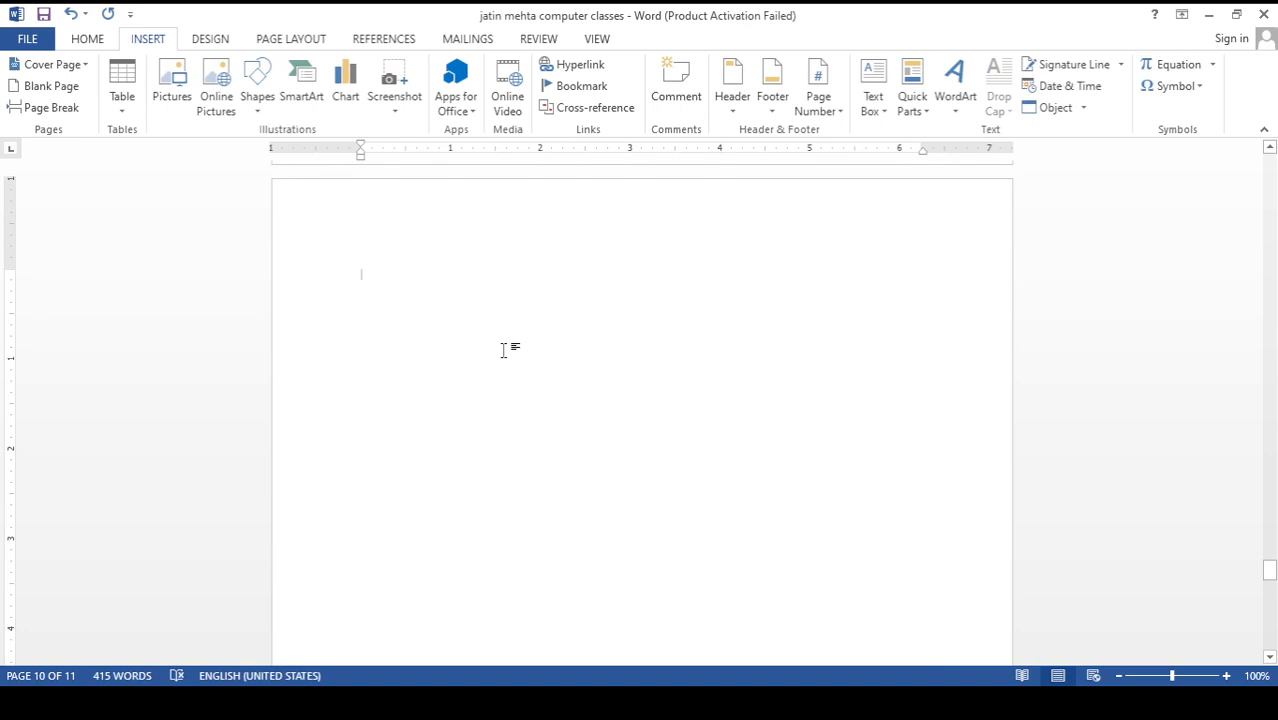
type("=rand")
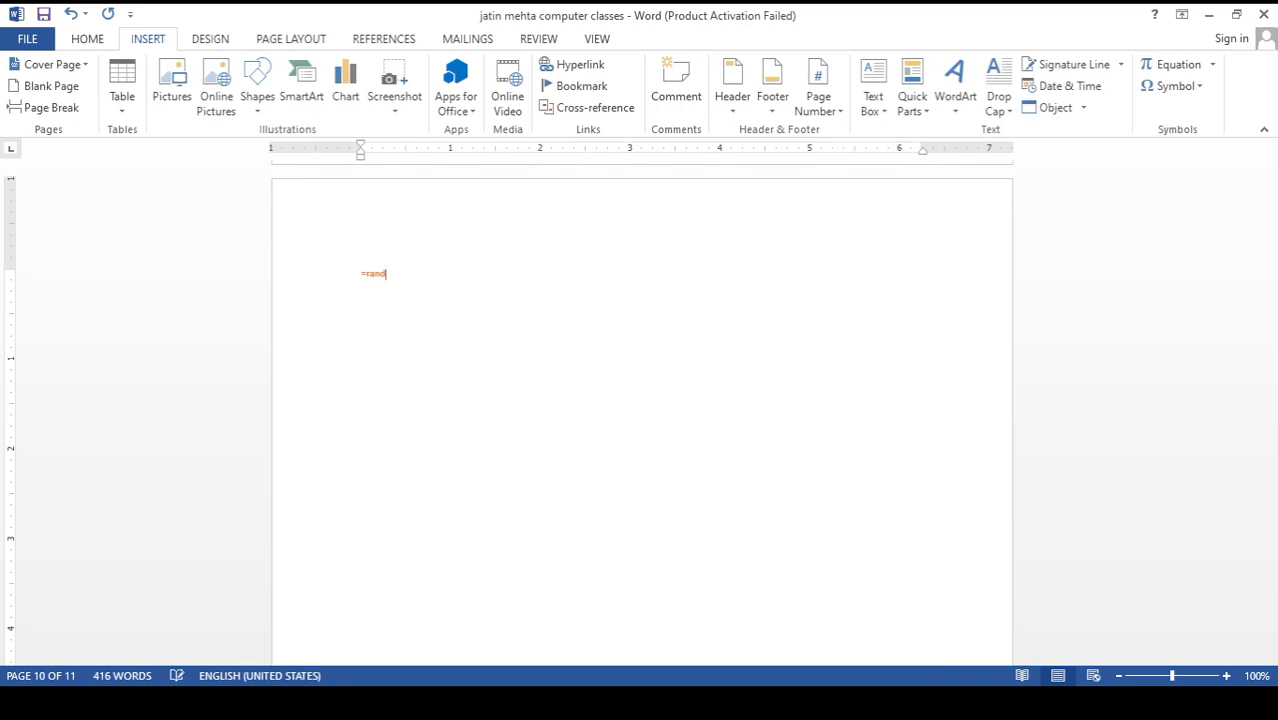
type("()")
key("Return")
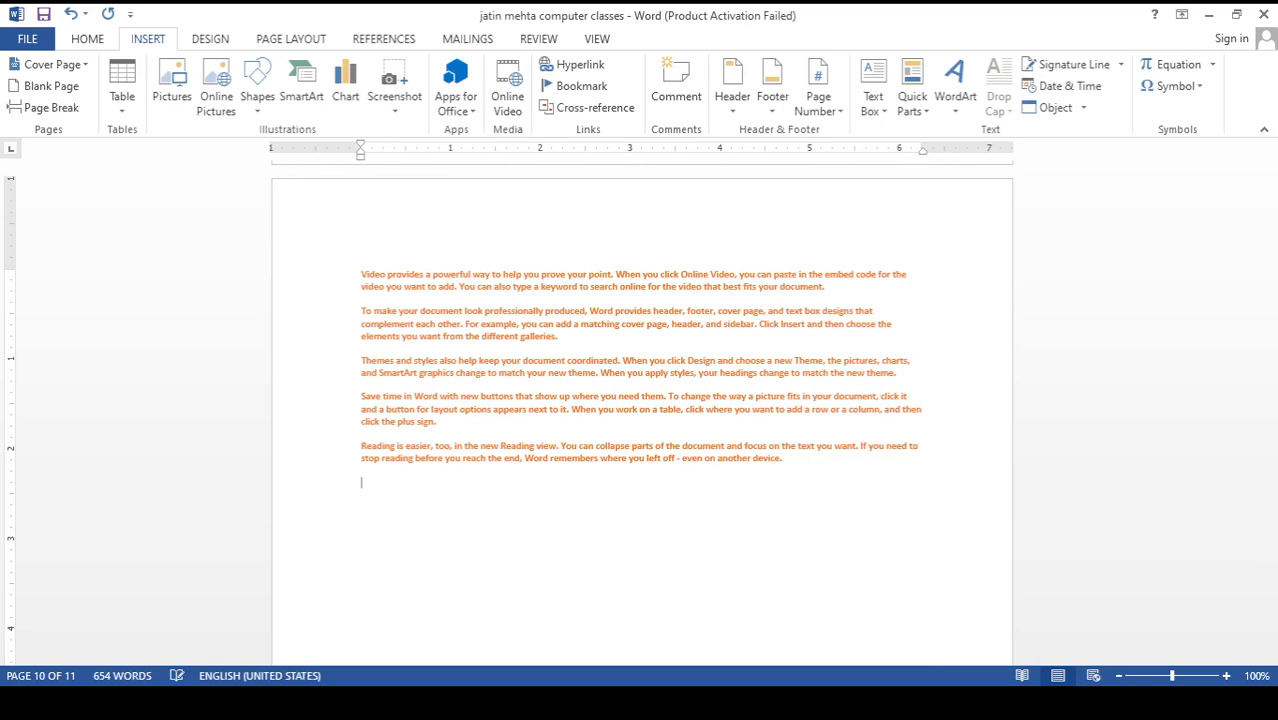
Enlarge the font of all five sample paragraphs on page 10 to size 11
left_click(359, 278)
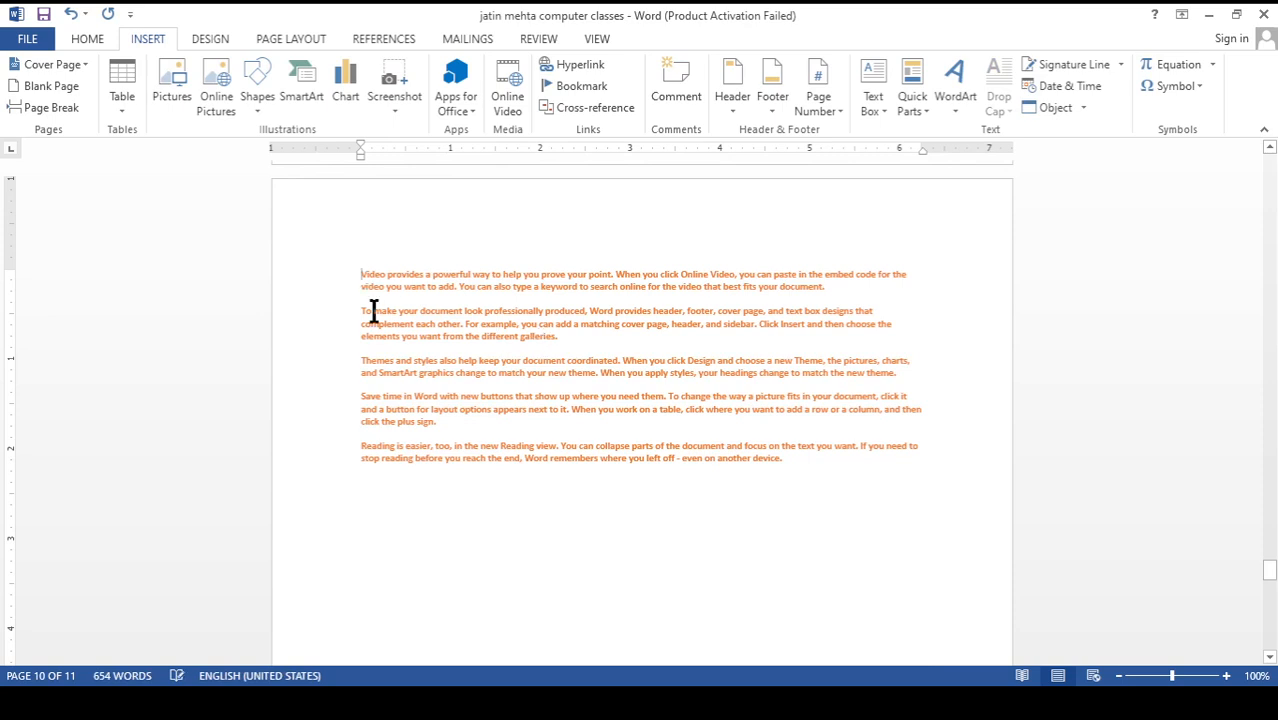
left_click_drag(783, 462, 348, 277)
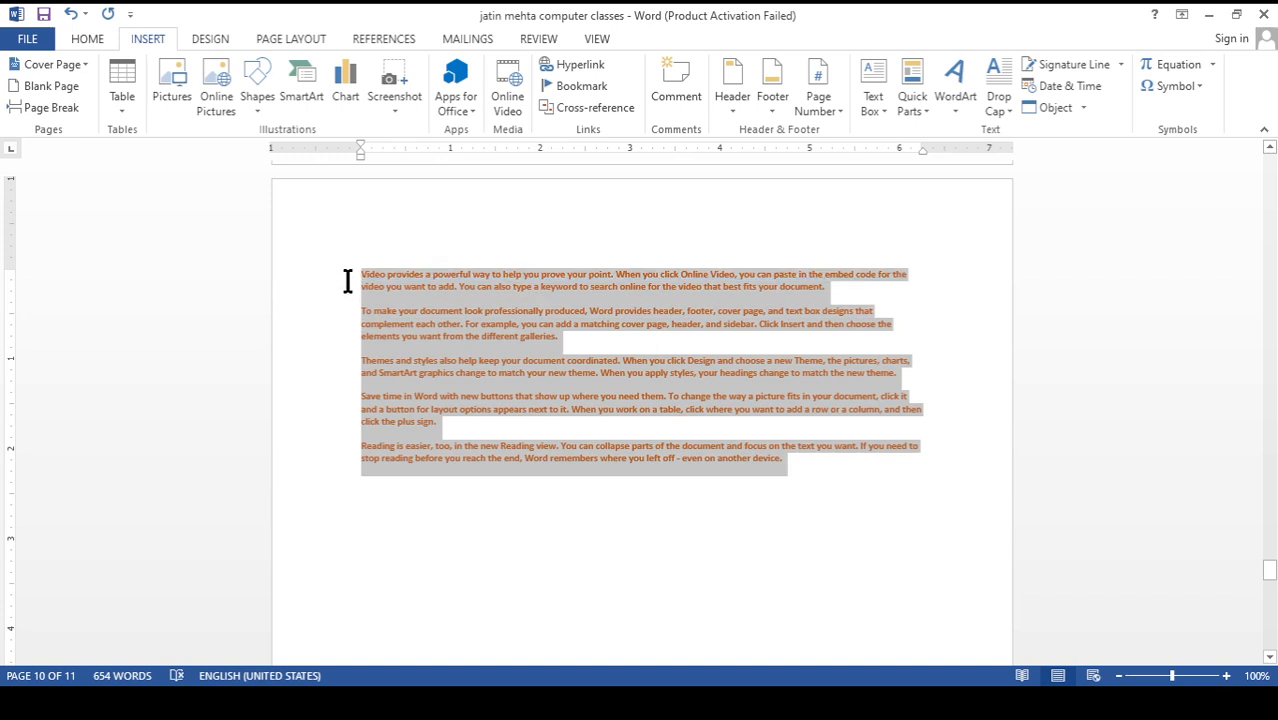
left_click(100, 38)
left_click(292, 70)
left_click(292, 70)
left_click(292, 70)
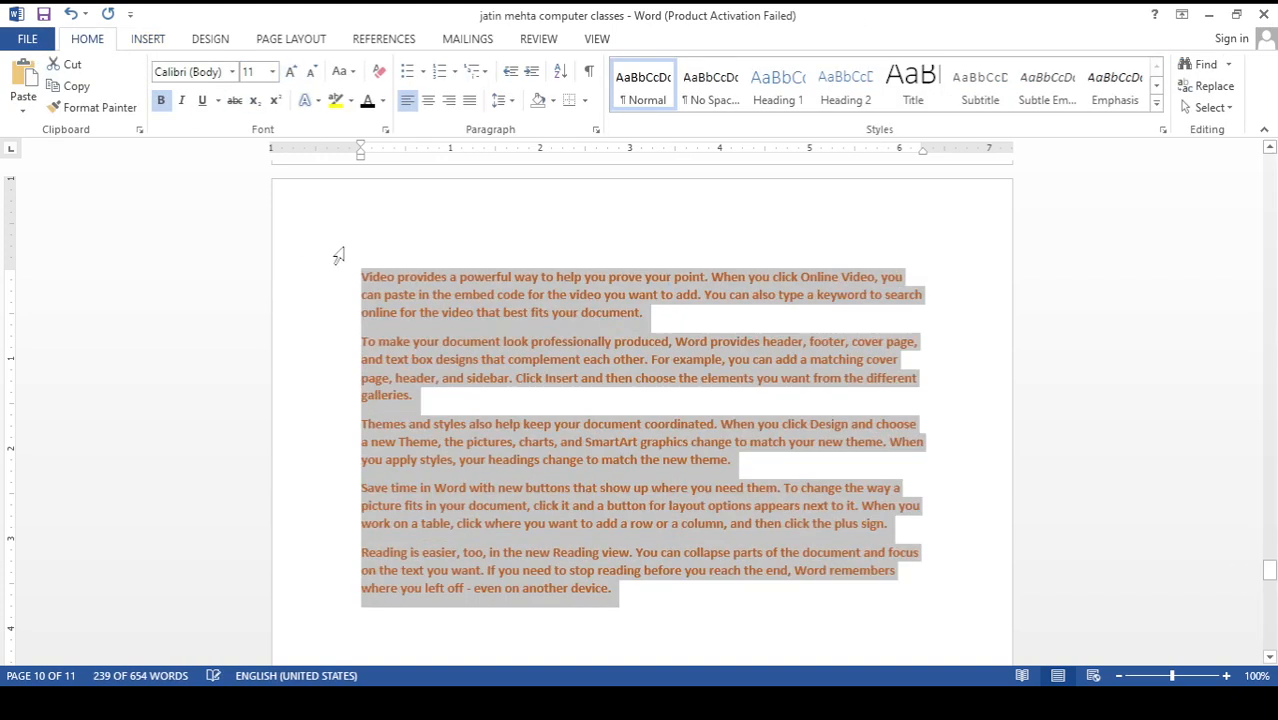
left_click(343, 268)
Add the heading line "Chapter 10" above the first paragraph on page 10
left_click(360, 277)
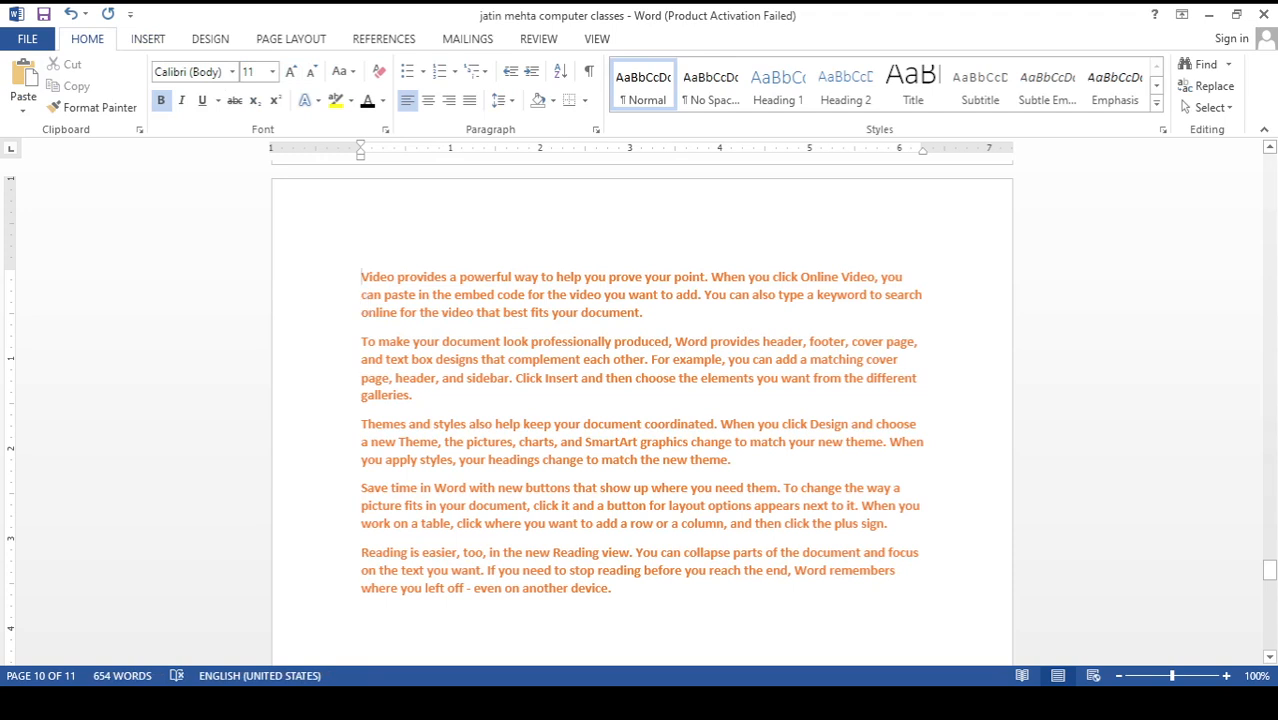
key("Return")
type("C")
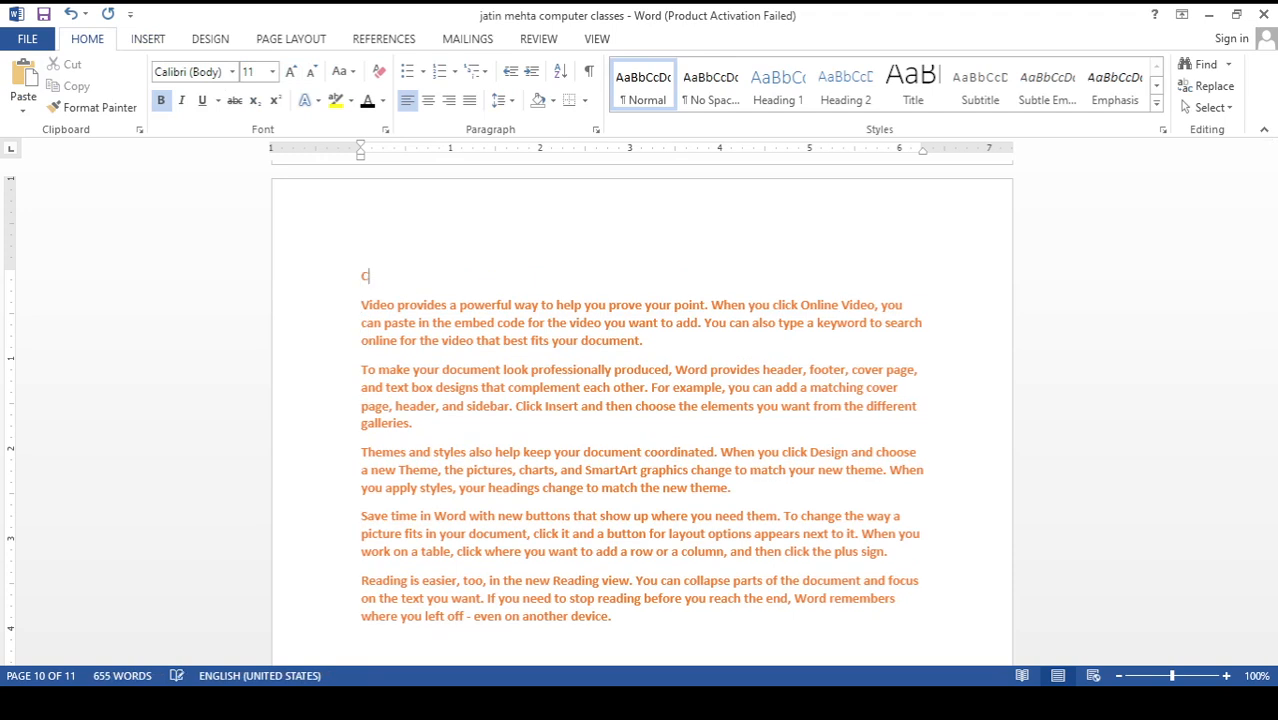
type("hapter 10")
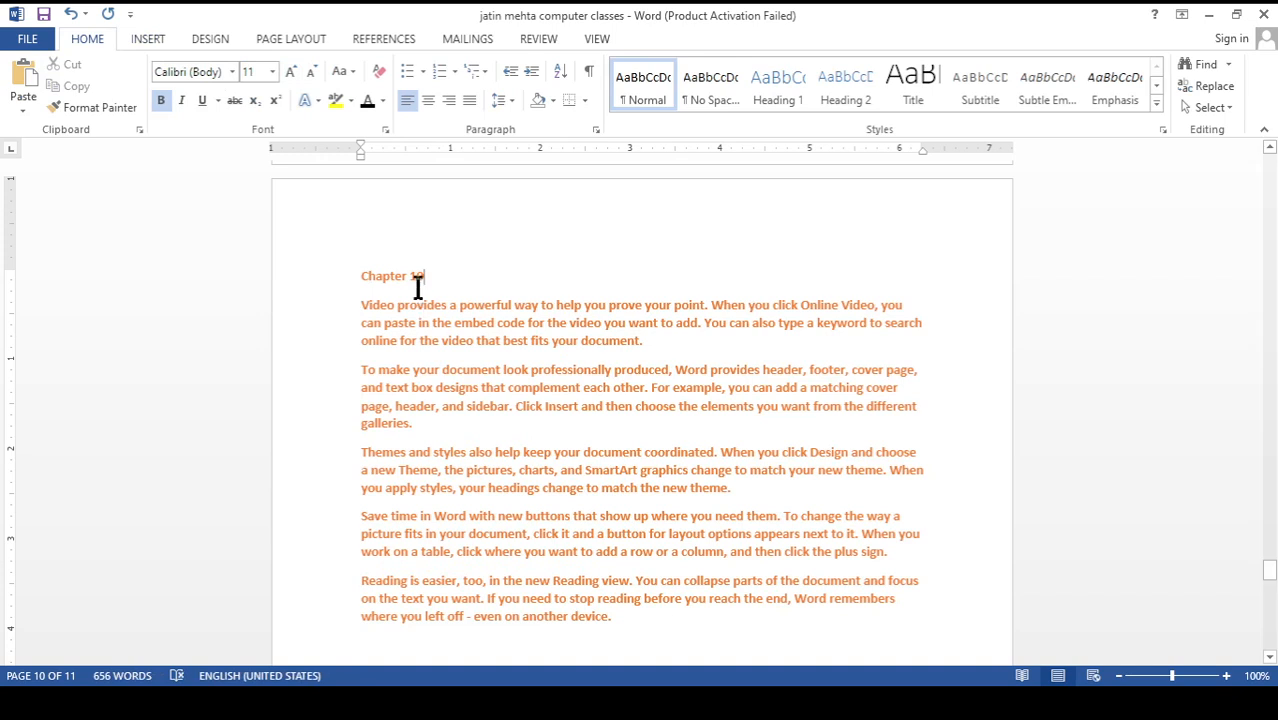
Select the "Chapter 10" heading and insert a bookmark for it
left_click_drag(425, 279, 372, 278)
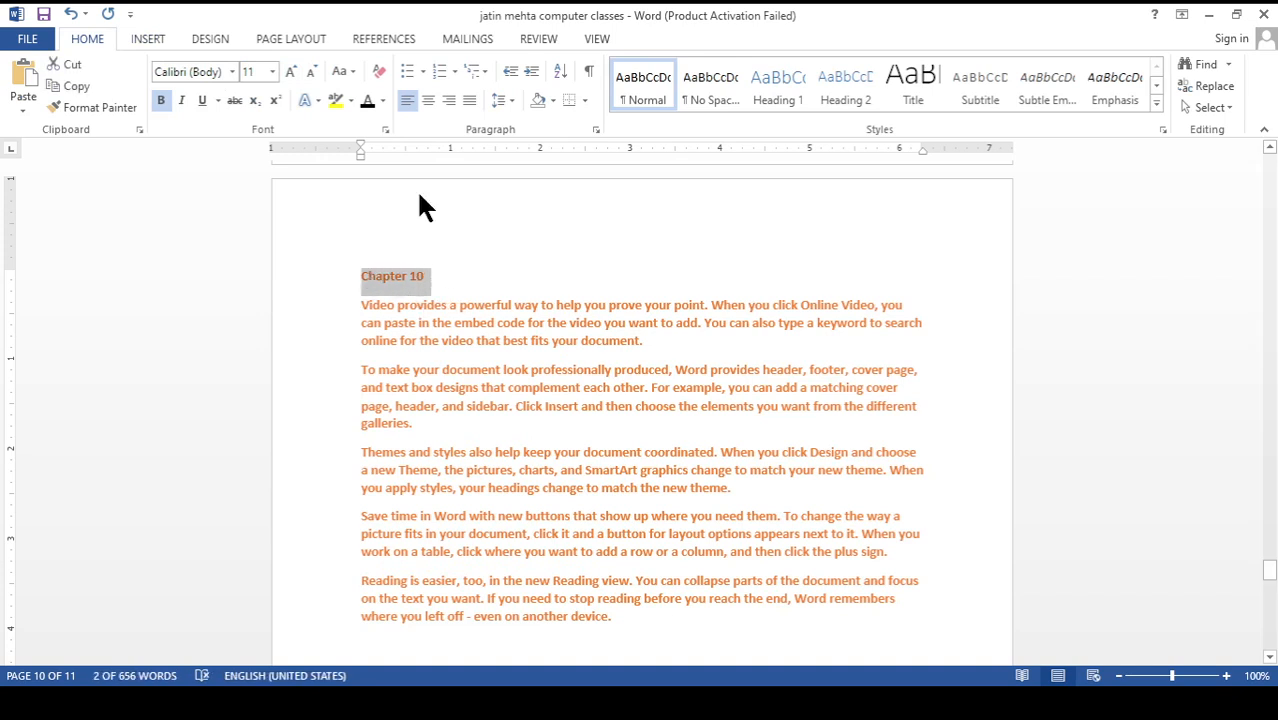
left_click(145, 38)
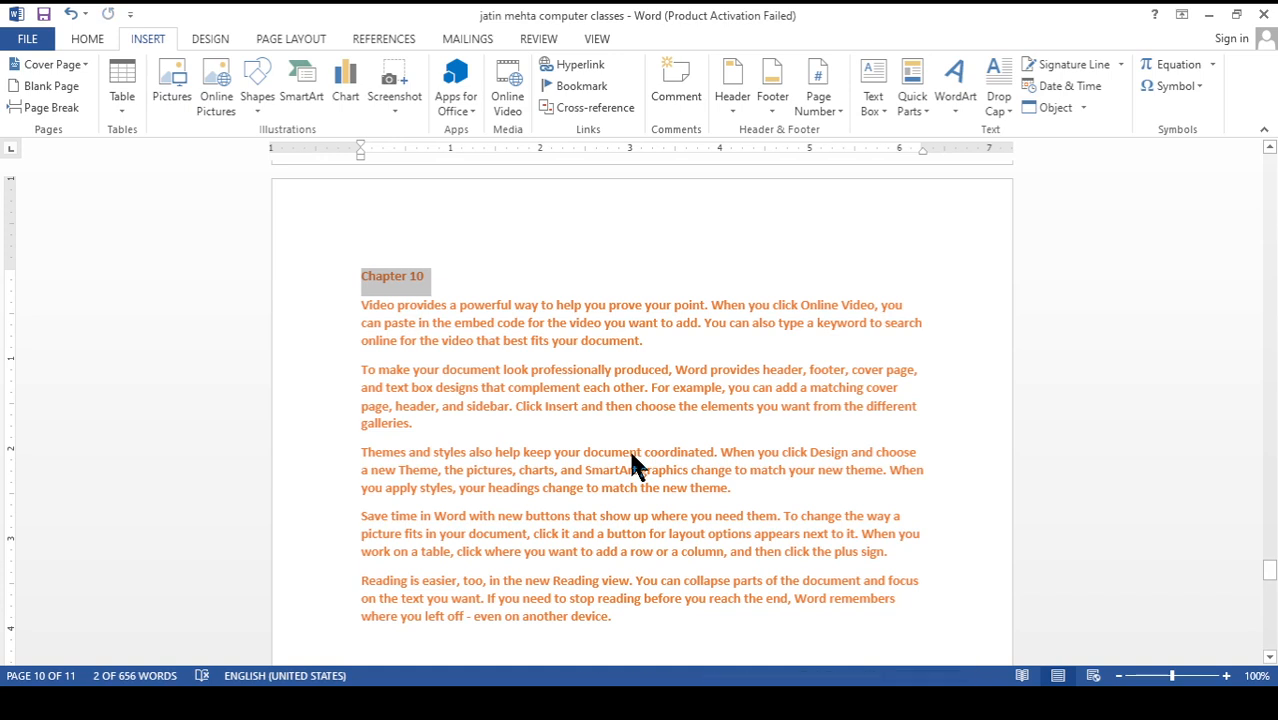
Hyperlink the heading on page two to the Chapter 10 bookmark and follow the link
key("ctrl+k")
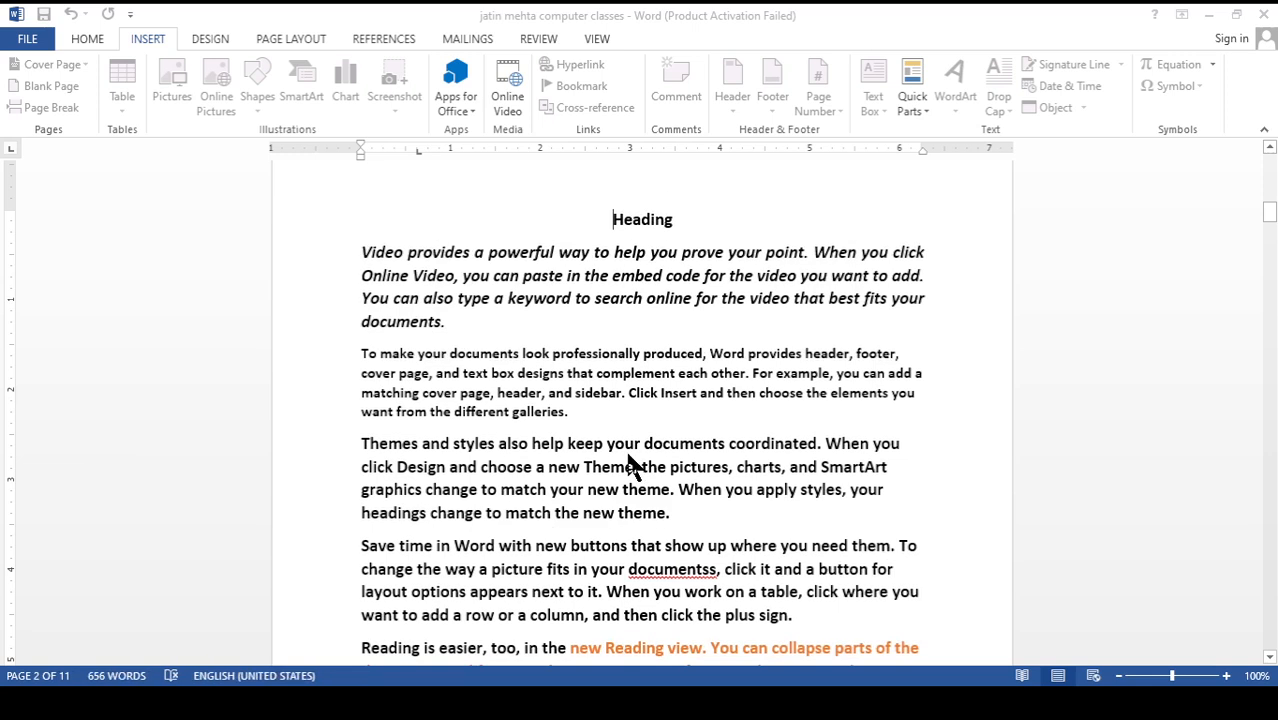
double_click(645, 226)
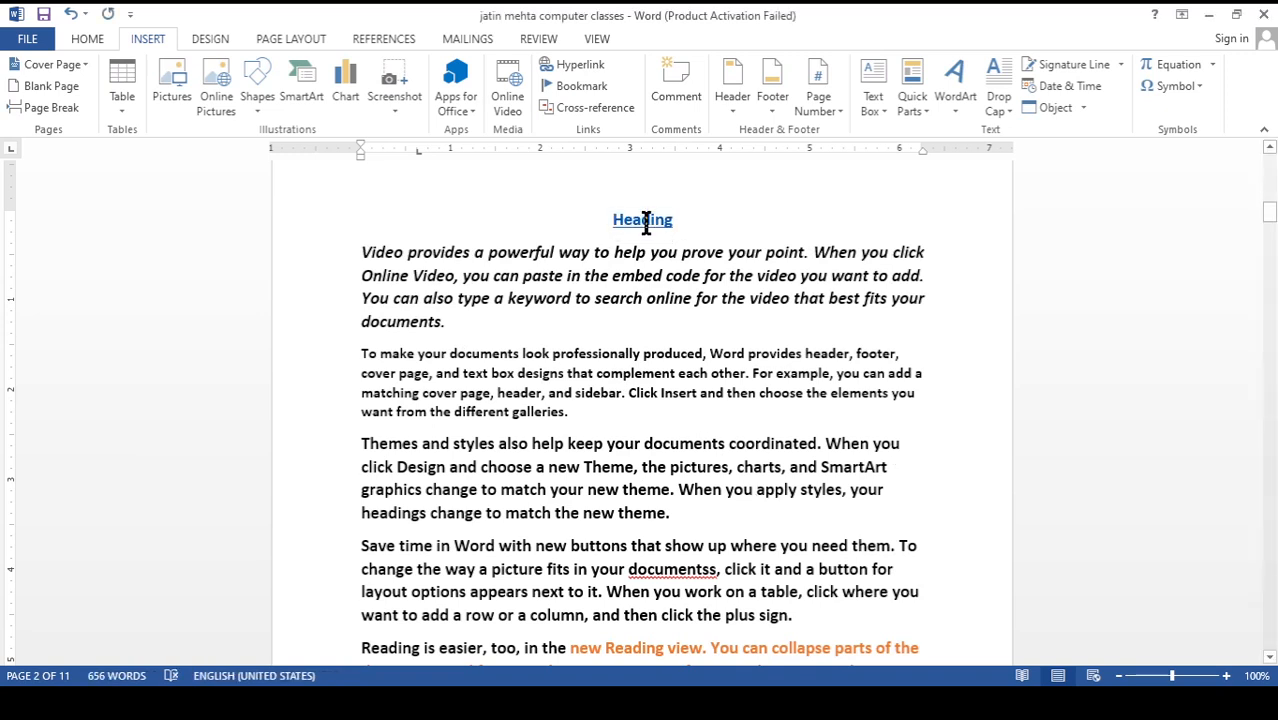
left_click(641, 222, "ctrl")
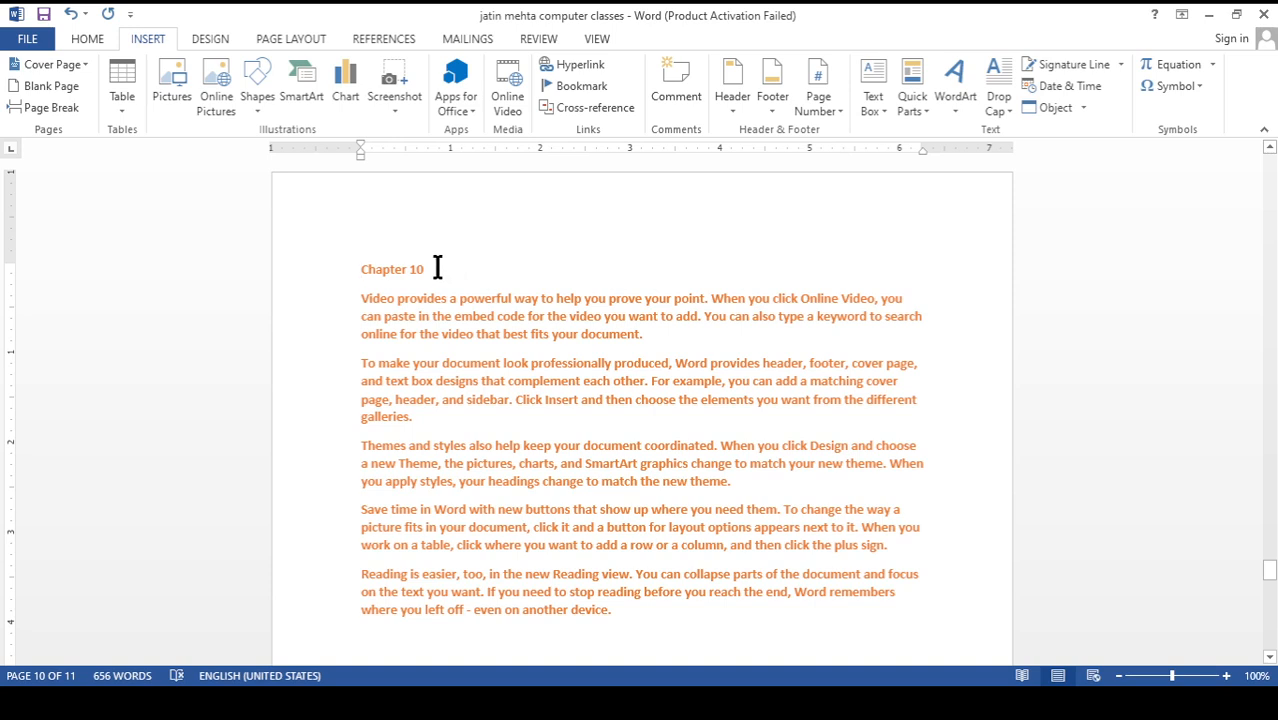
Hyperlink the "Chapter 10" heading to the page-two heading bookmark and follow the link
left_click_drag(428, 269, 366, 269)
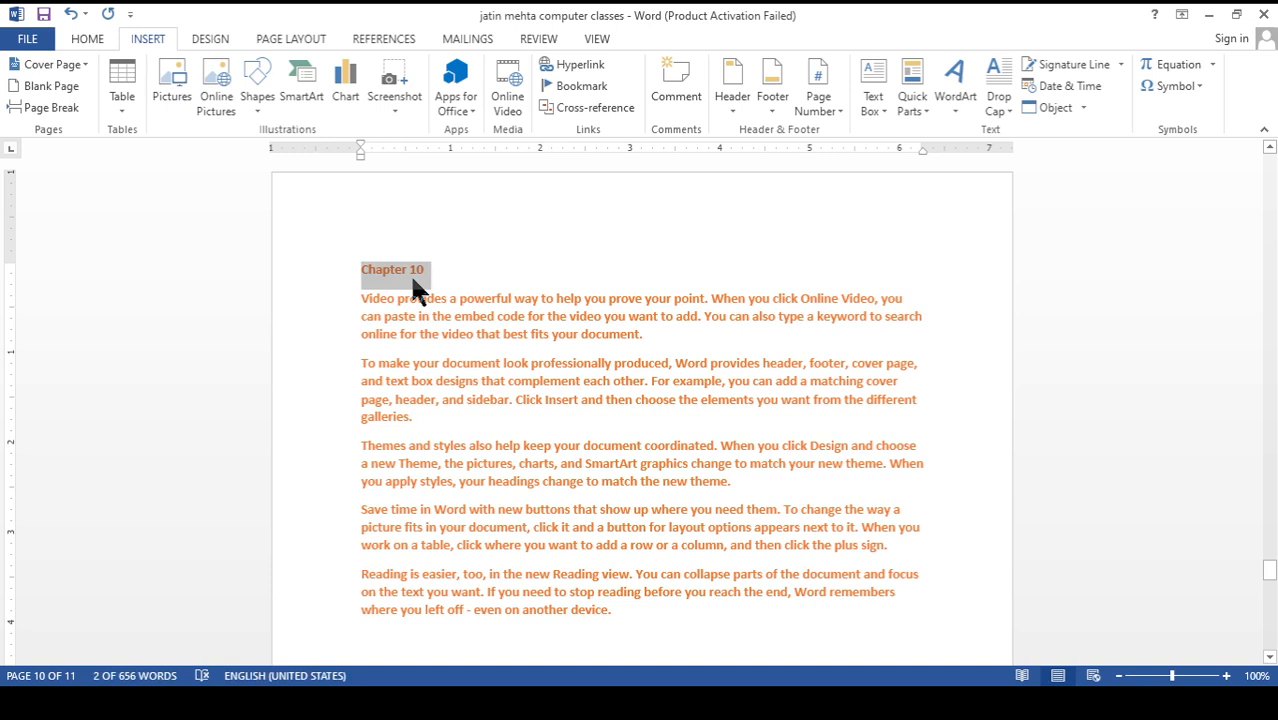
key("ctrl+k")
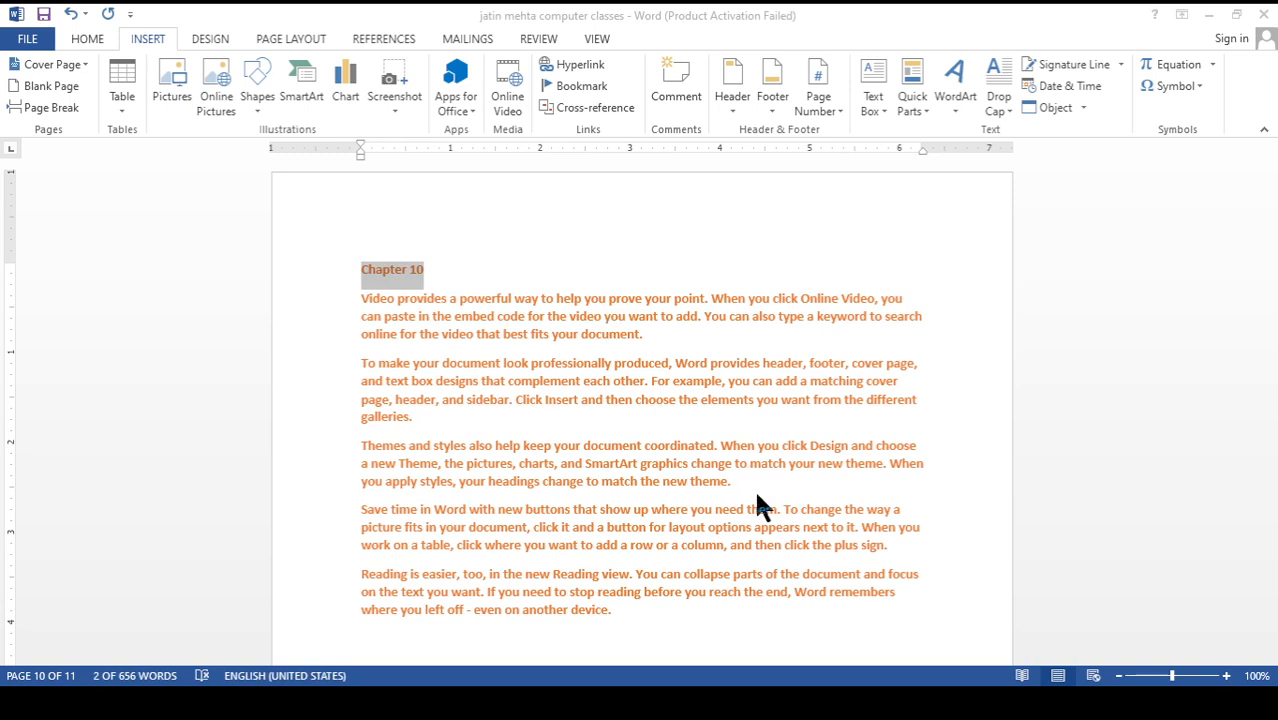
key("Return")
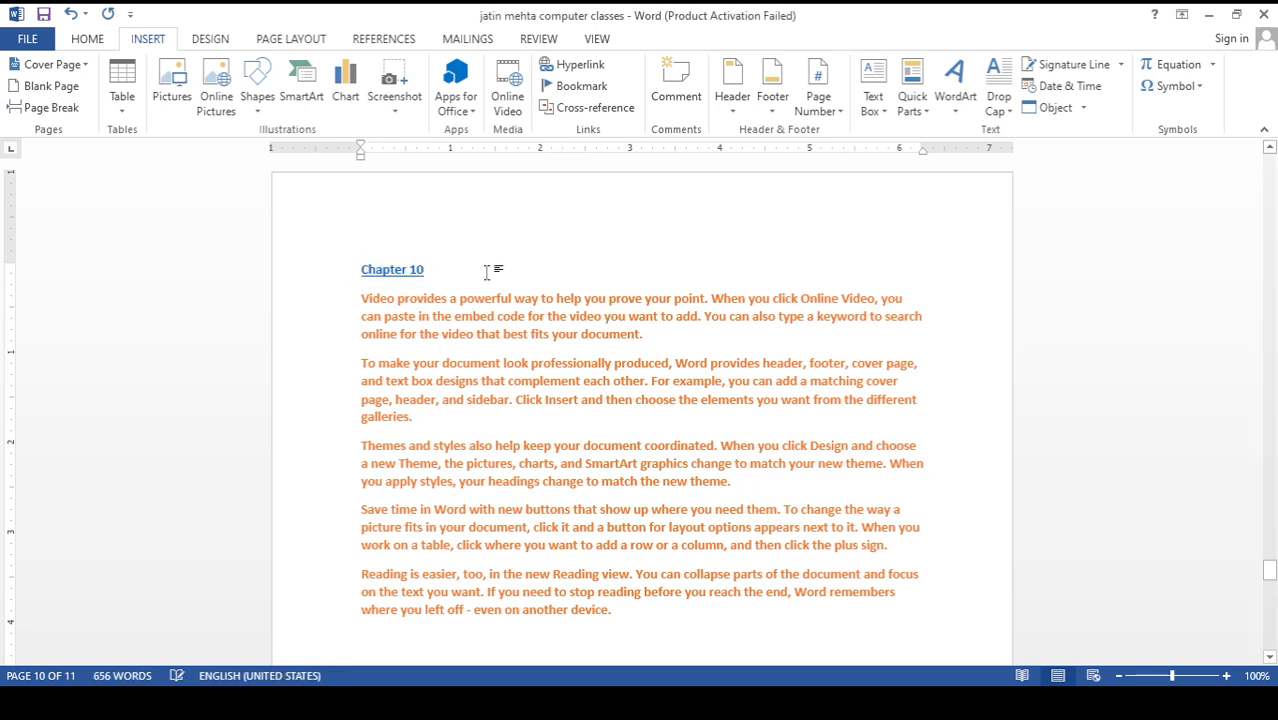
left_click(395, 278, "ctrl")
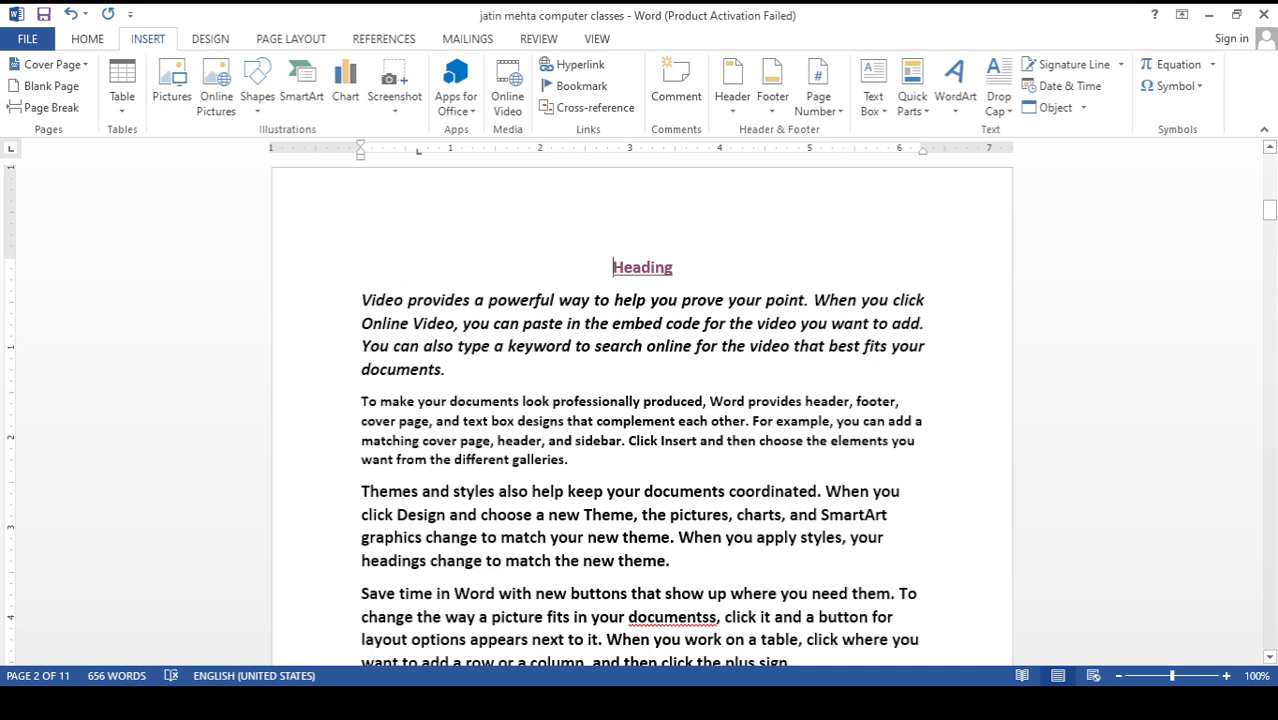
Select the page-two heading and switch it repeatedly between left, right and centre alignment
left_click_drag(678, 270, 613, 270)
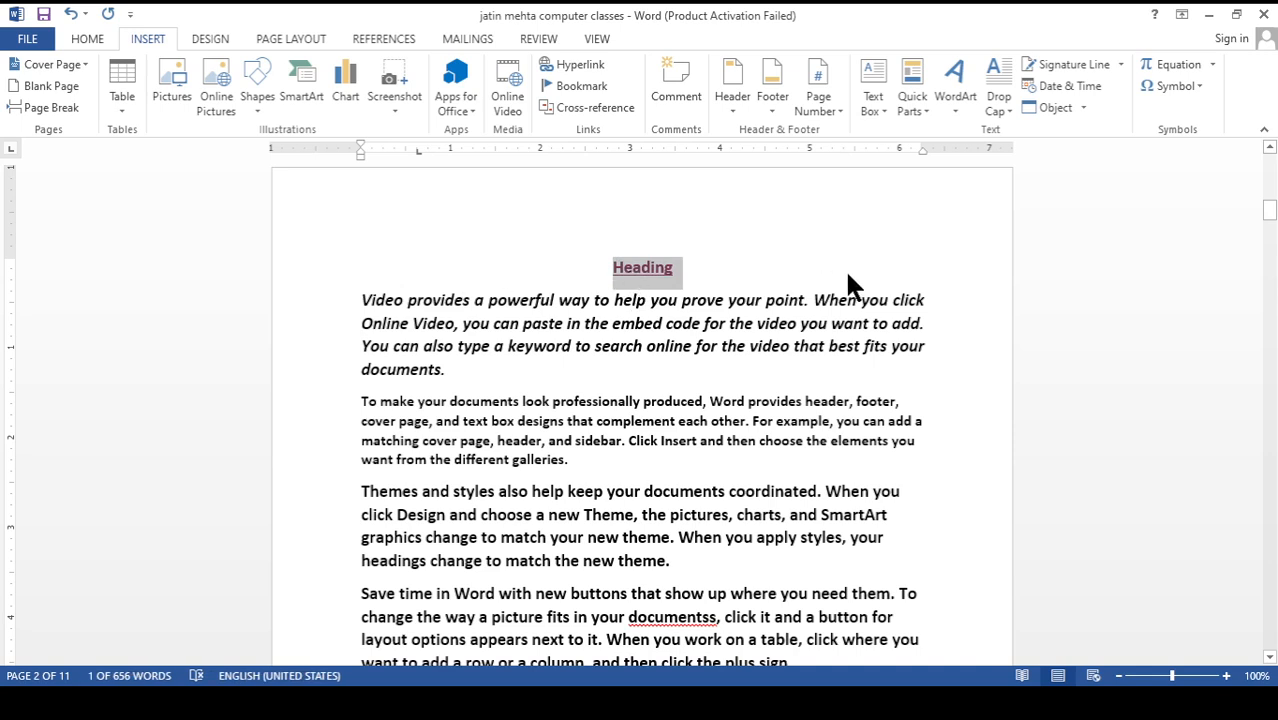
key("ctrl+l")
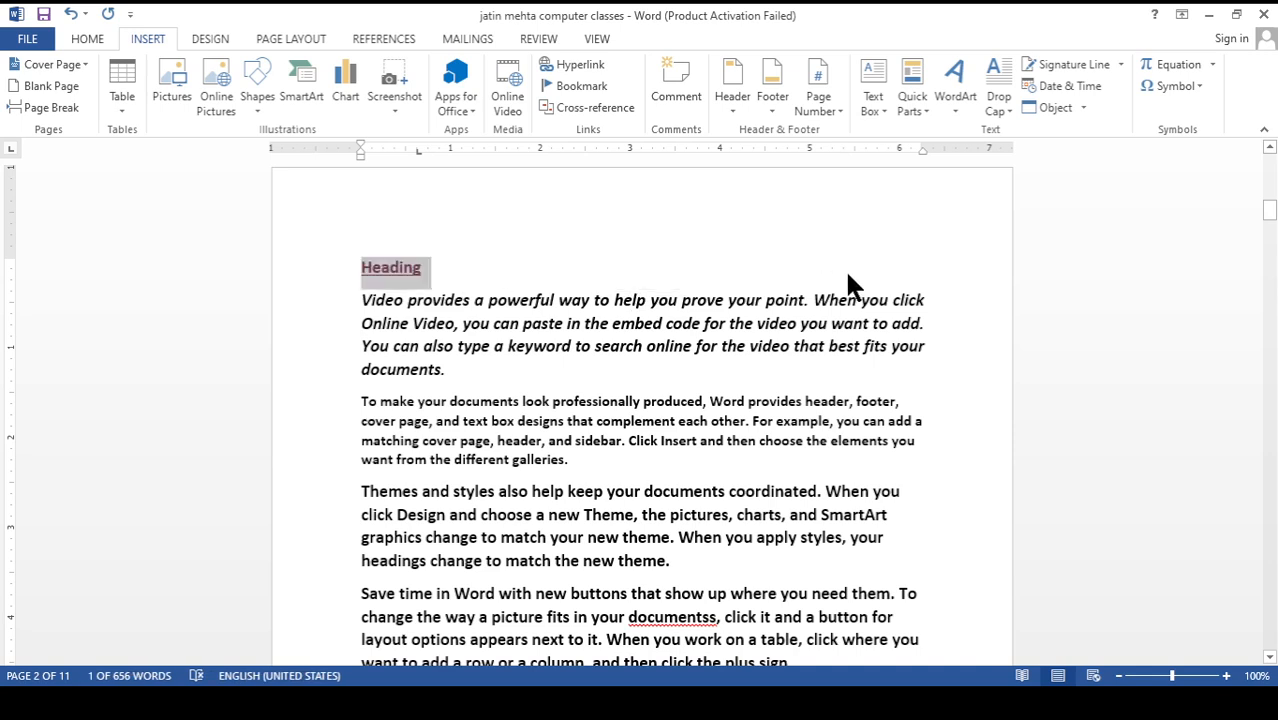
key("ctrl+r")
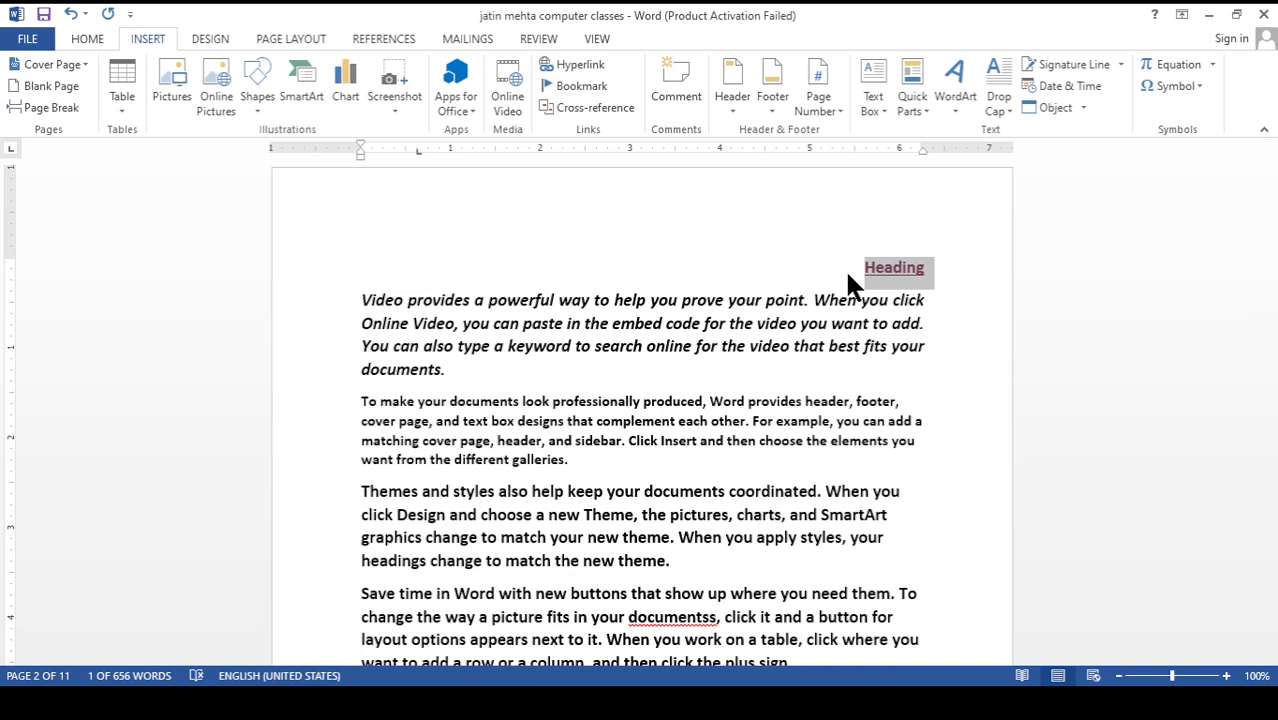
key("ctrl+e")
key("ctrl+l")
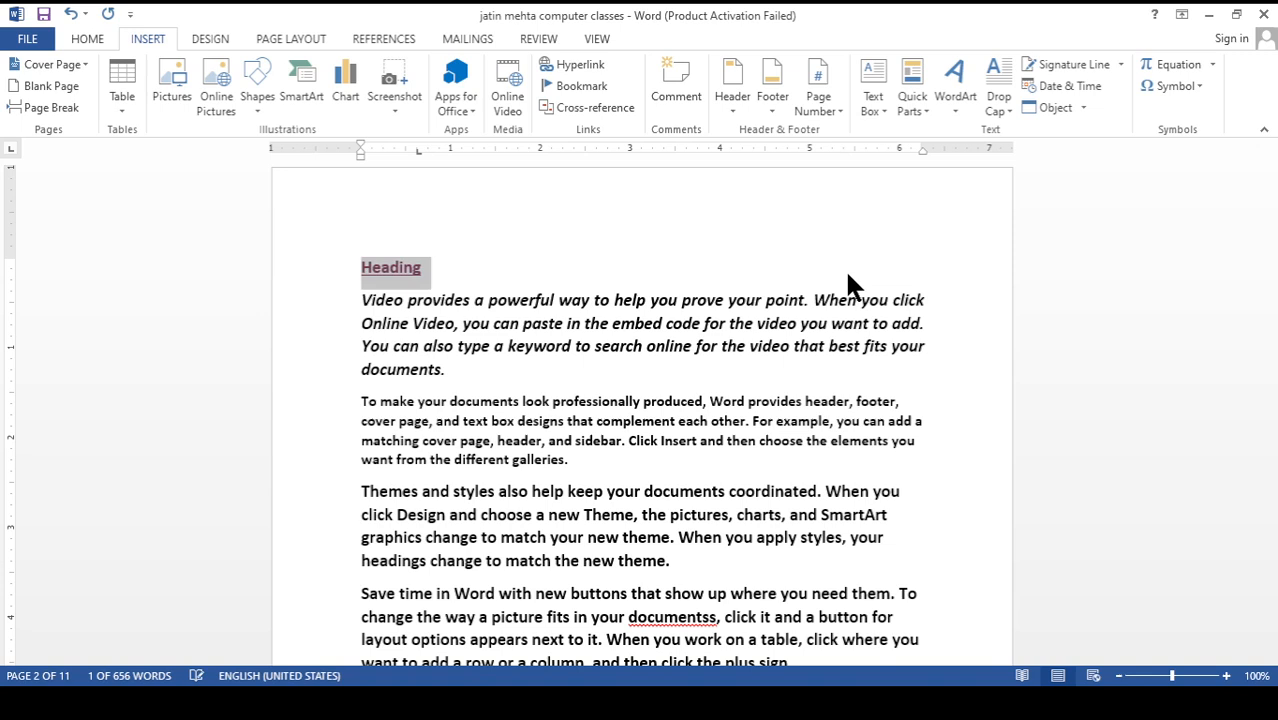
key("ctrl+r")
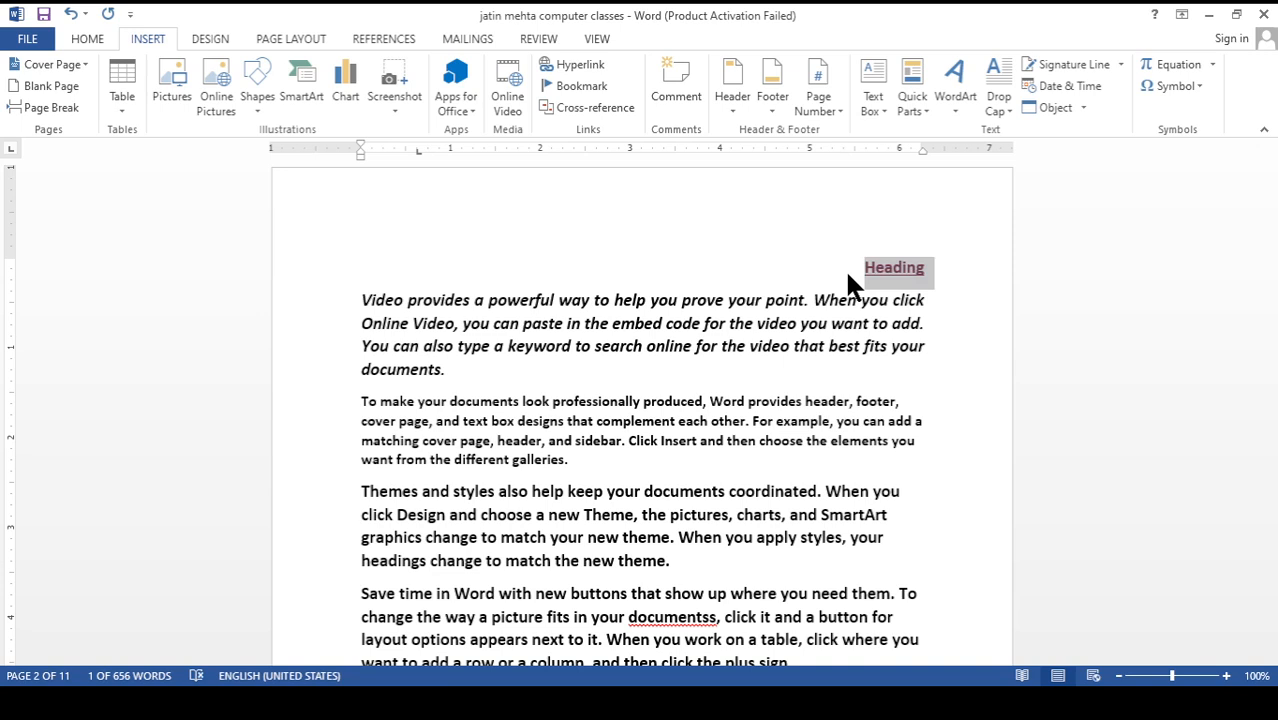
key("ctrl+l")
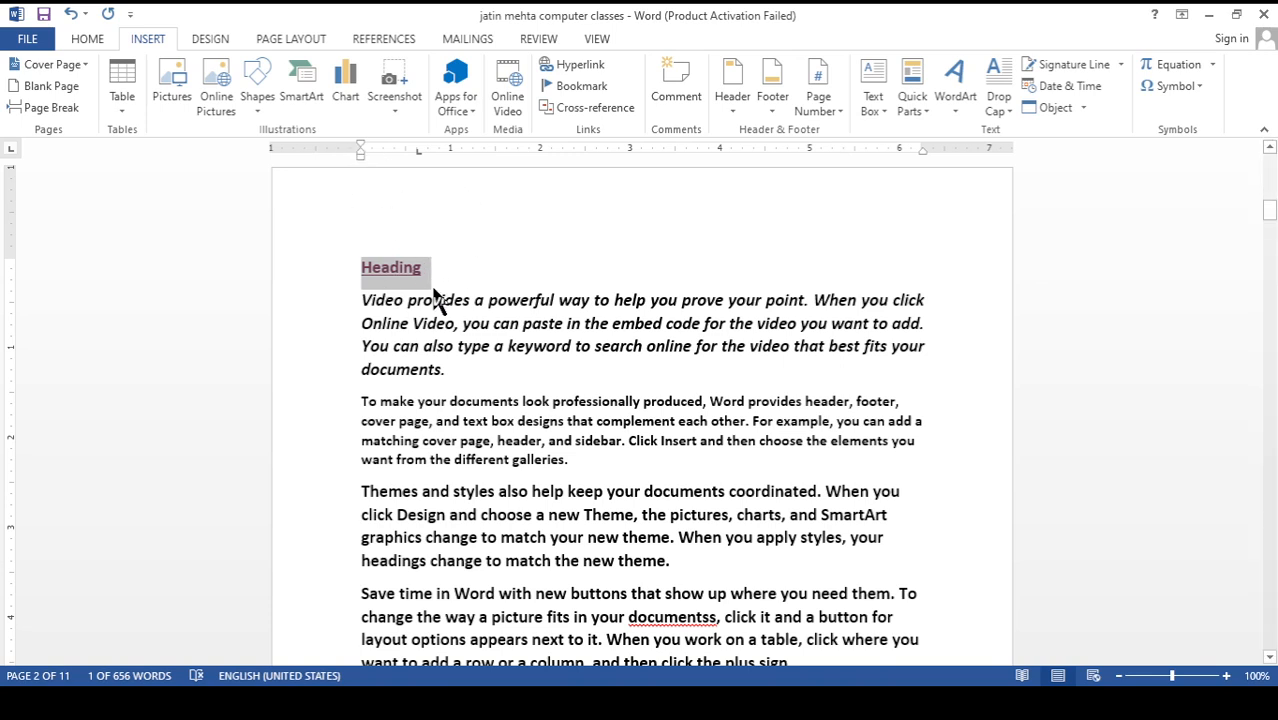
key("ctrl+e")
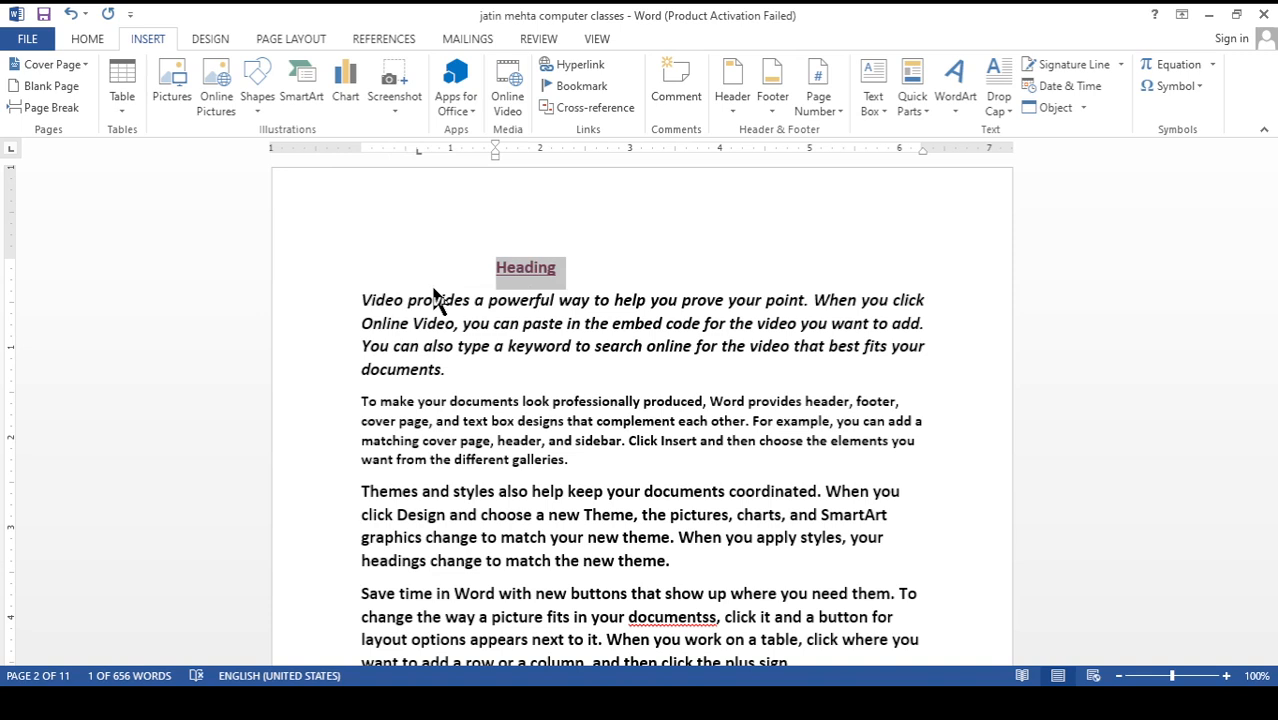
Increase the page-two heading's left indent stepwise to 3 inches, and clear its paragraph formatting
key("ctrl+m")
key("ctrl+m")
key("ctrl+m")
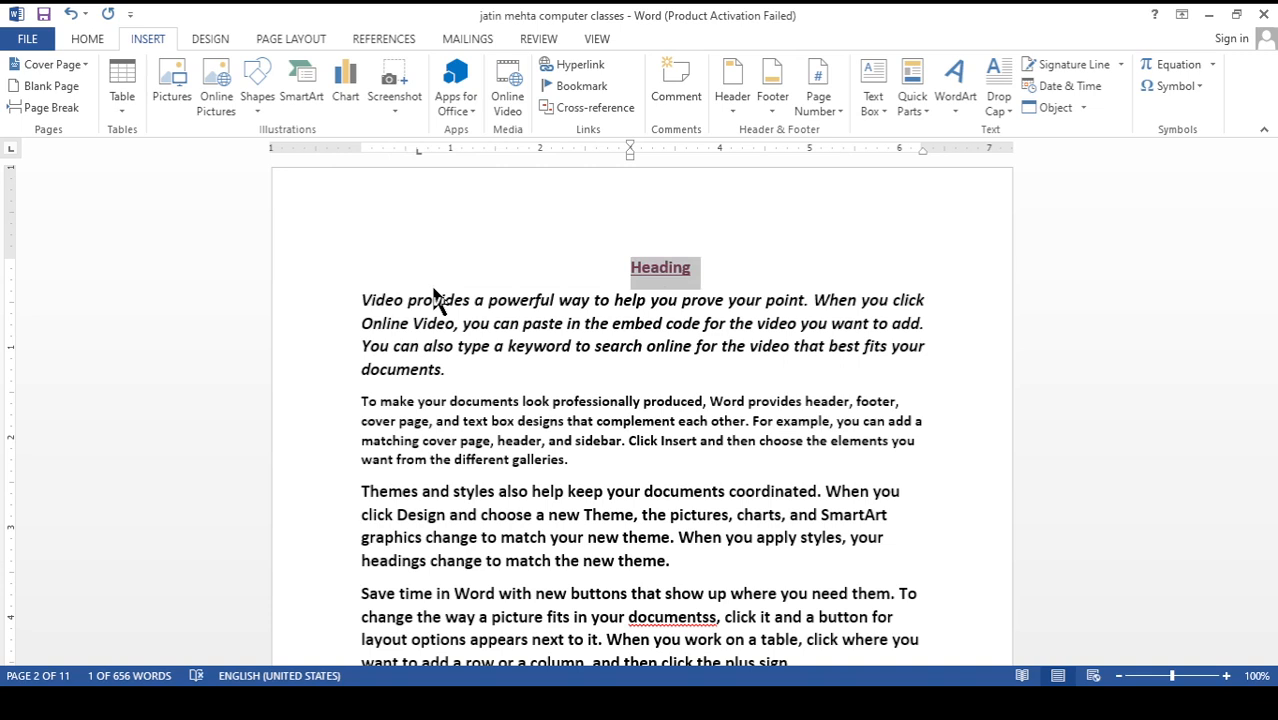
key("ctrl+q")
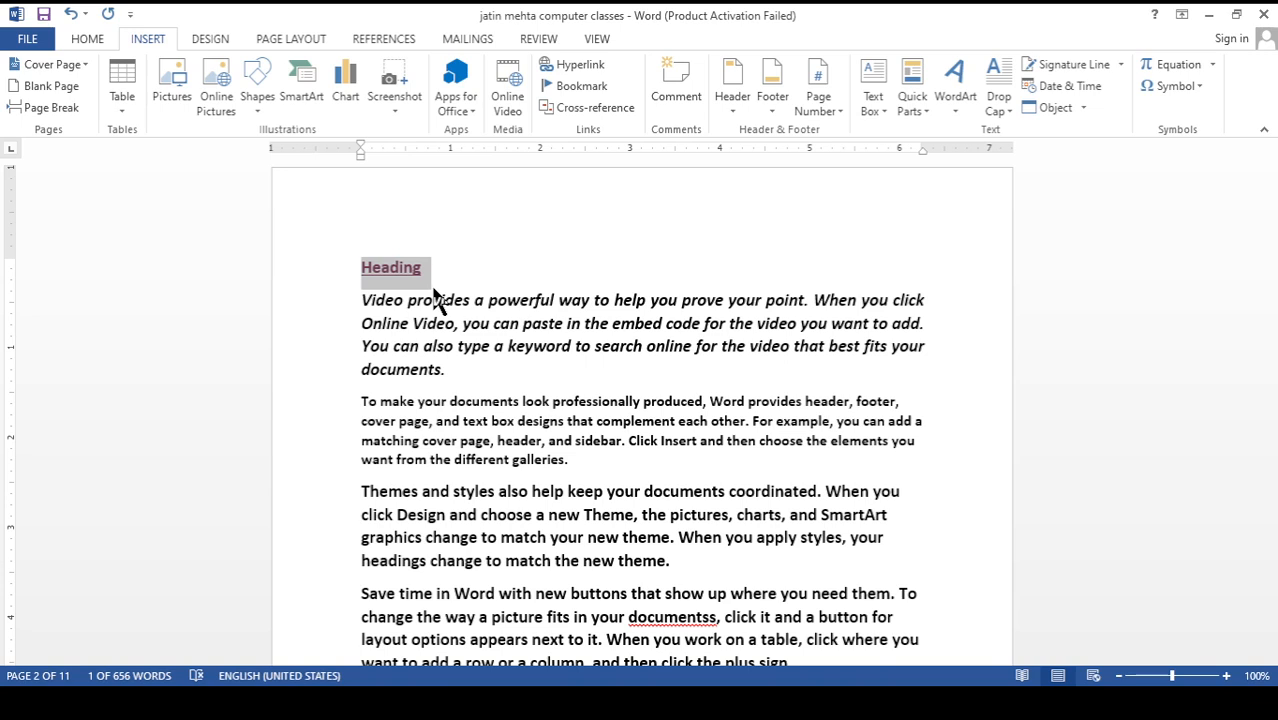
Show the document's file information and commands, and return to the document
left_click(28, 40)
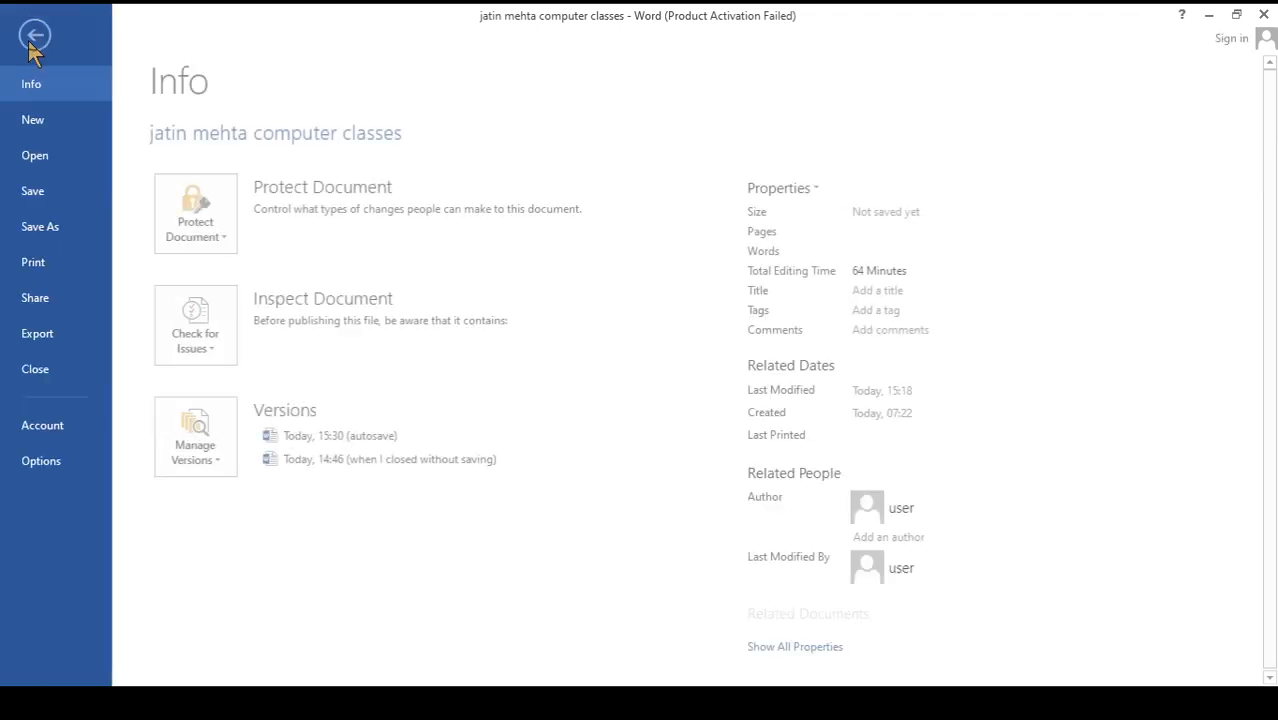
left_click(37, 35)
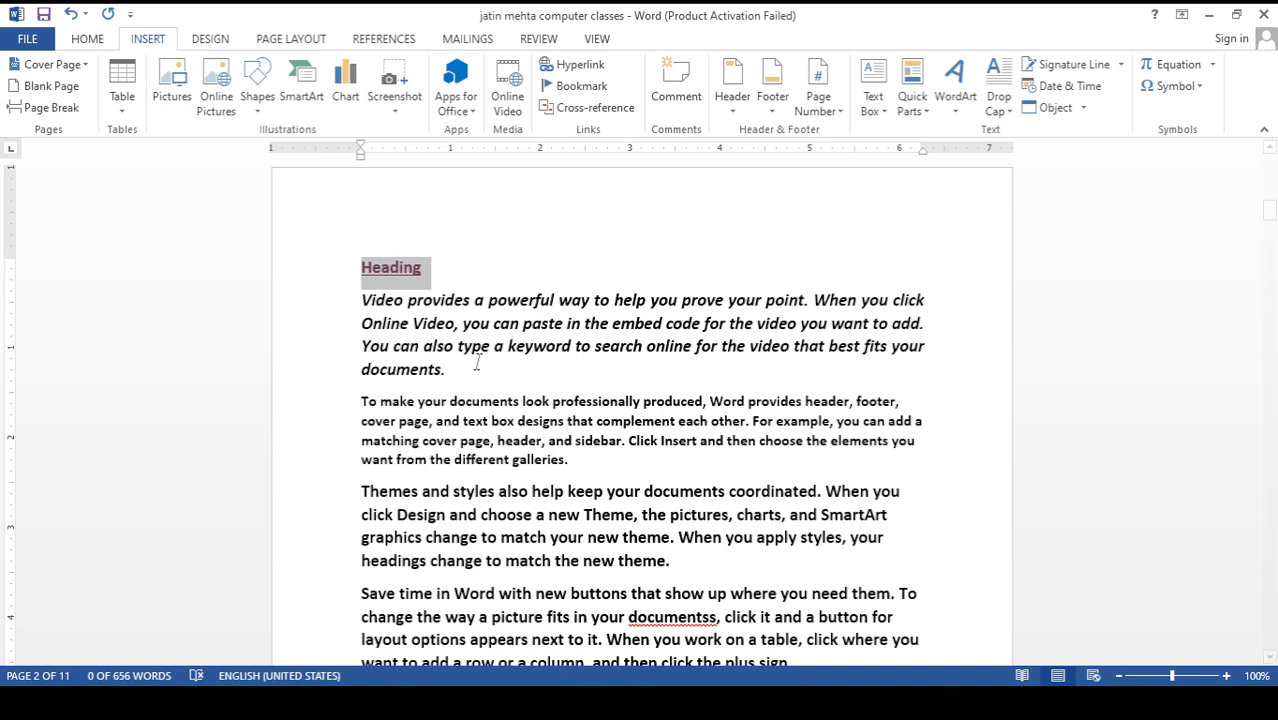
Indent the first line of the italic paragraph below the page-two heading with a tab
left_click(446, 294)
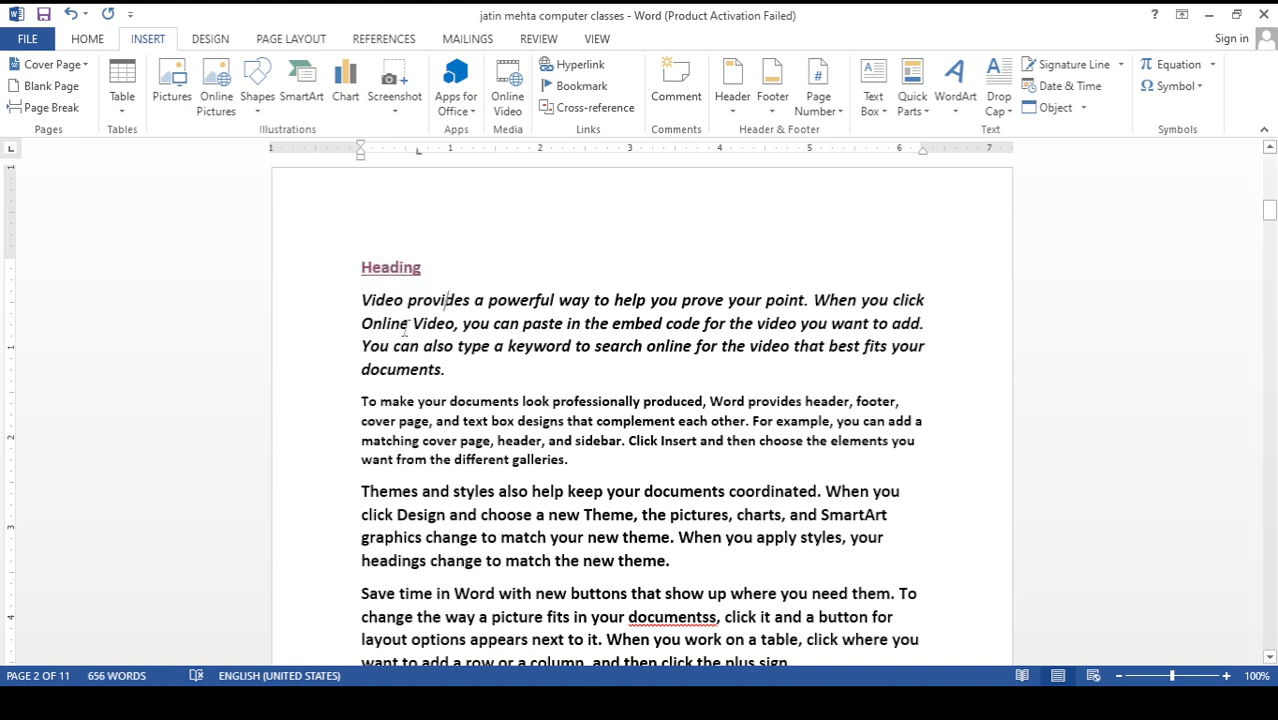
left_click_drag(359, 300, 458, 380)
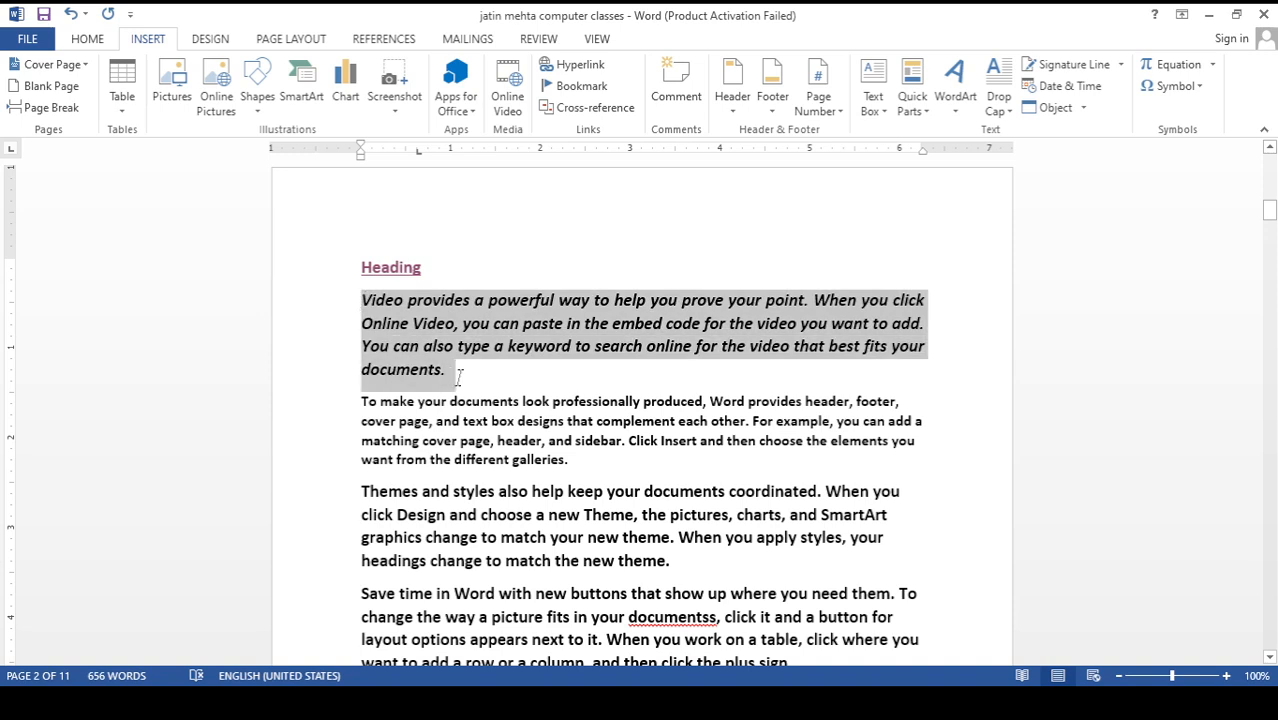
left_click(363, 302)
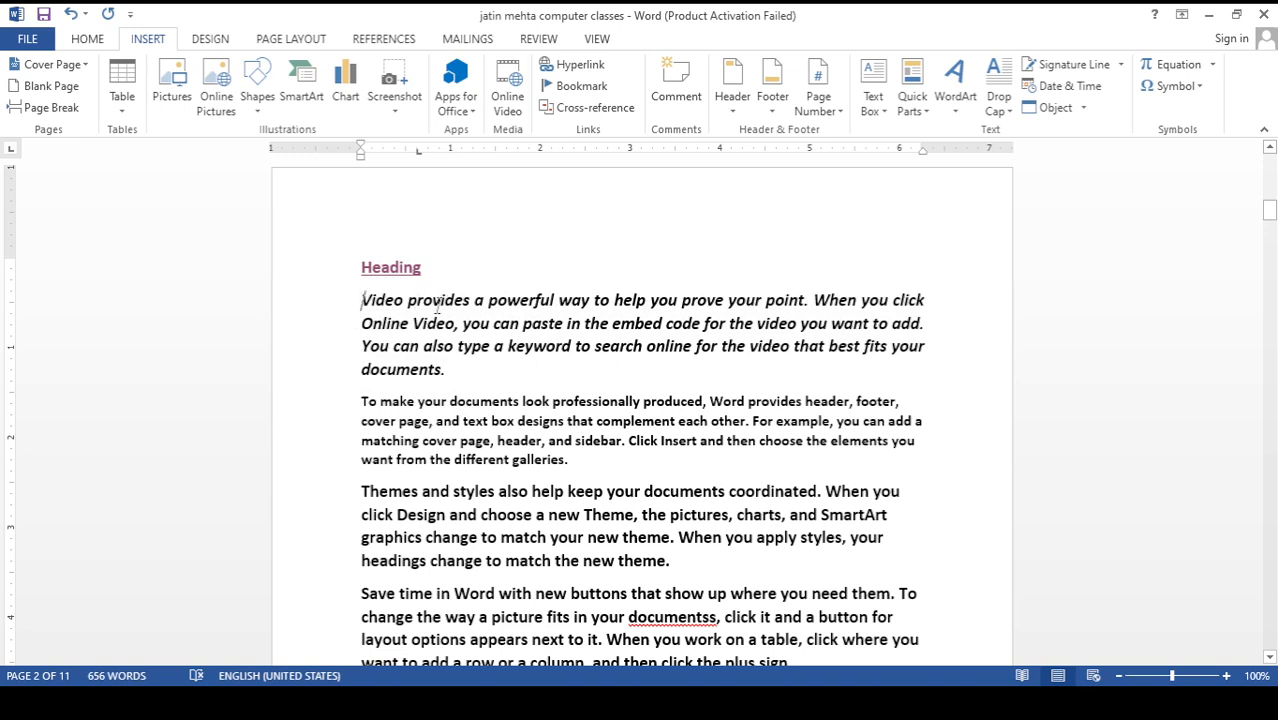
key("Tab")
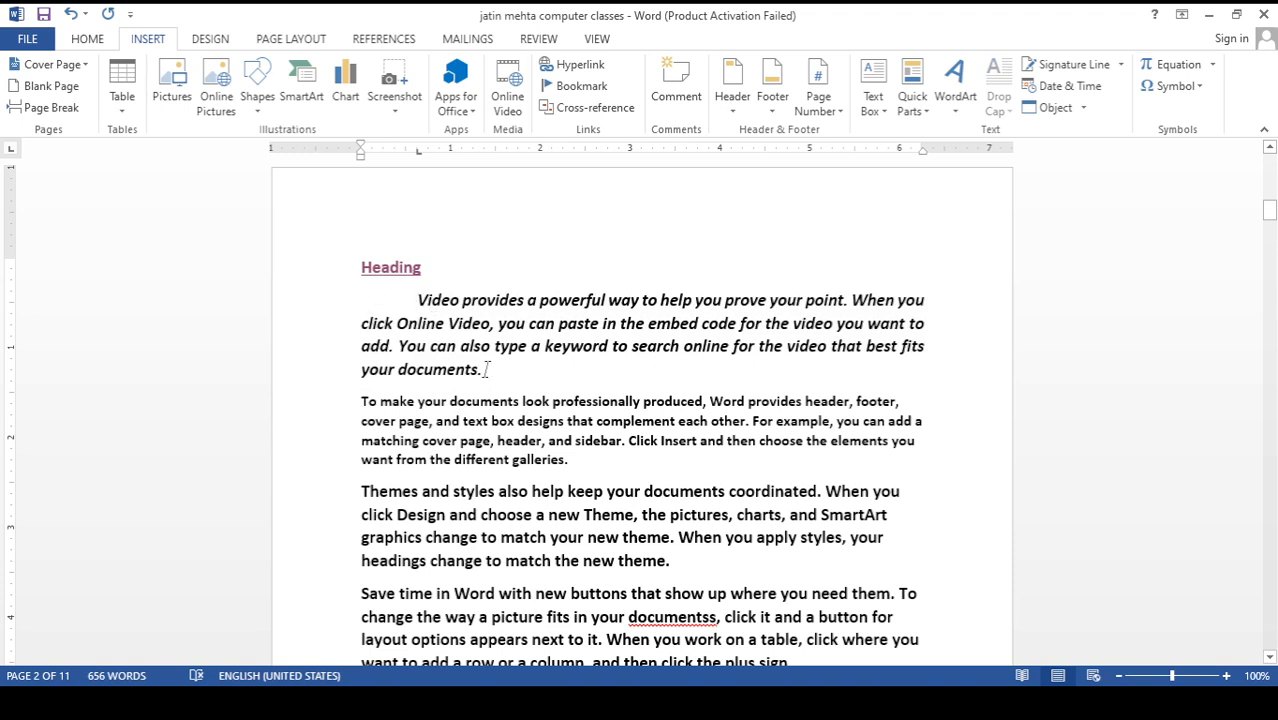
Remove the tab indent from the start of the italic paragraph on page two
left_click_drag(487, 369, 420, 300)
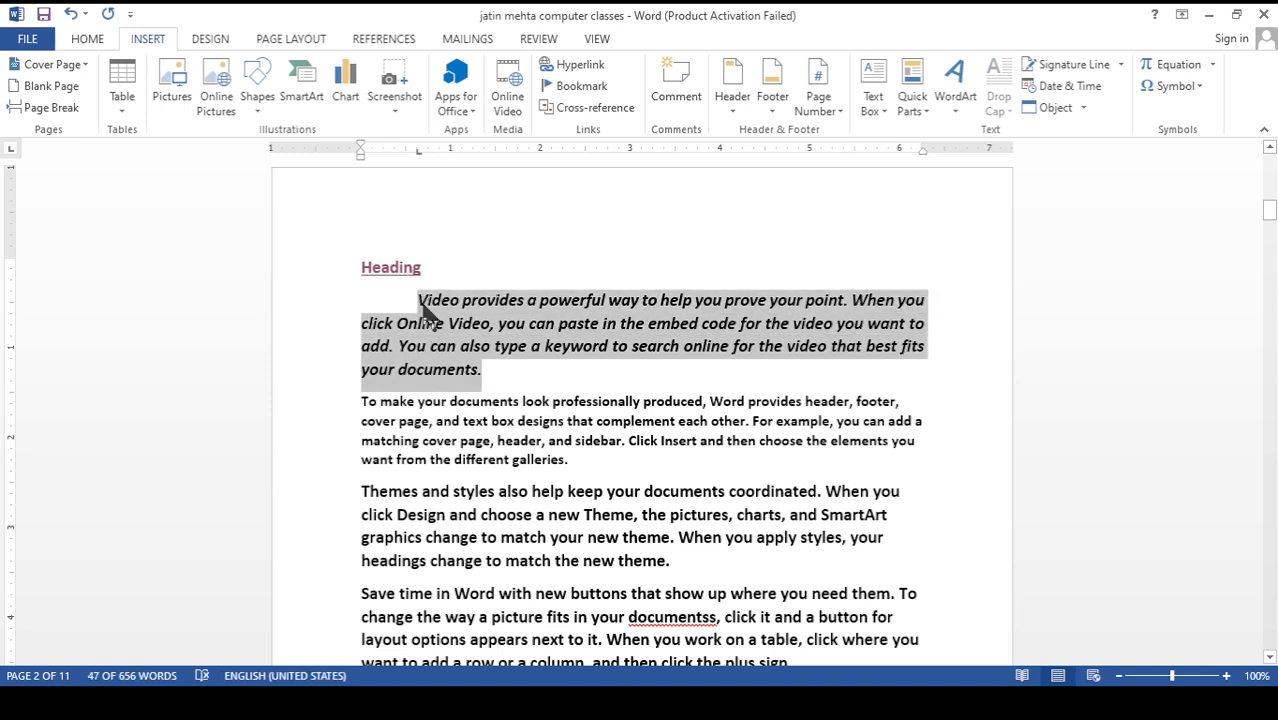
left_click(418, 300)
key("BackSpace")
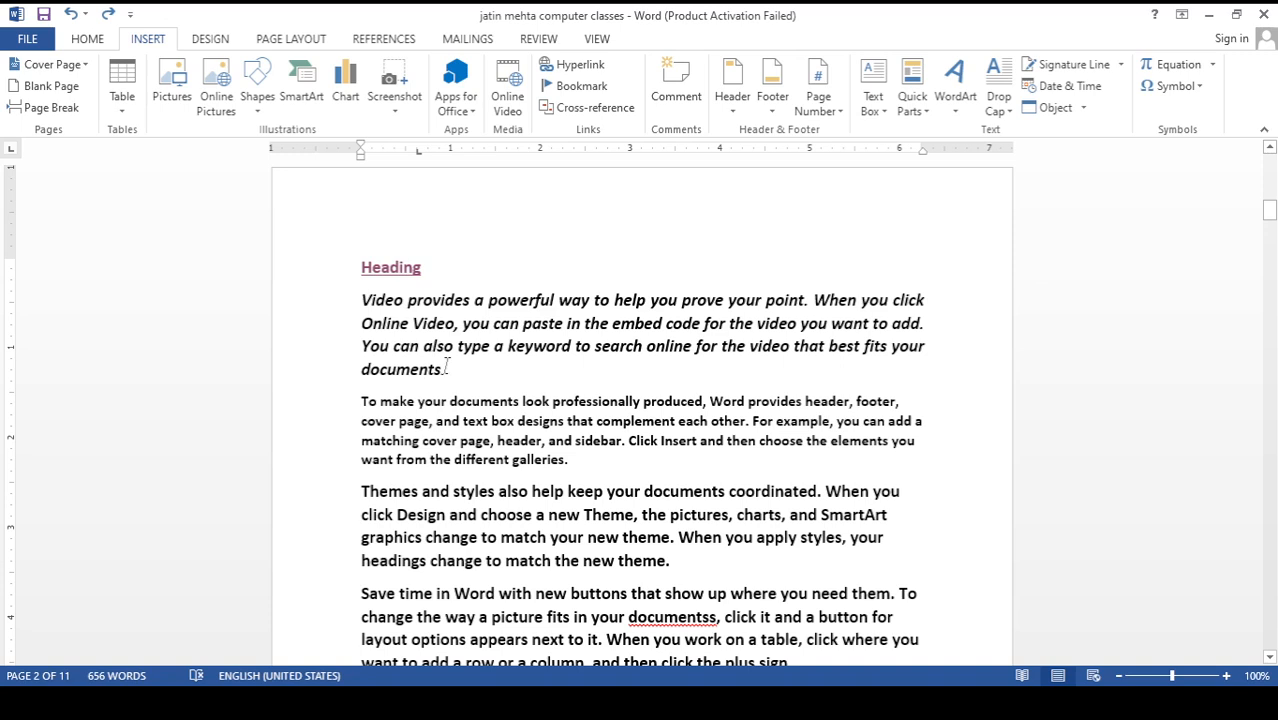
Apply a hanging indent to the italic paragraph below the page-two heading
left_click_drag(447, 369, 362, 302)
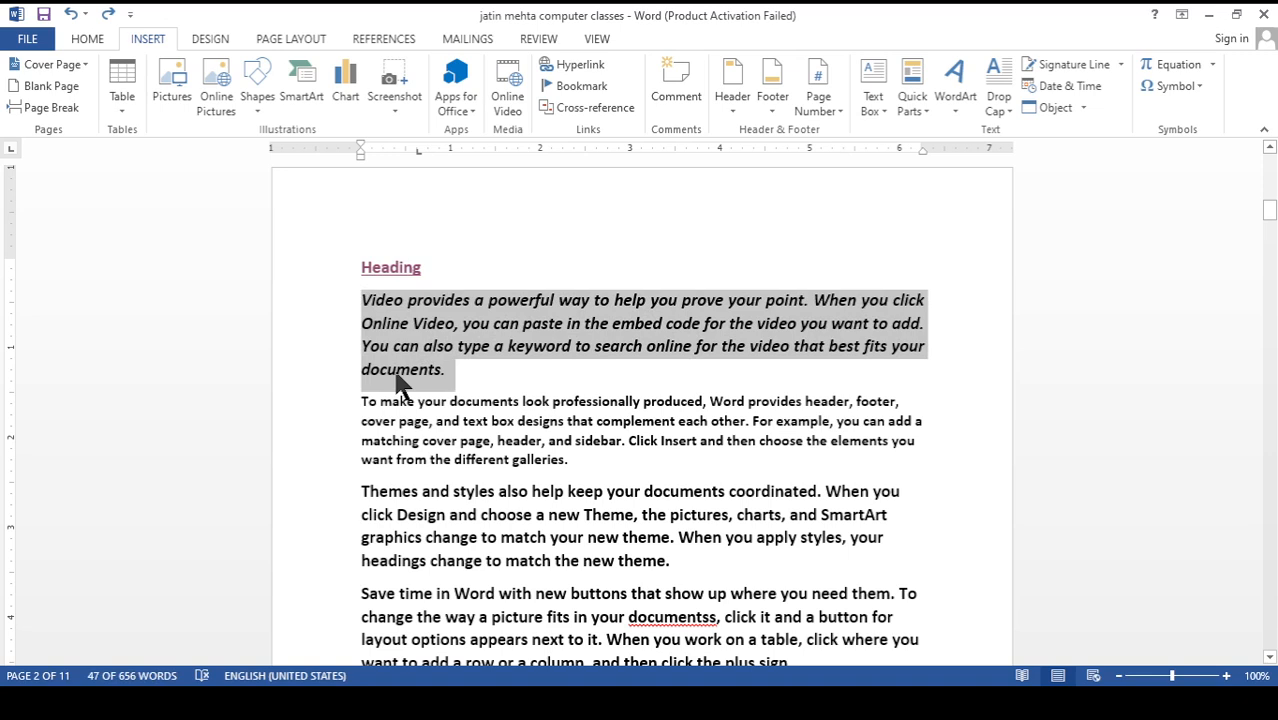
key("ctrl+t")
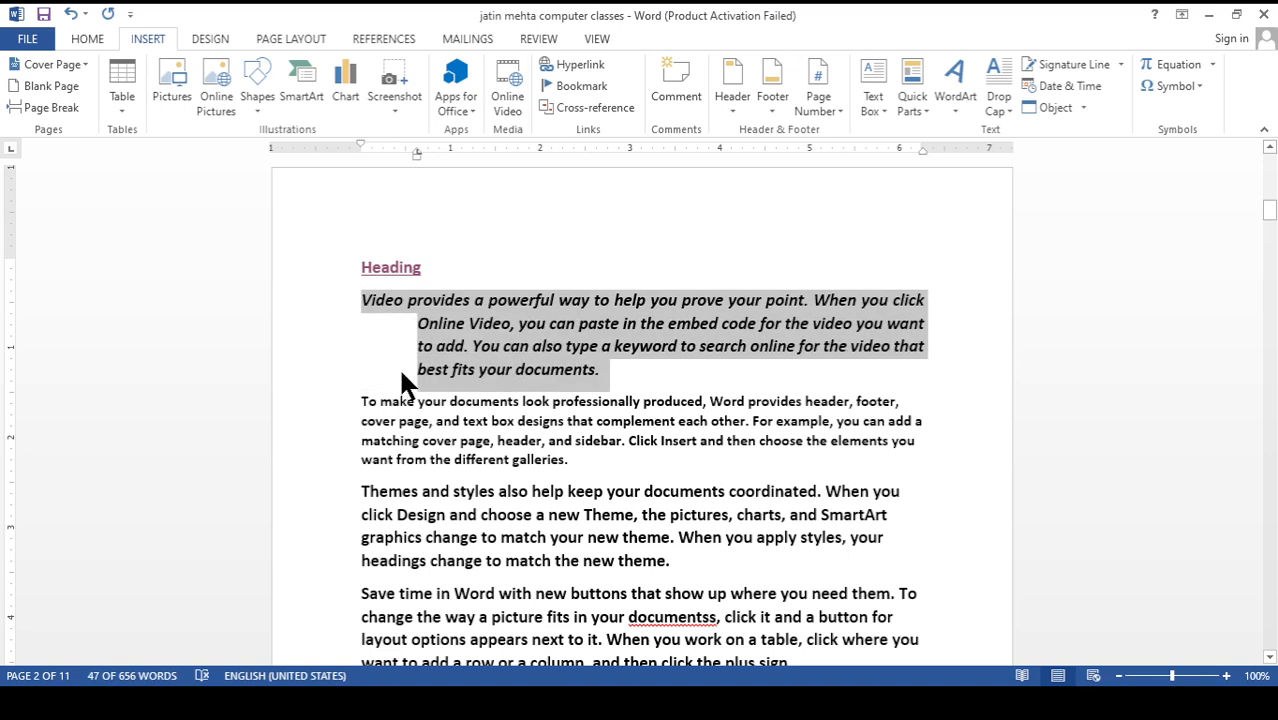
left_click(446, 366)
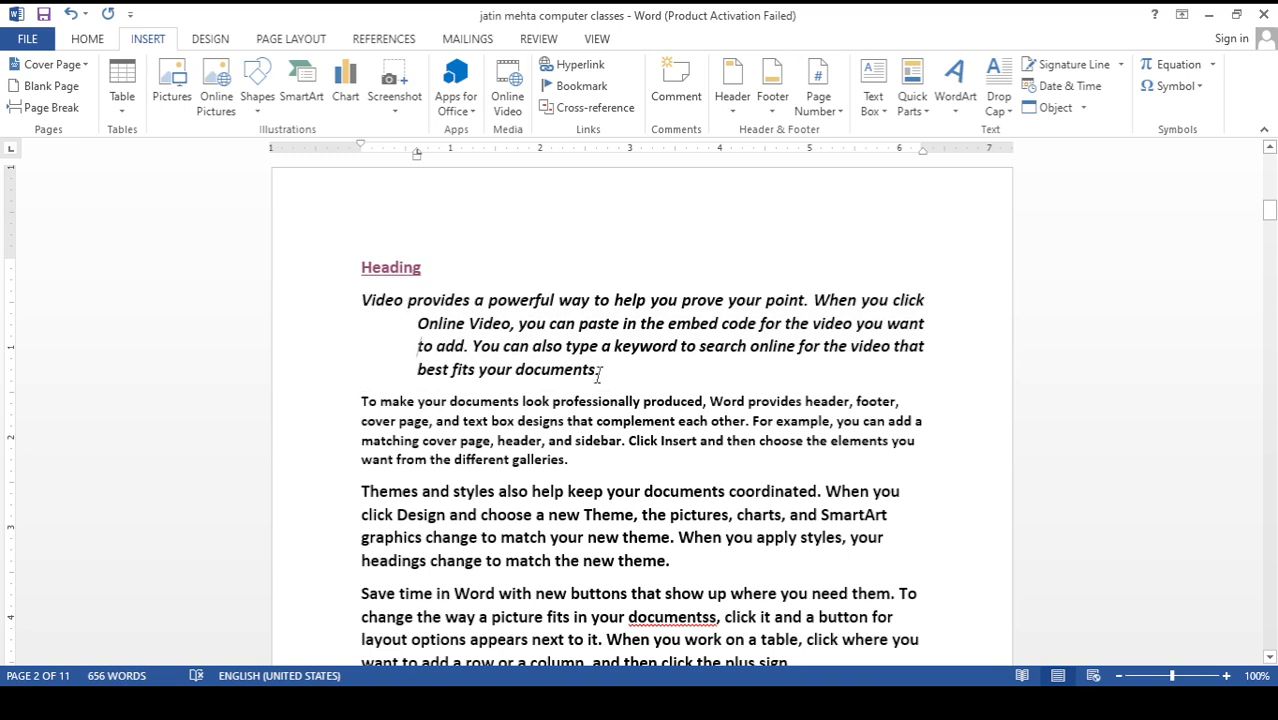
Underline all the text of the italic paragraph below the page-two heading
left_click_drag(603, 370, 375, 315)
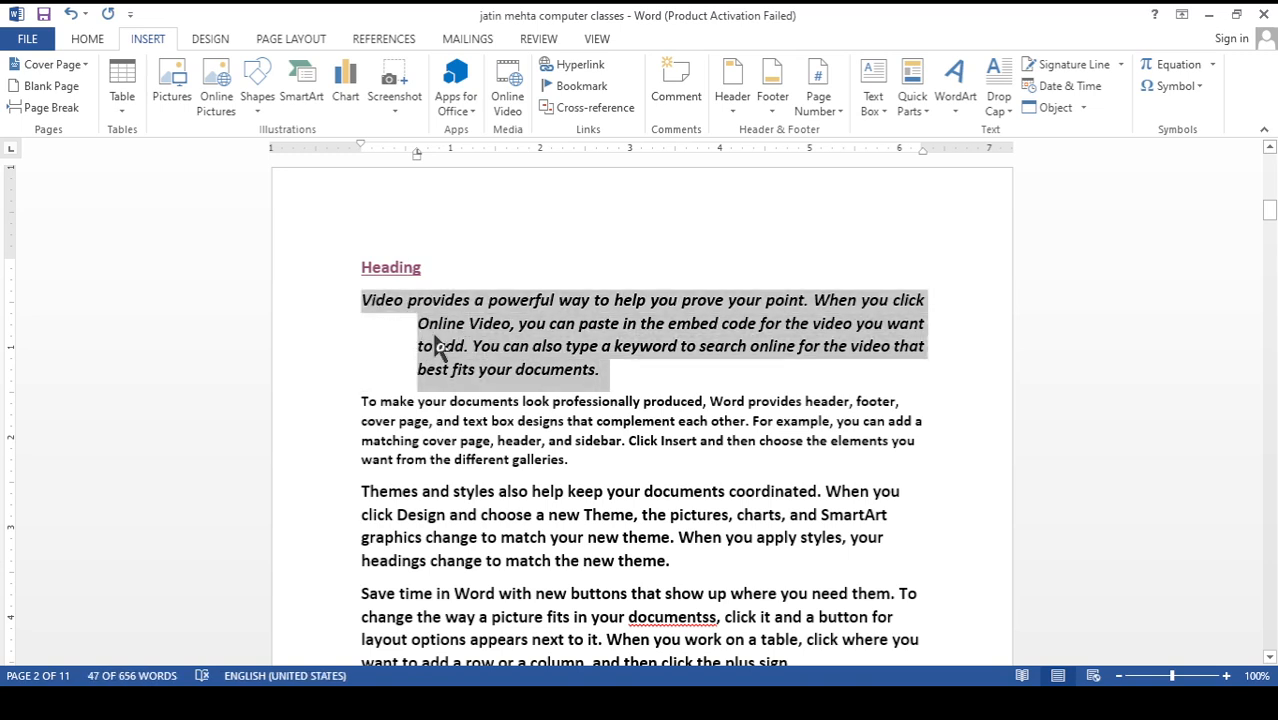
left_click(87, 40)
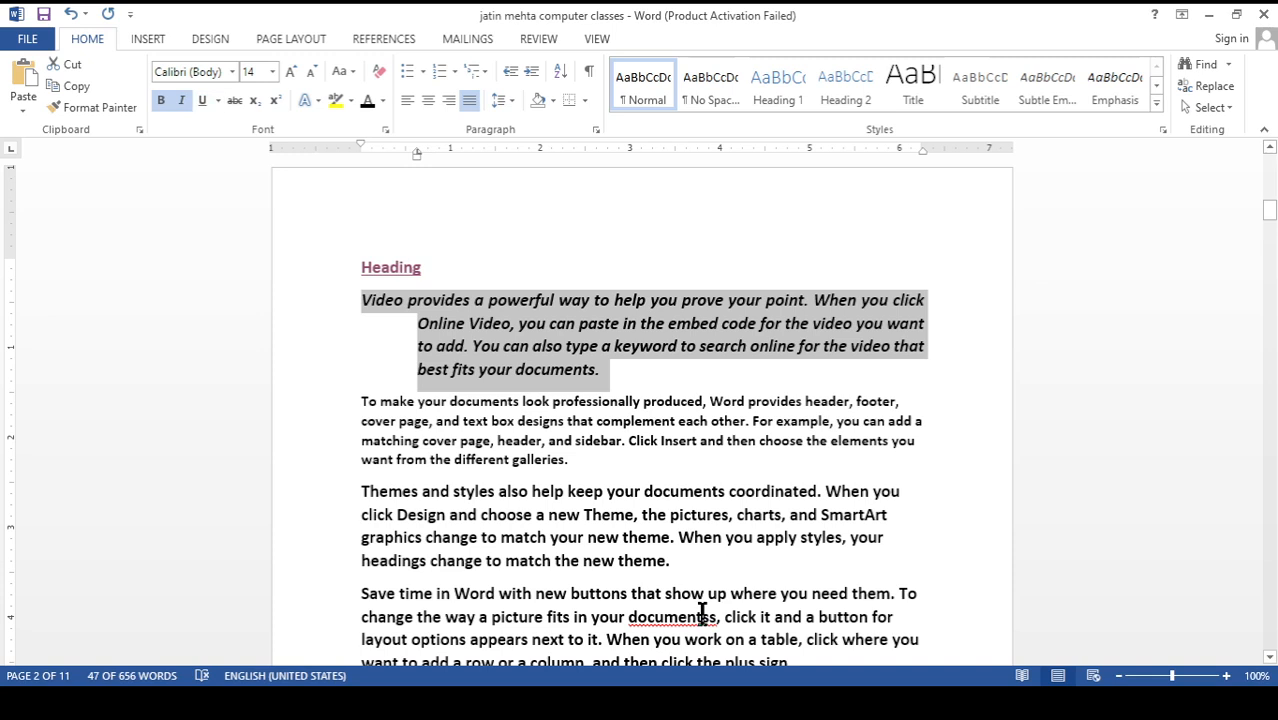
key("ctrl+u")
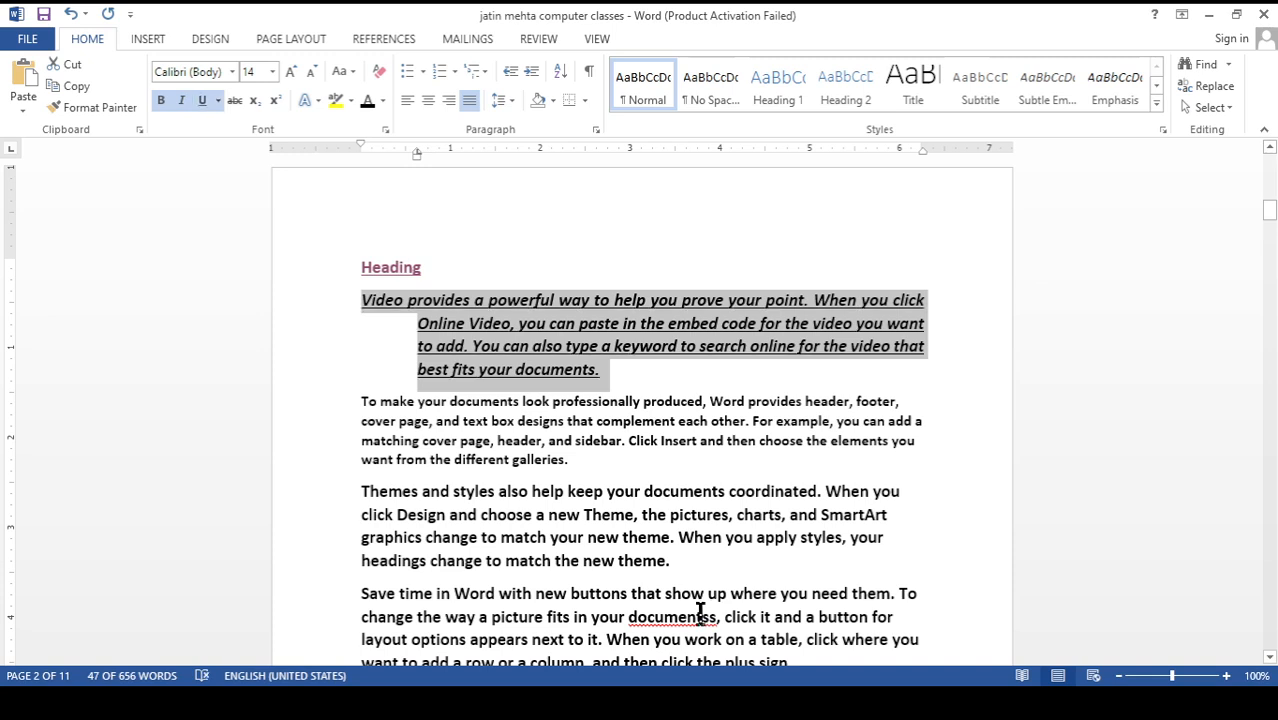
left_click(507, 466)
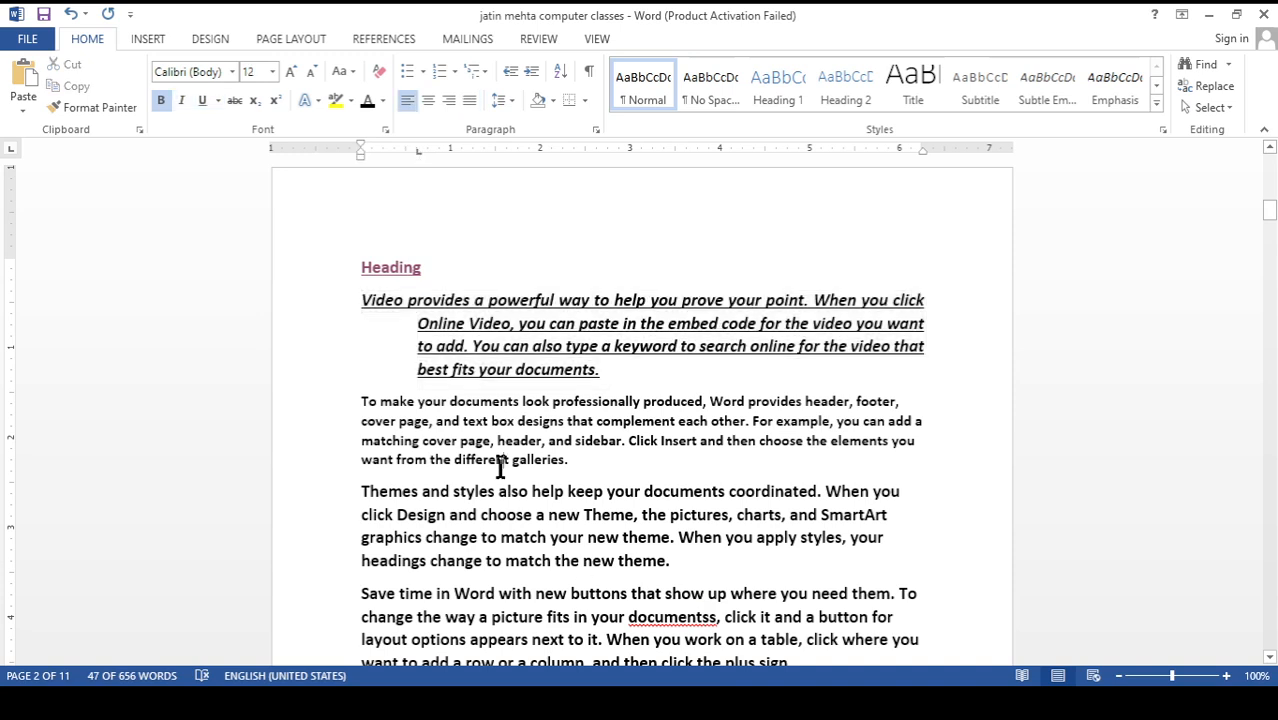
scroll(483, 390, "down", 3)
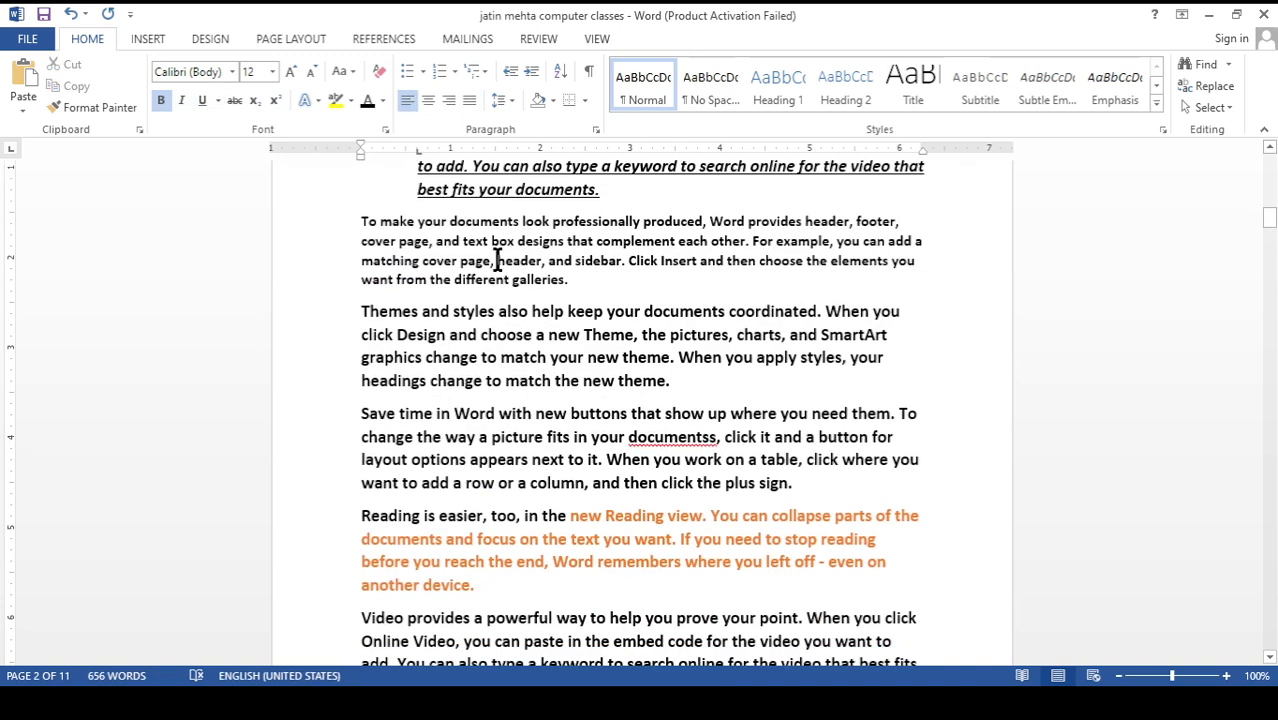
scroll(450, 390, "down", 3)
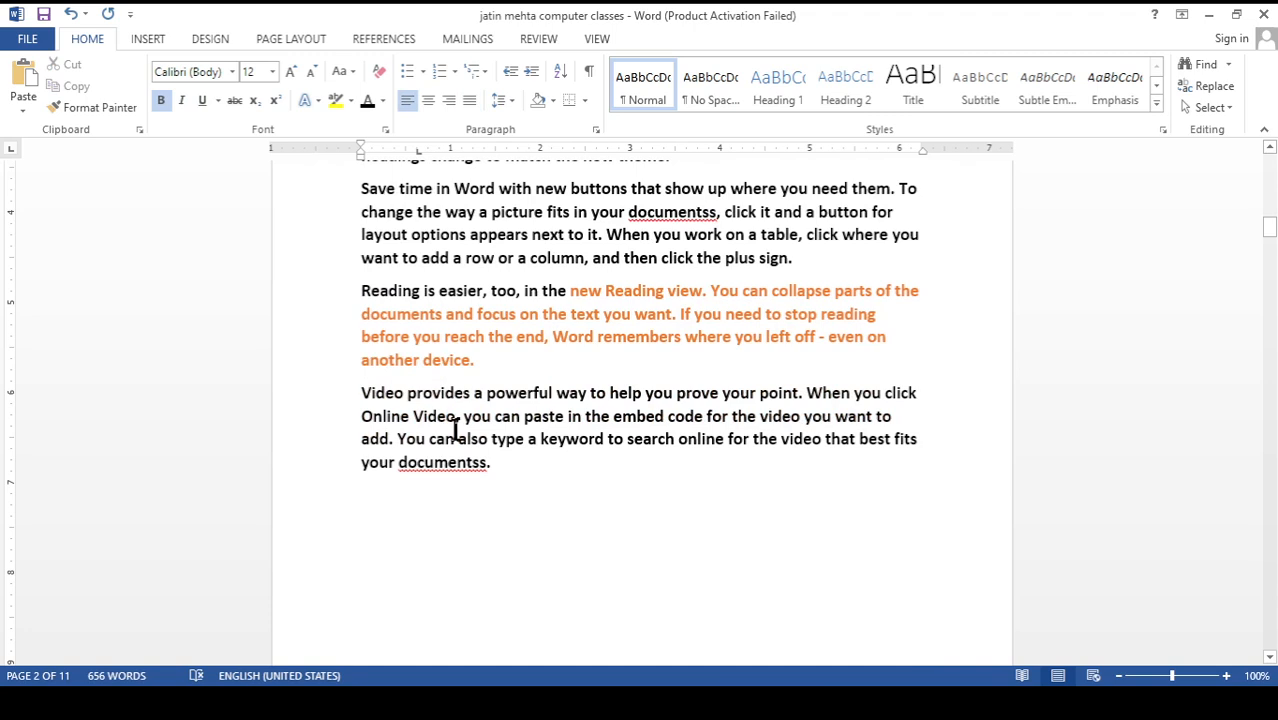
scroll(454, 428, "up", 5)
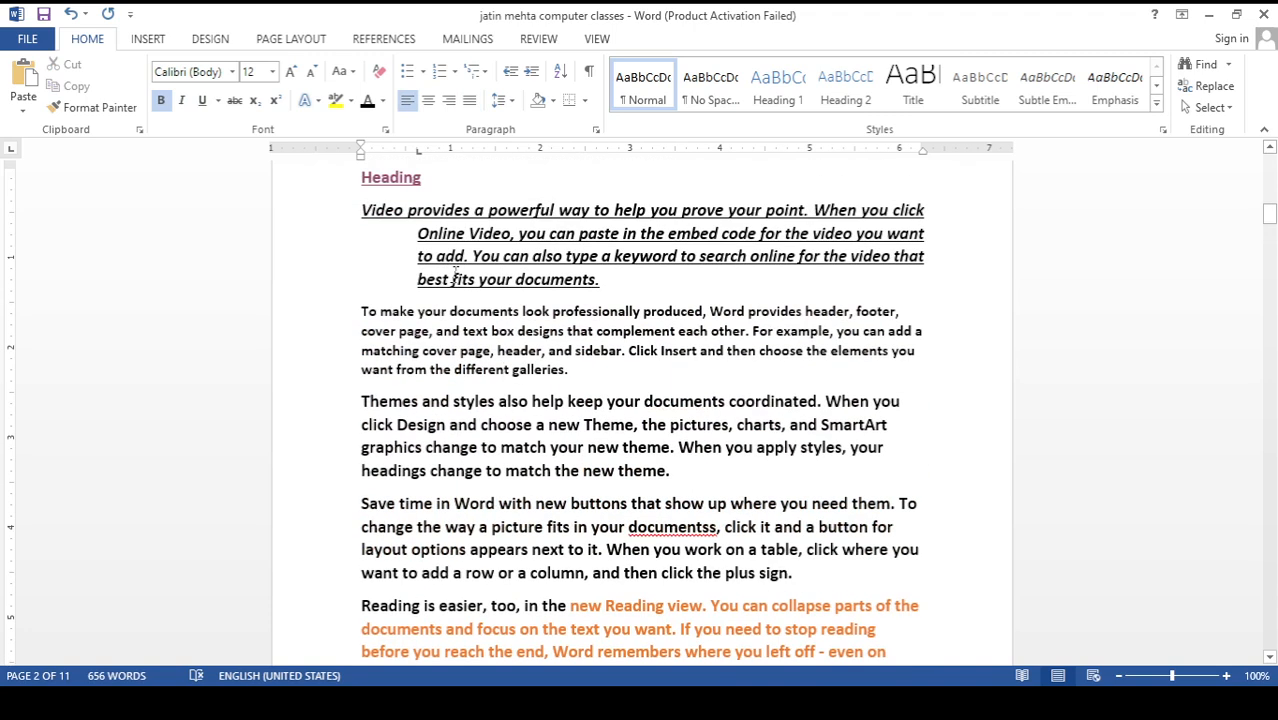
scroll(445, 354, "down", 4)
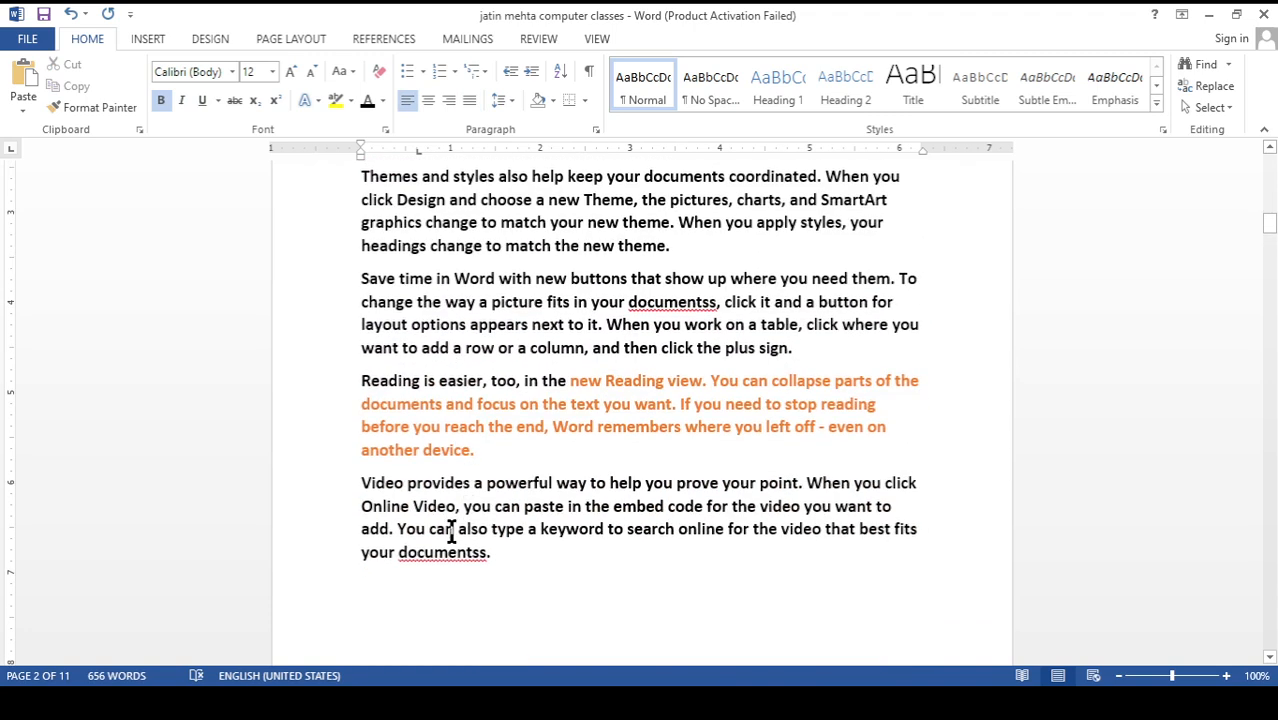
scroll(452, 530, "up", 5)
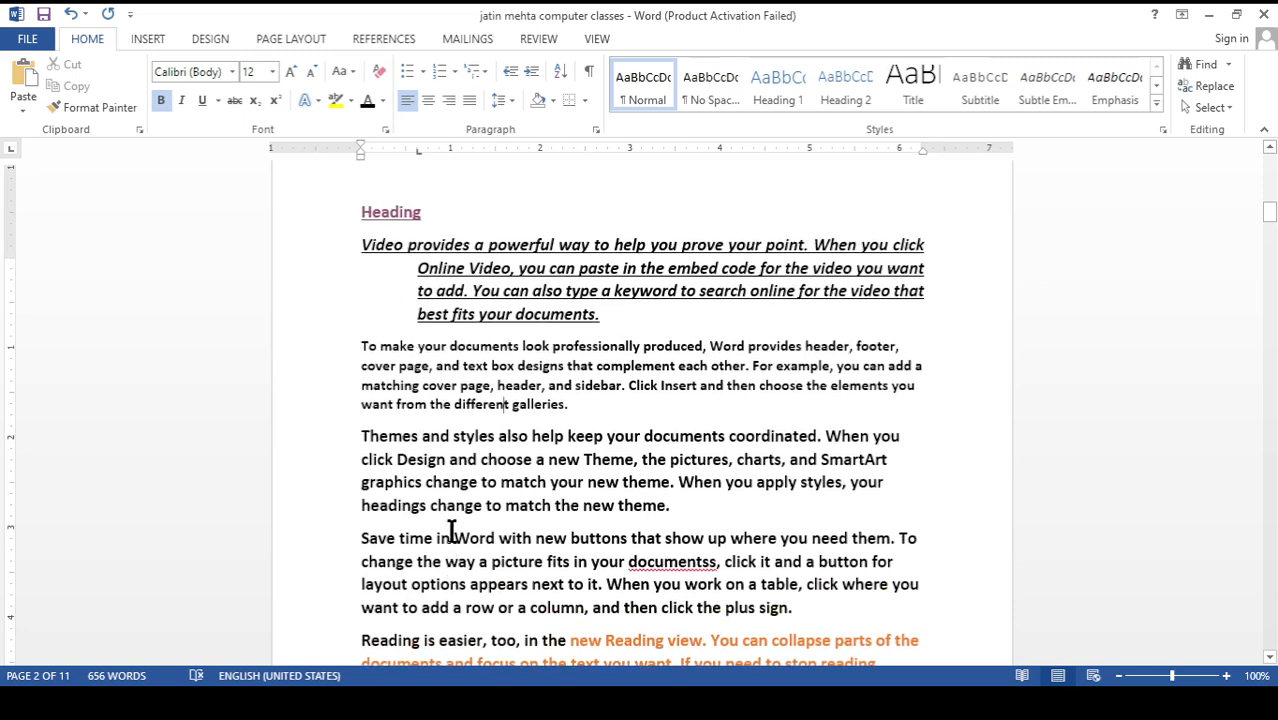
left_click(452, 461)
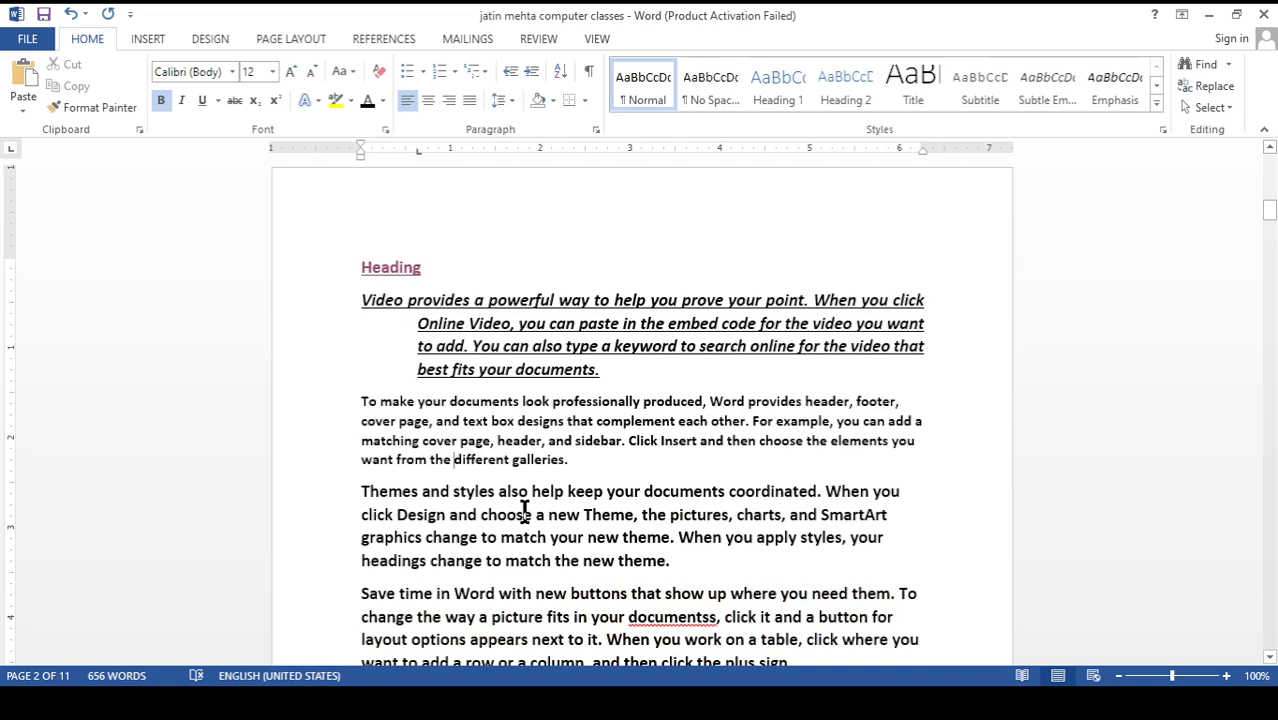
Close the current document and create a new blank document
key("ctrl+d")
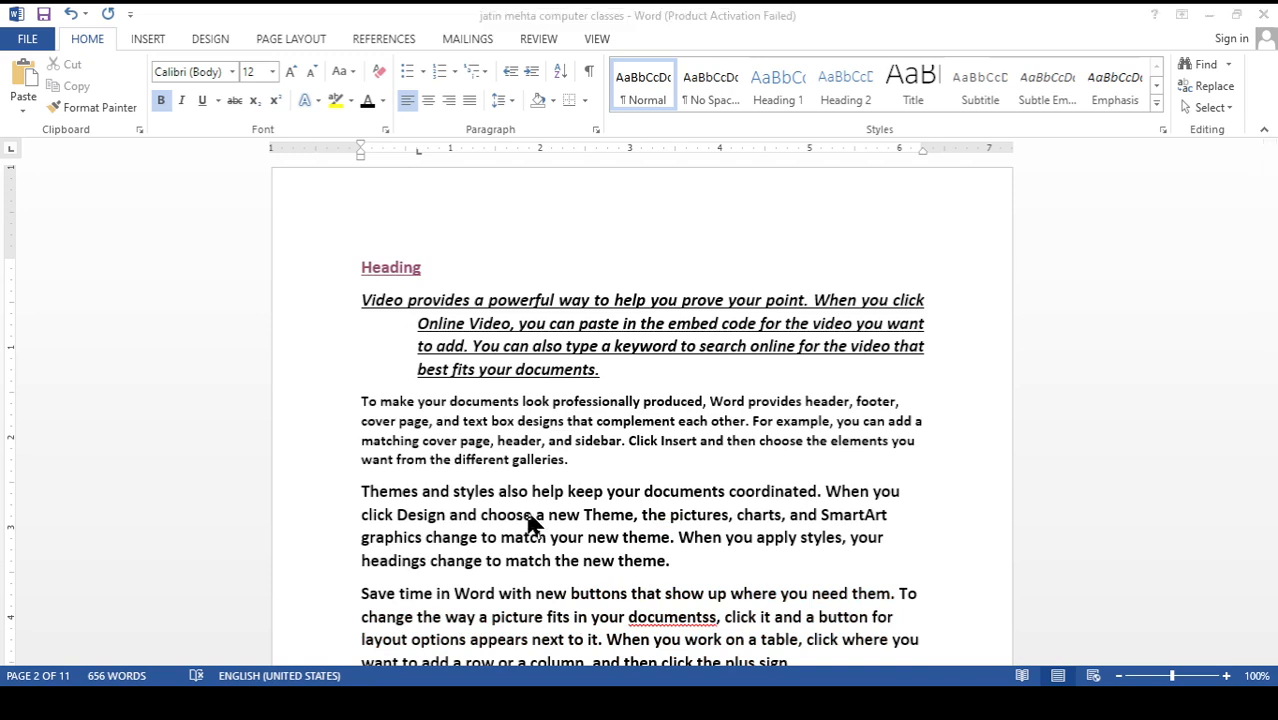
left_click(631, 391)
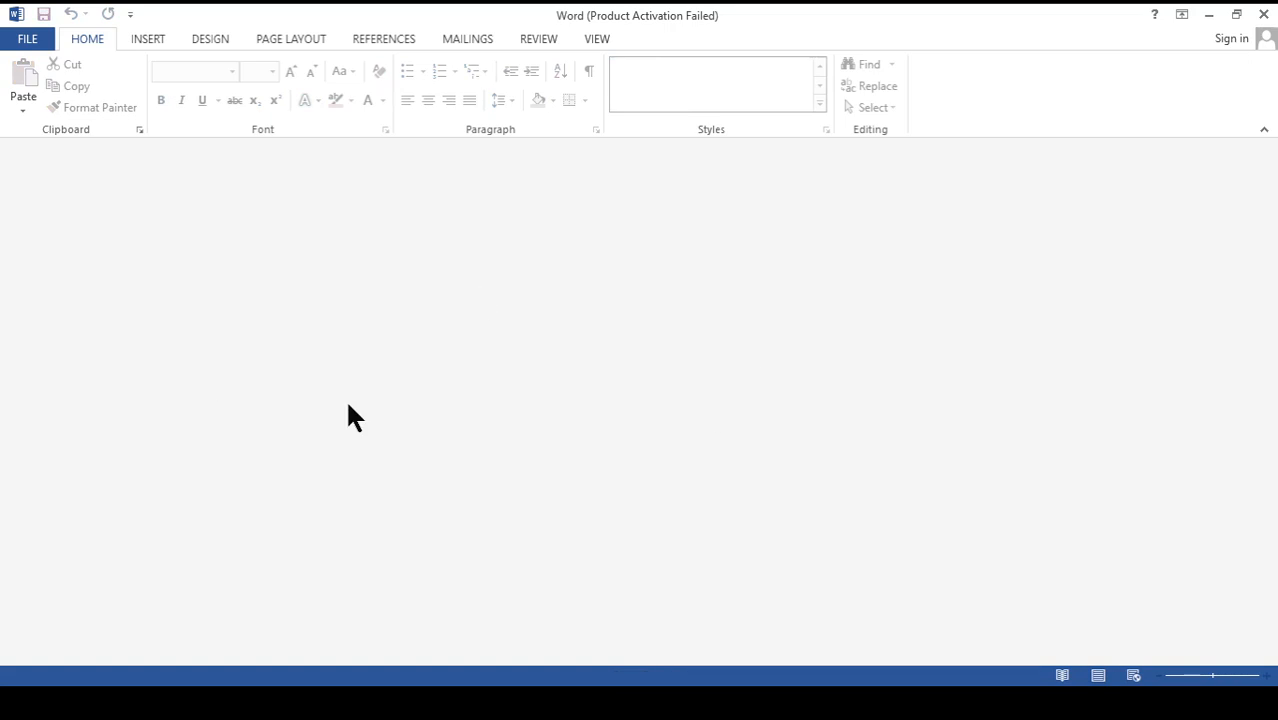
key("ctrl+n")
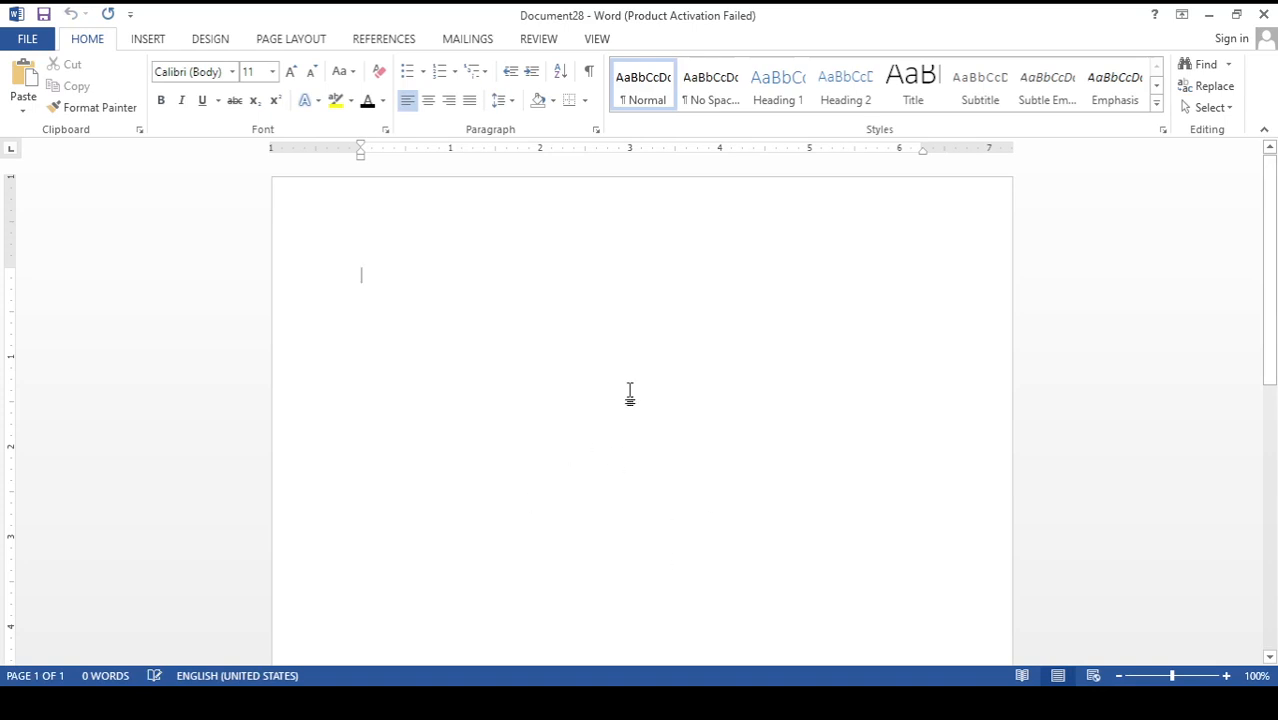
Return to the computer classes document and generate sample paragraphs on its empty second page with =rand()
left_click(730, 703)
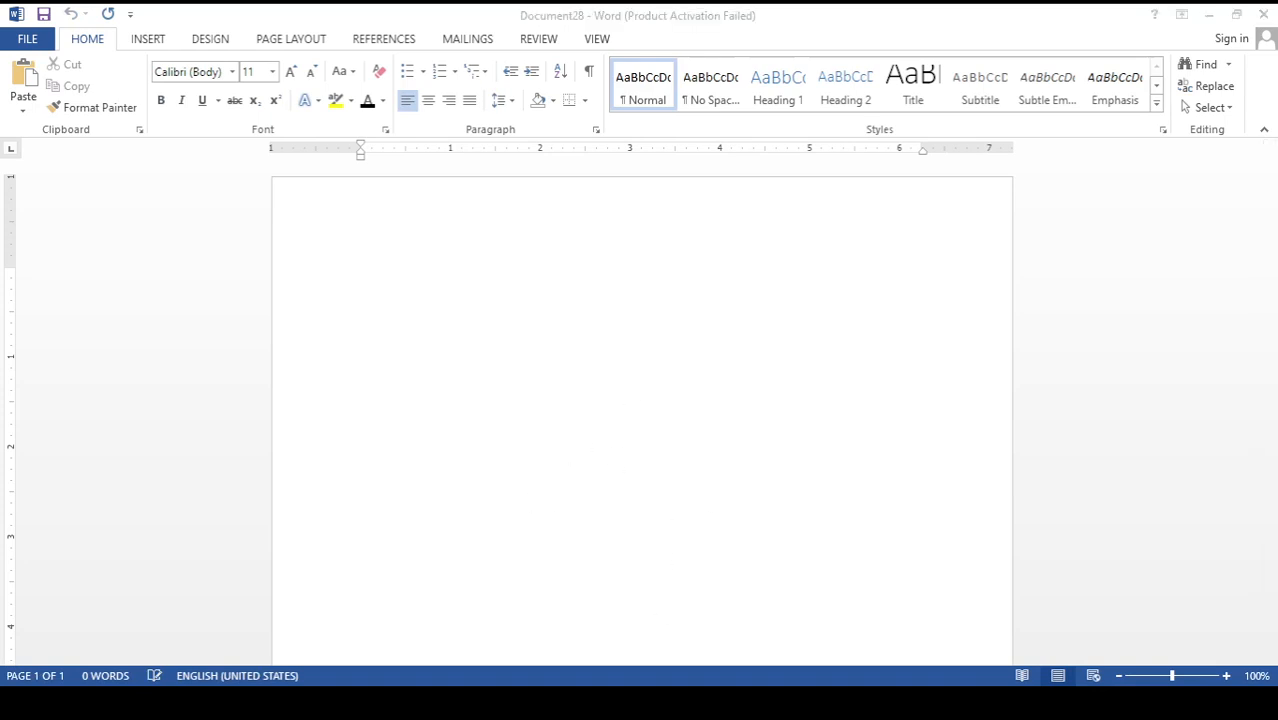
left_click(715, 630)
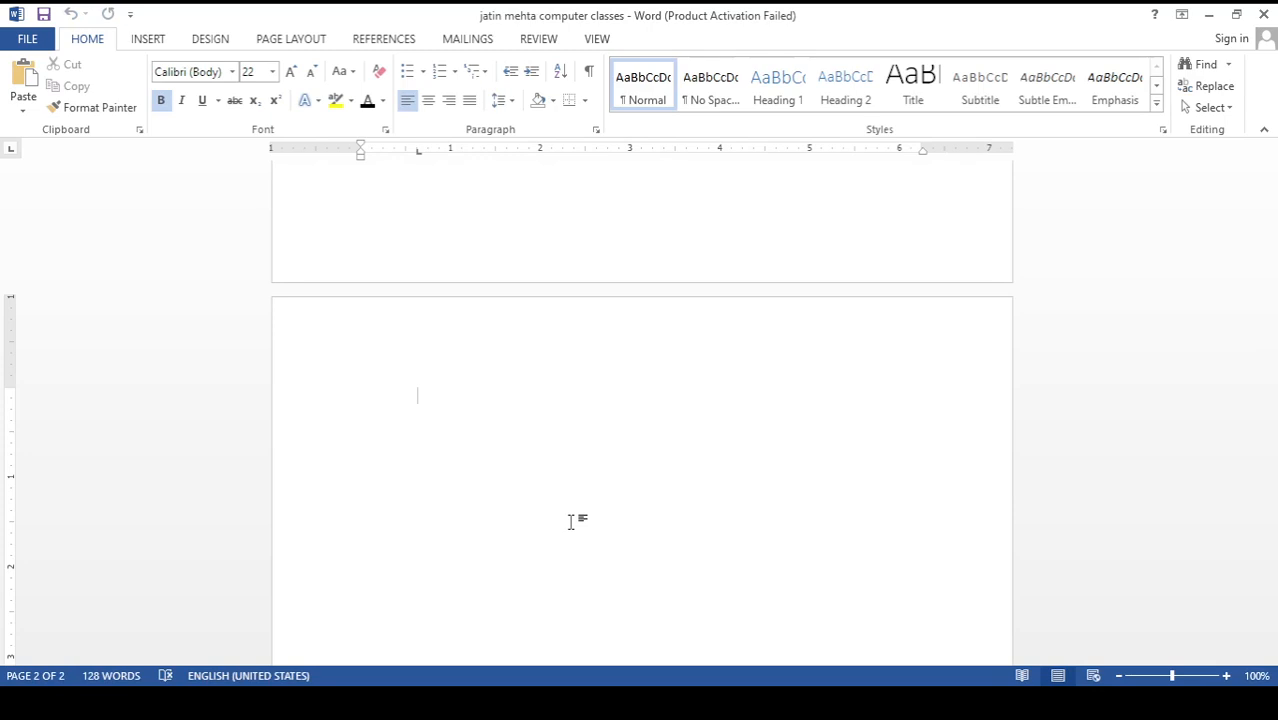
type("=rand()")
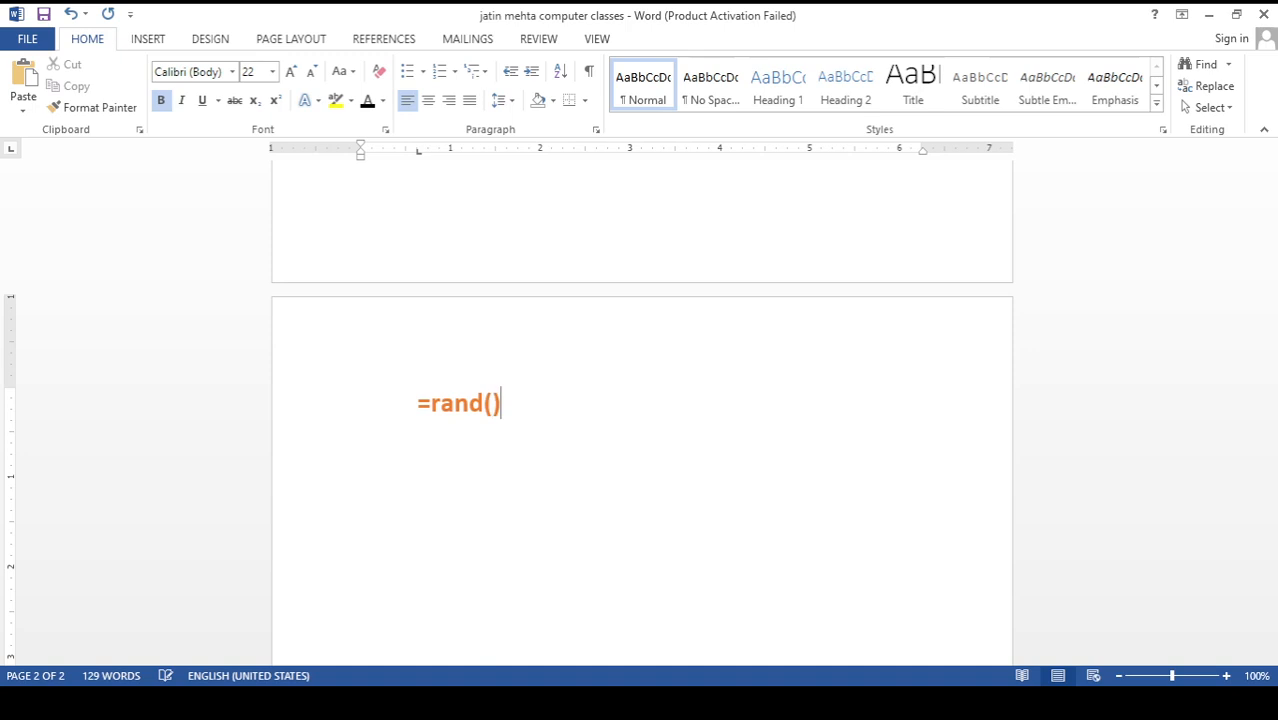
key("Return")
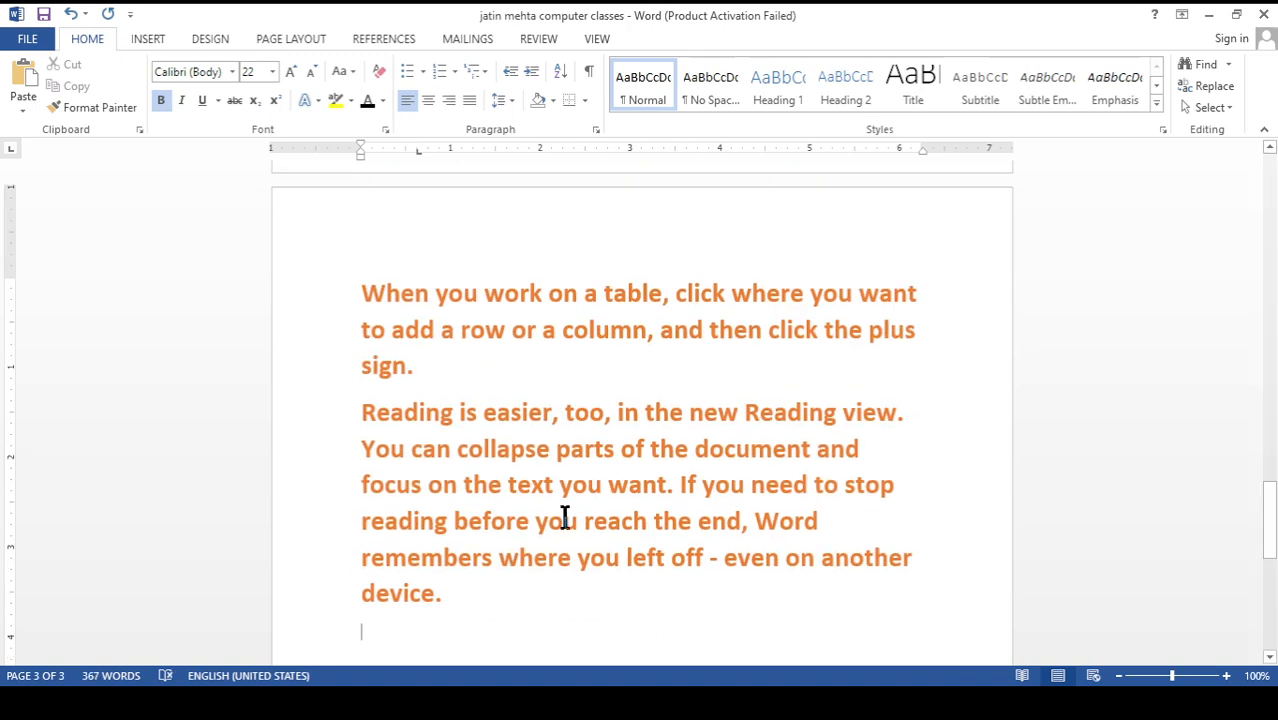
Cut the "Reading is easier" paragraph and paste it further down on page three, leaving empty space above it
scroll(455, 520, "down", 3)
left_click_drag(445, 420, 362, 232)
key("ctrl+c")
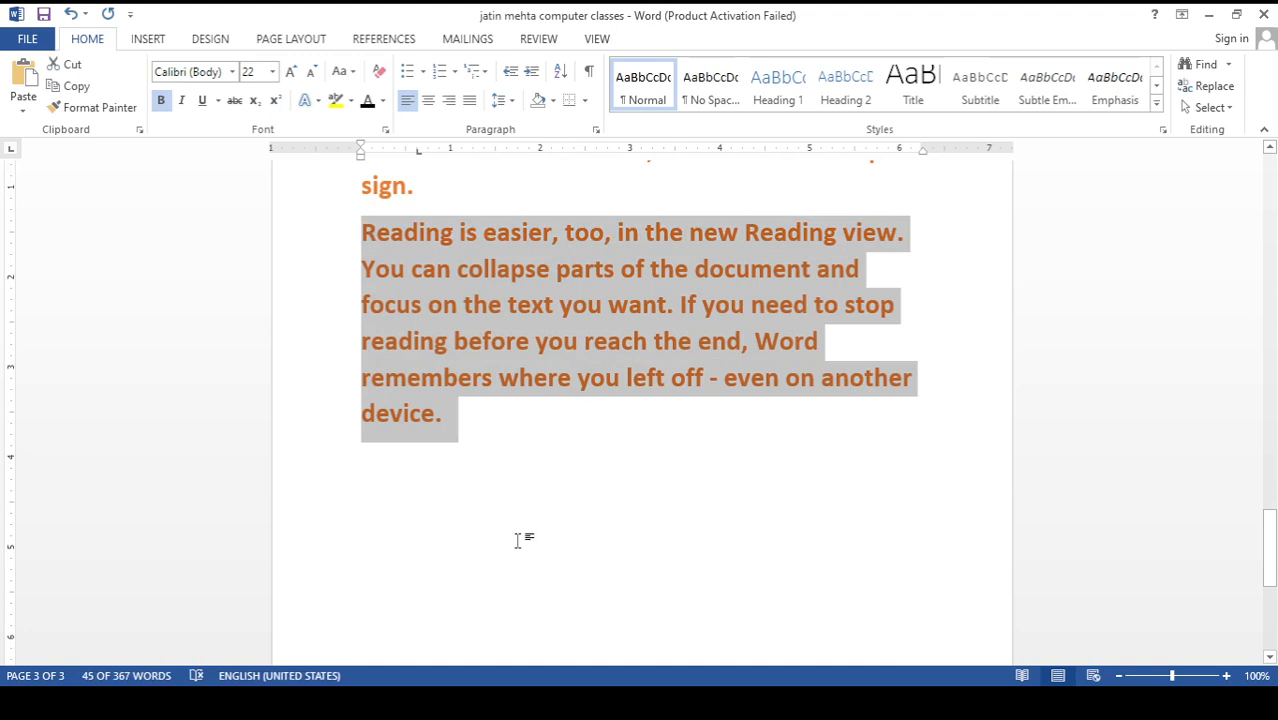
key("Delete")
scroll(518, 540, "up", 4)
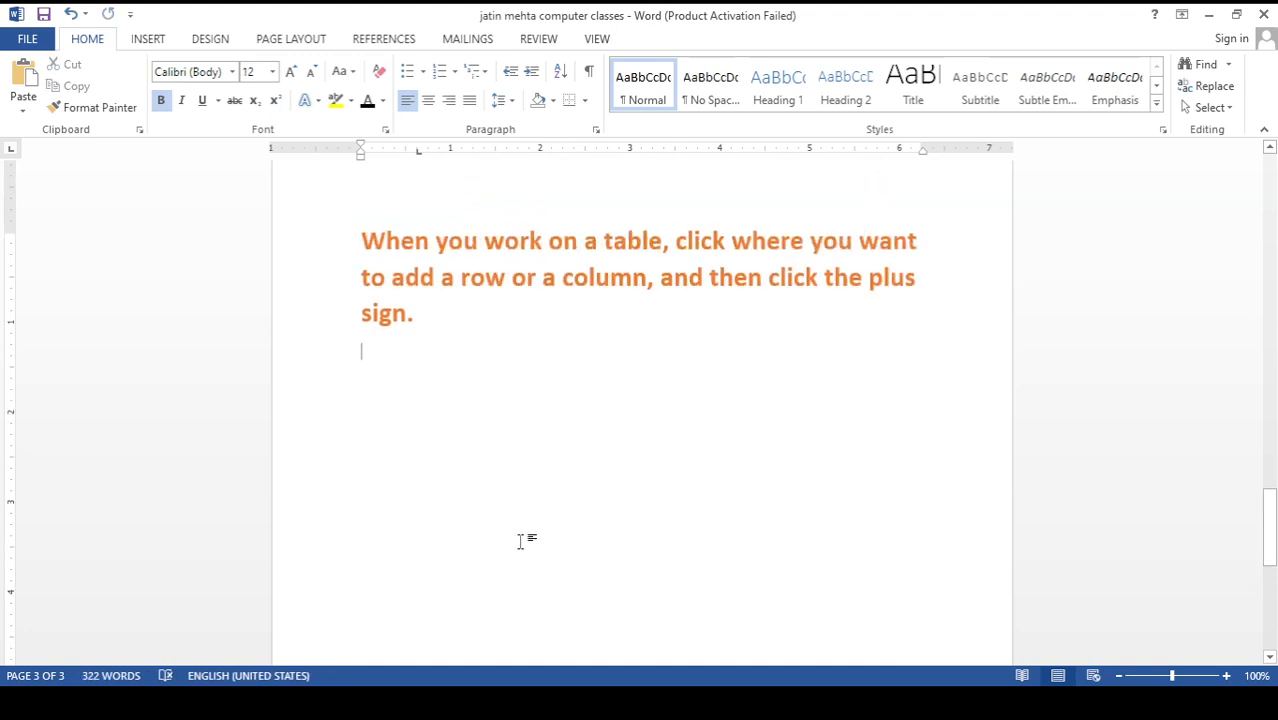
scroll(523, 537, "down", 3)
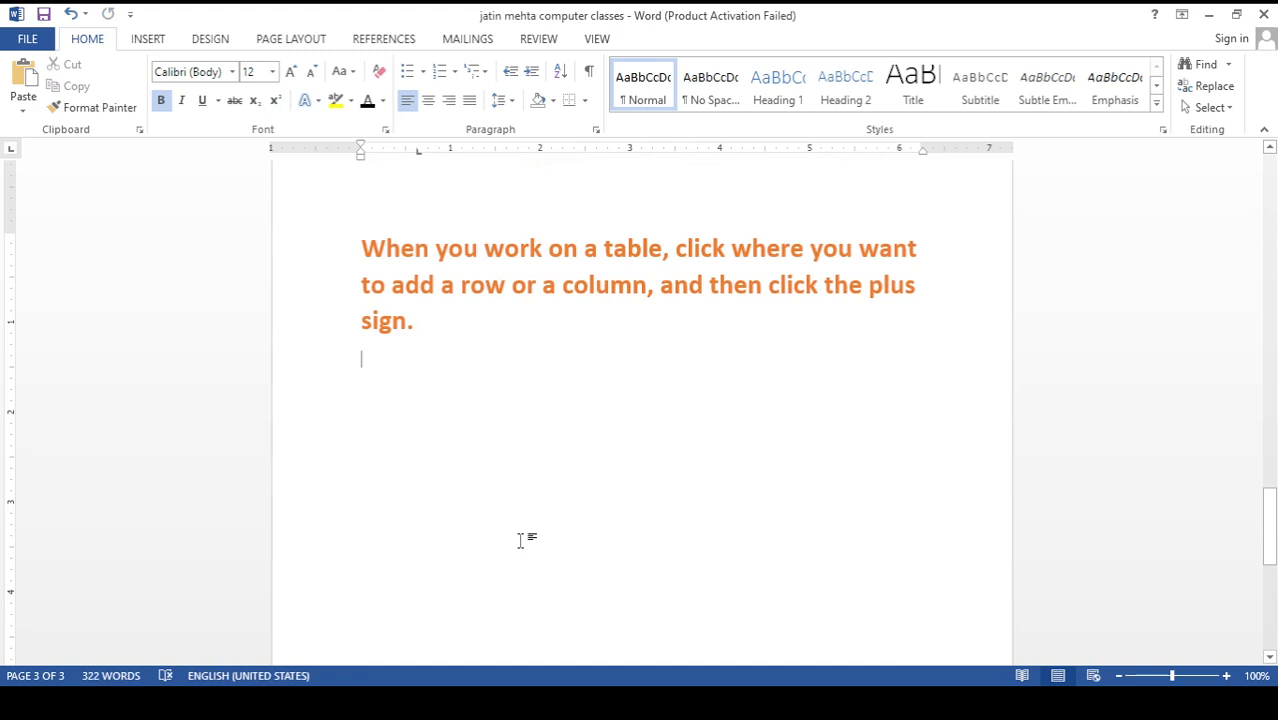
scroll(400, 550, "down", 5)
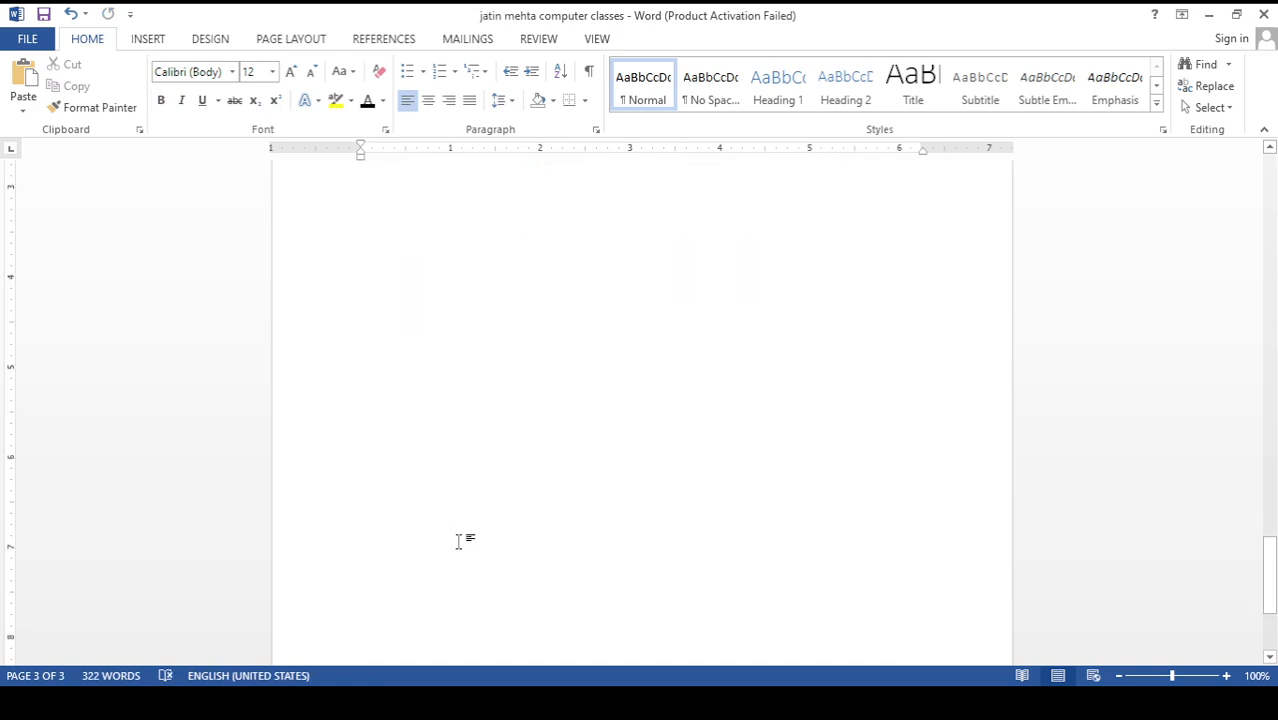
key("ctrl+v")
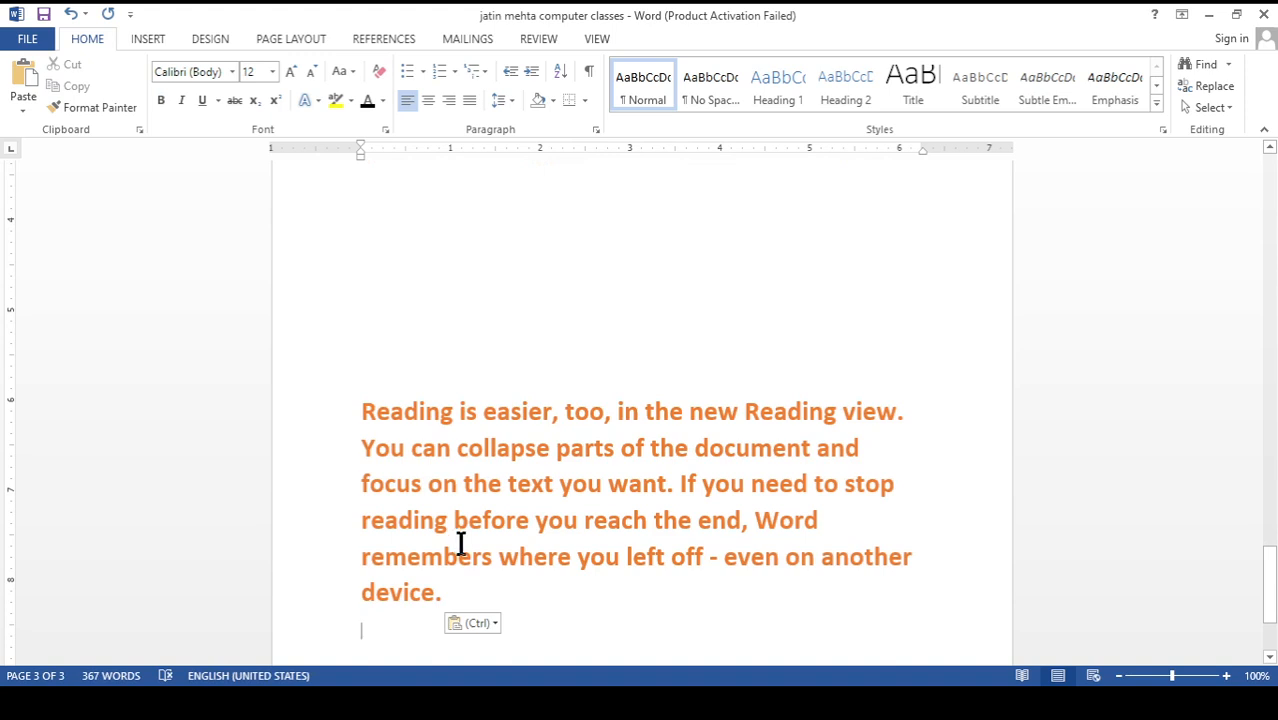
Delete the page-two text from "then choose the elements" through the end of the "Themes and styles" paragraph
scroll(461, 541, "up", 2)
scroll(461, 541, "up", 5)
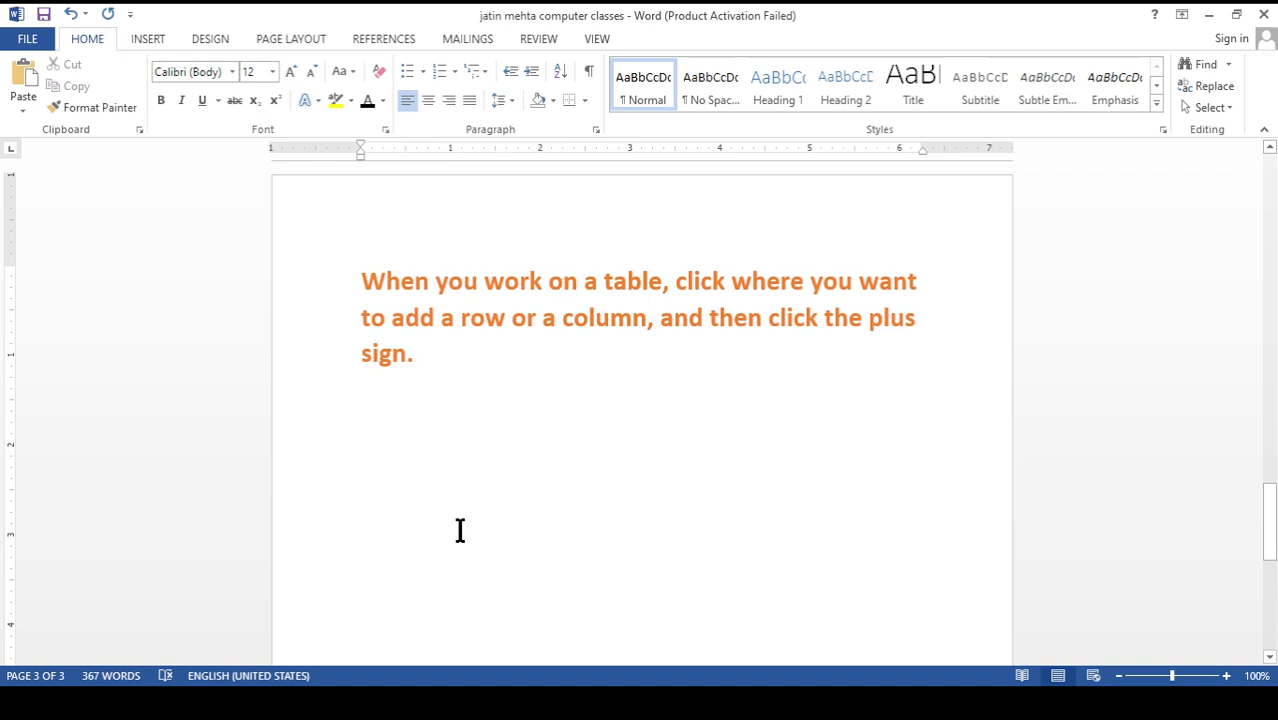
scroll(460, 531, "up", 3)
scroll(460, 531, "down", 6)
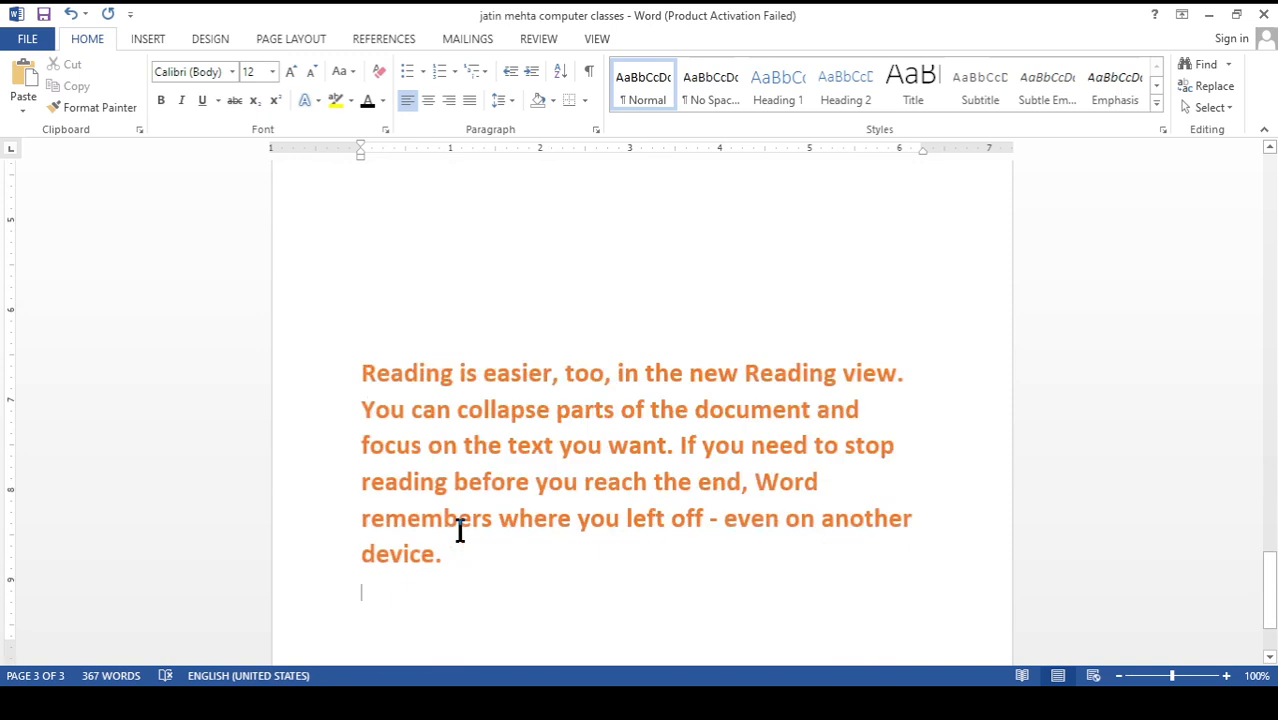
scroll(460, 531, "down", 1)
left_click(489, 508)
scroll(488, 508, "up", 7)
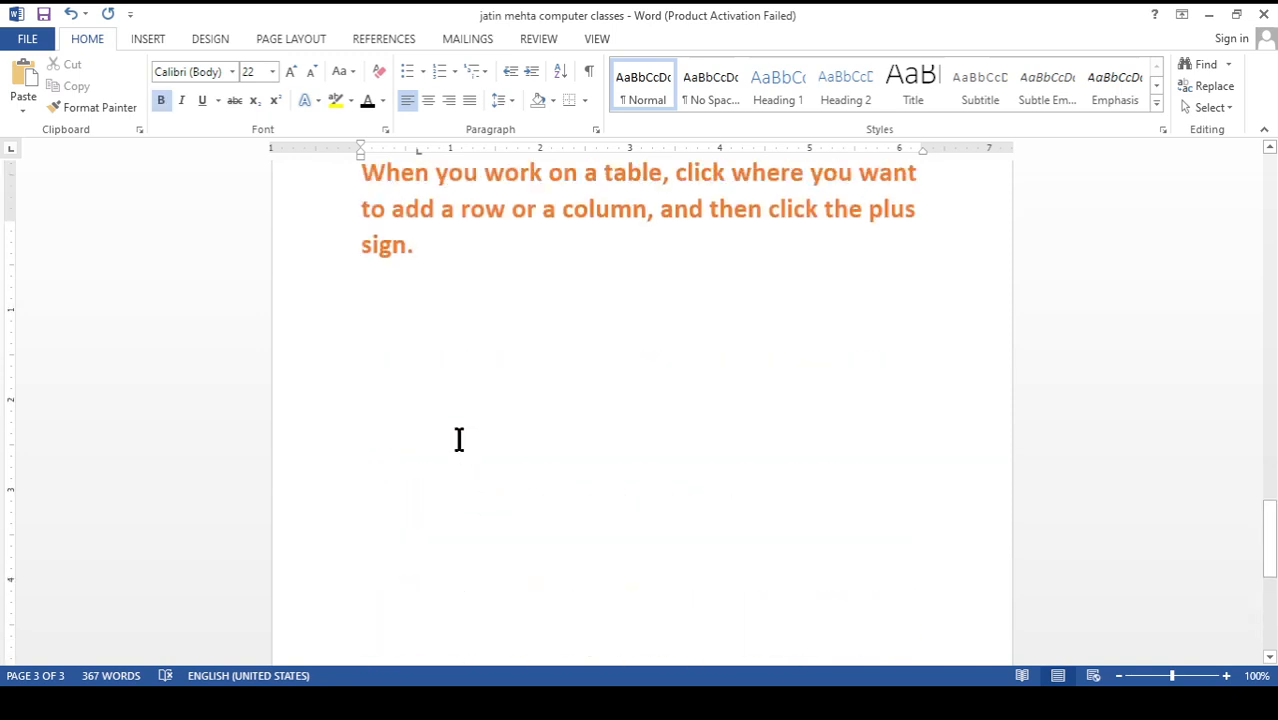
scroll(459, 440, "up", 8)
left_click_drag(645, 474, 385, 286)
key("Delete")
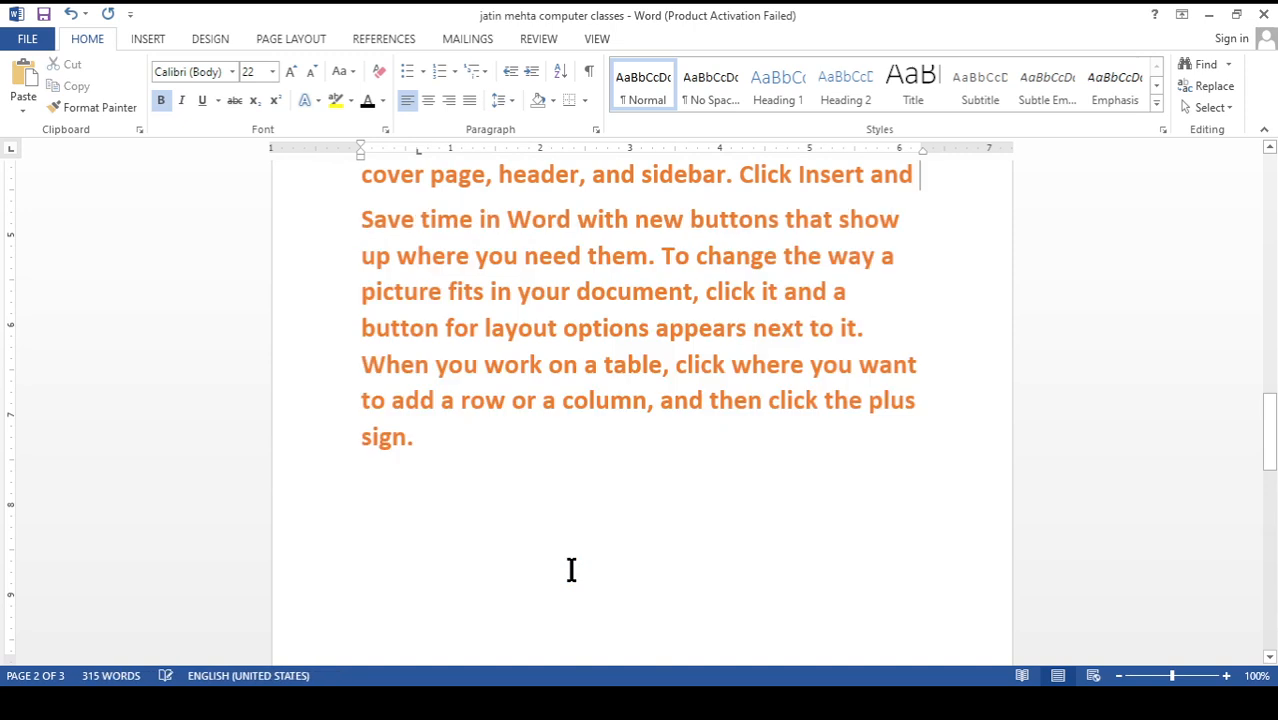
Undo the deletion of the "Themes and styles" paragraph and the text before it
scroll(571, 570, "up", 2)
scroll(570, 570, "down", 1)
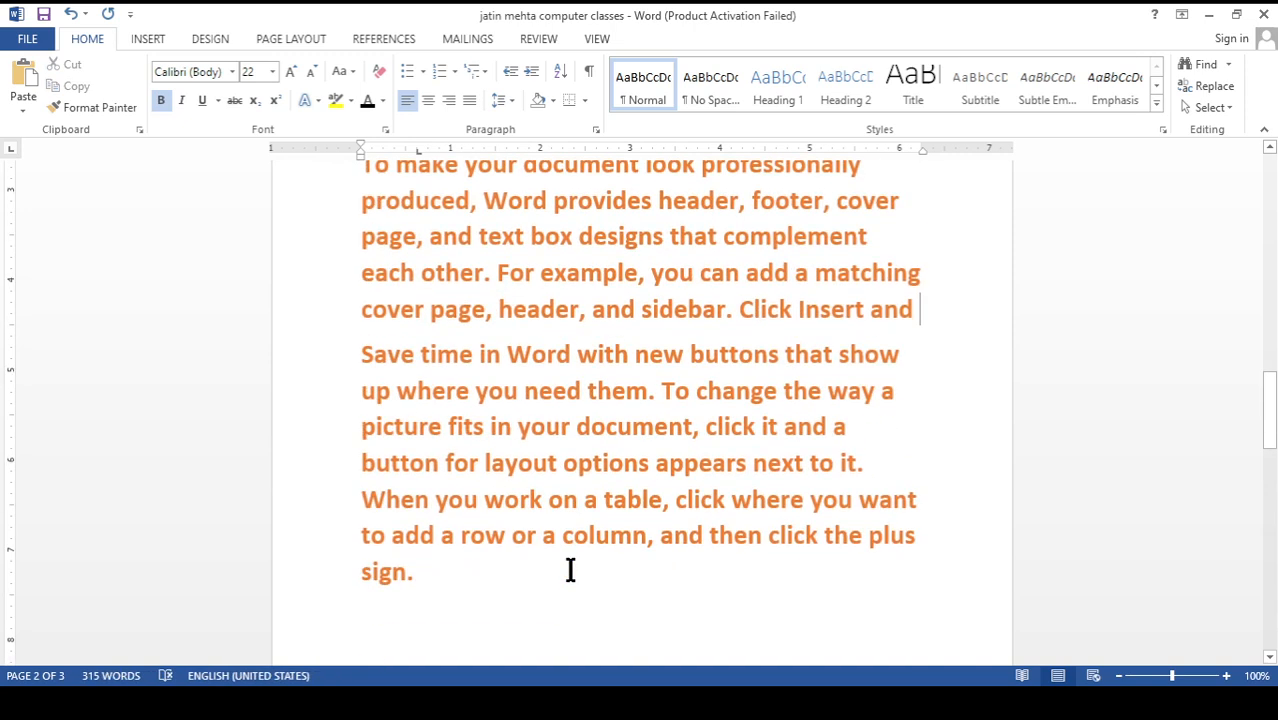
key("ctrl+z")
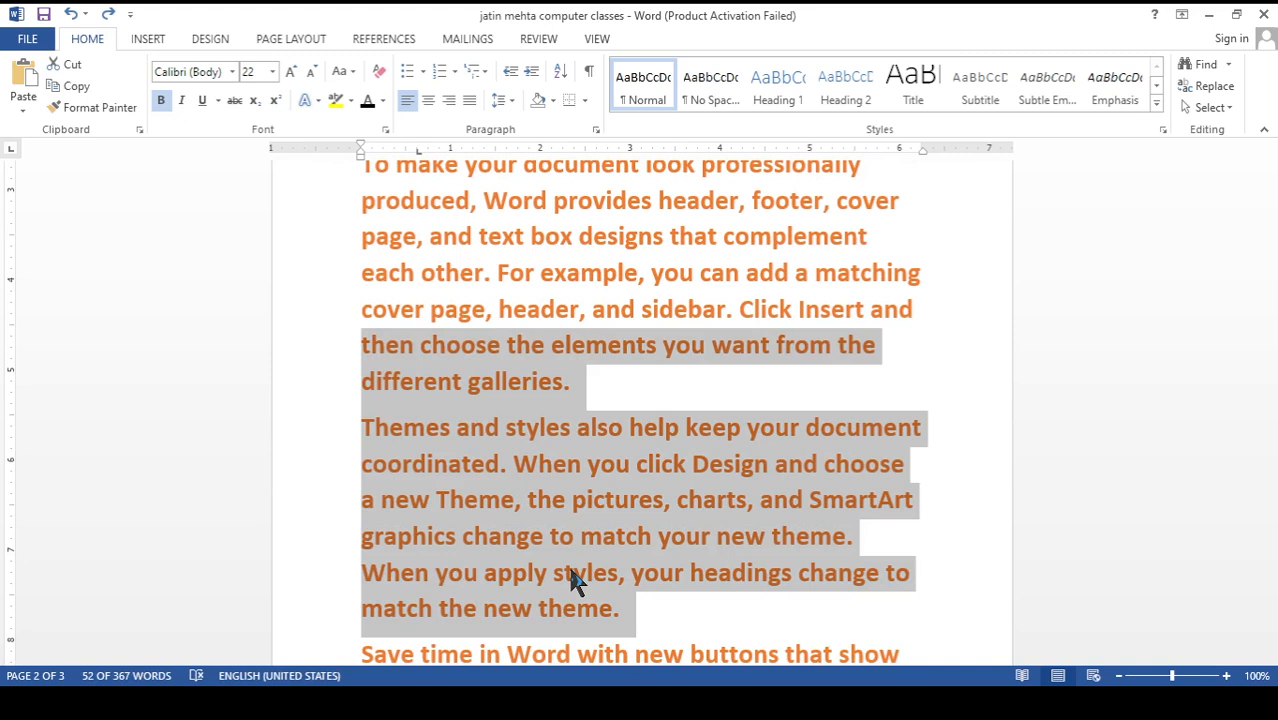
Erase the words from "designs that complement" up to the "a" of "add" in the "To make your document" paragraph
left_click(722, 285)
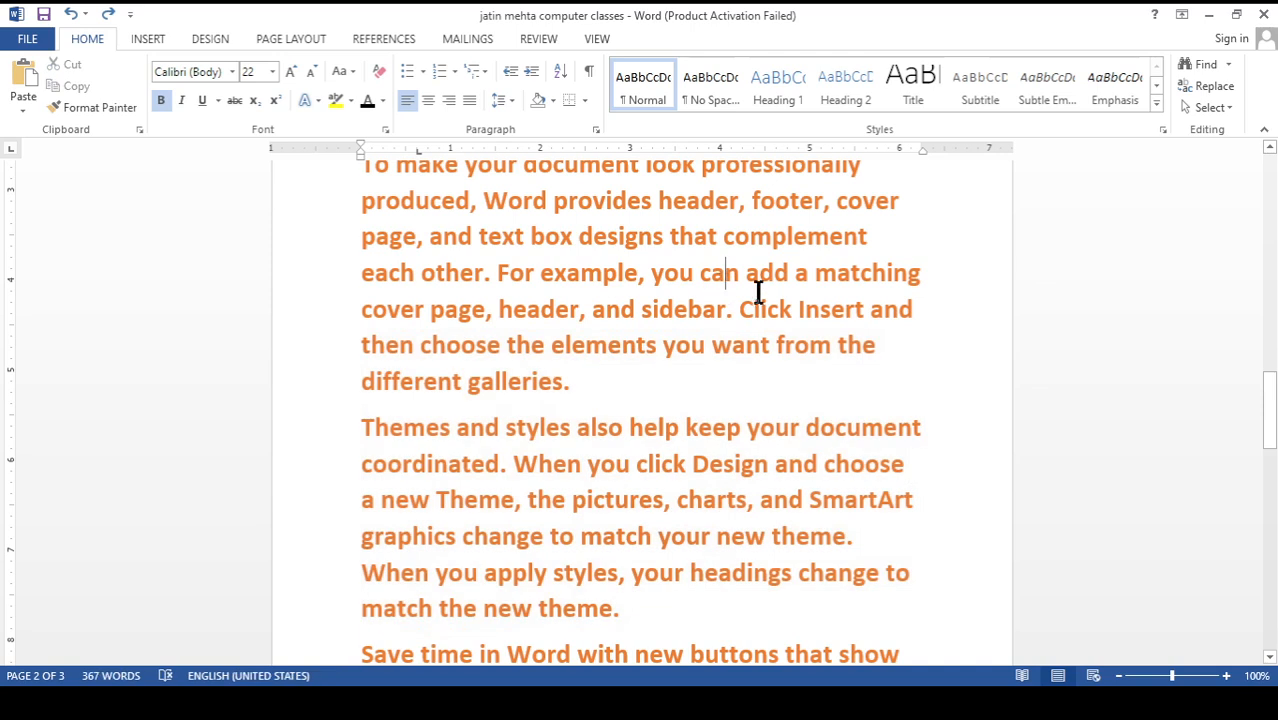
key("BackSpace")
key("BackSpace")
key("BackSpace")
key("BackSpace")
key("BackSpace")
key("BackSpace")
key("BackSpace")
key("BackSpace")
key("BackSpace")
key("BackSpace")
key("BackSpace")
key("BackSpace")
key("BackSpace")
key("BackSpace")
key("BackSpace")
key("BackSpace")
key("BackSpace")
key("BackSpace")
key("BackSpace")
key("BackSpace")
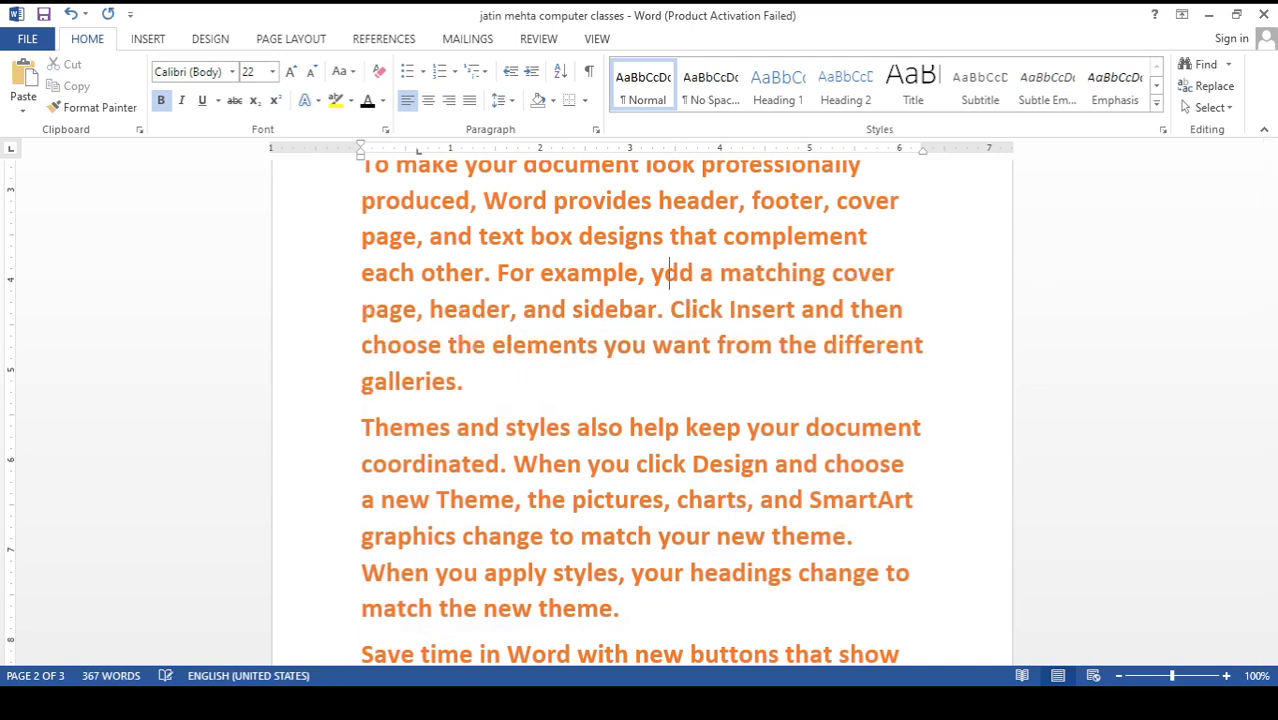
key("BackSpace")
key("BackSpace")
key("BackSpace")
key("BackSpace")
key("BackSpace")
key("BackSpace")
key("BackSpace")
key("BackSpace")
key("BackSpace")
key("BackSpace")
key("BackSpace")
key("BackSpace")
key("BackSpace")
key("BackSpace")
key("BackSpace")
key("BackSpace")
key("BackSpace")
key("BackSpace")
key("BackSpace")
key("BackSpace")
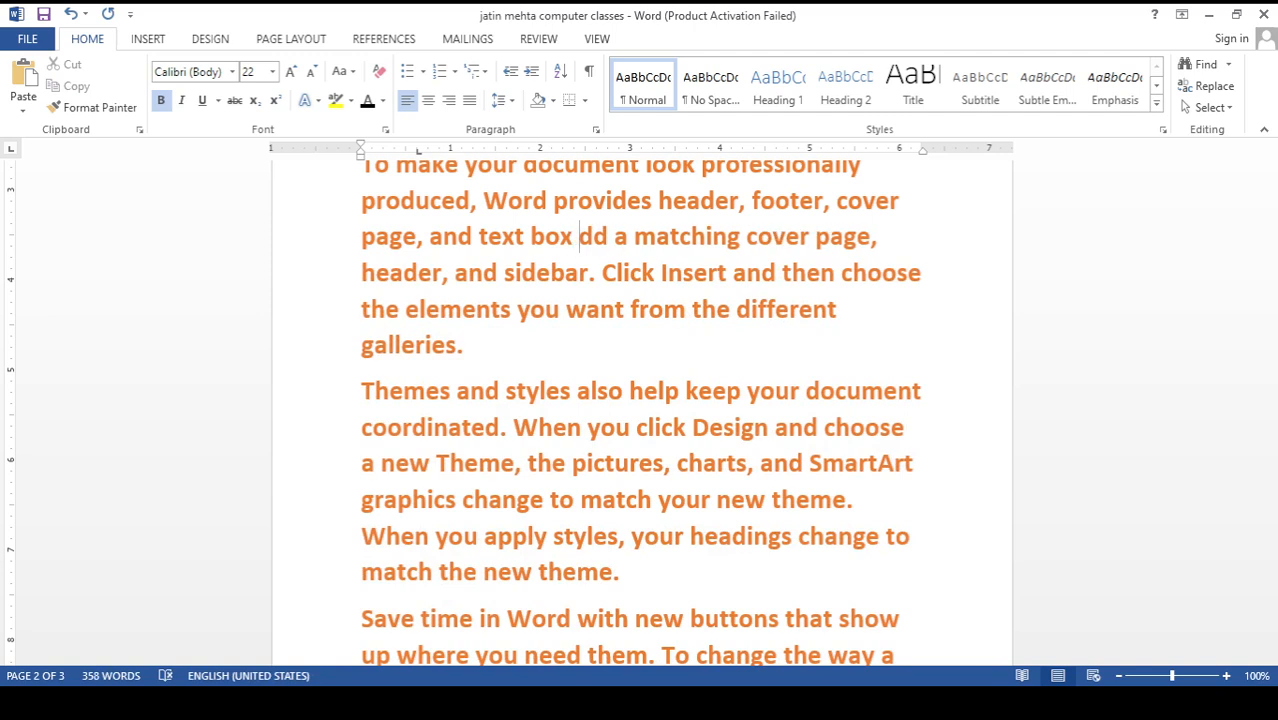
Undo the erasure in the "To make your document" paragraph, and redo it
key("ctrl+z")
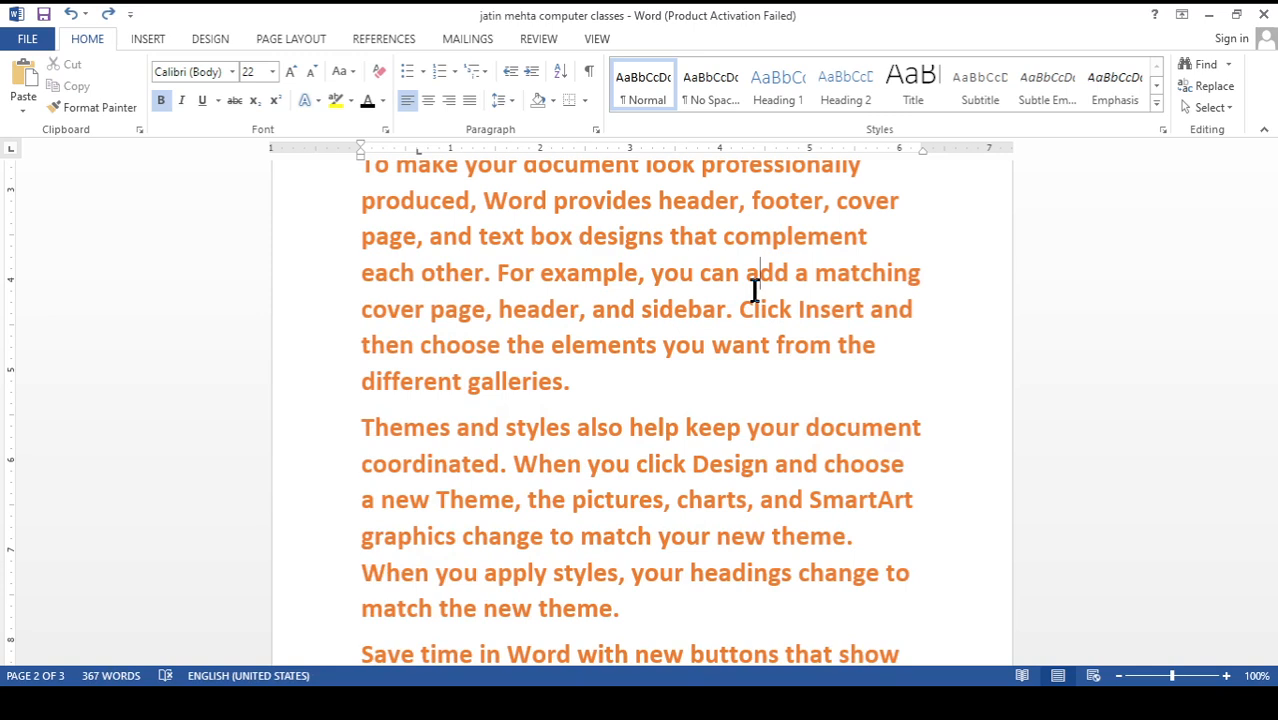
key("ctrl+y")
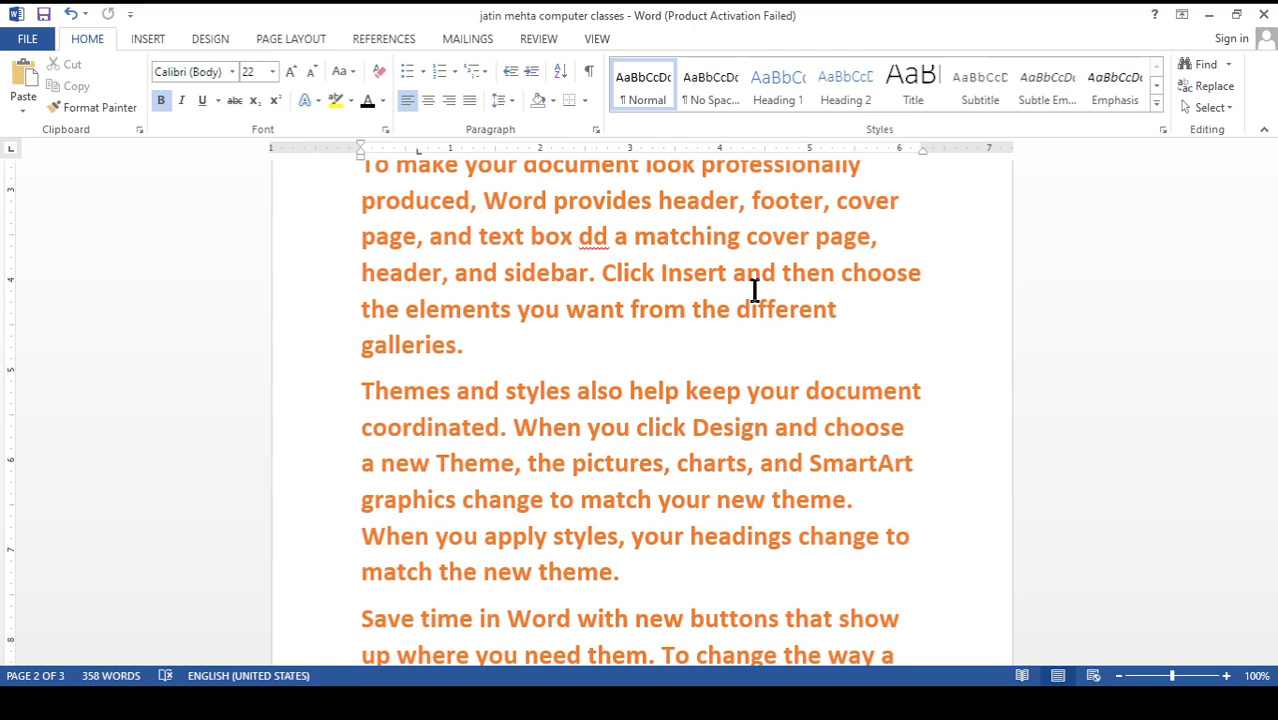
scroll(670, 330, "up", 2)
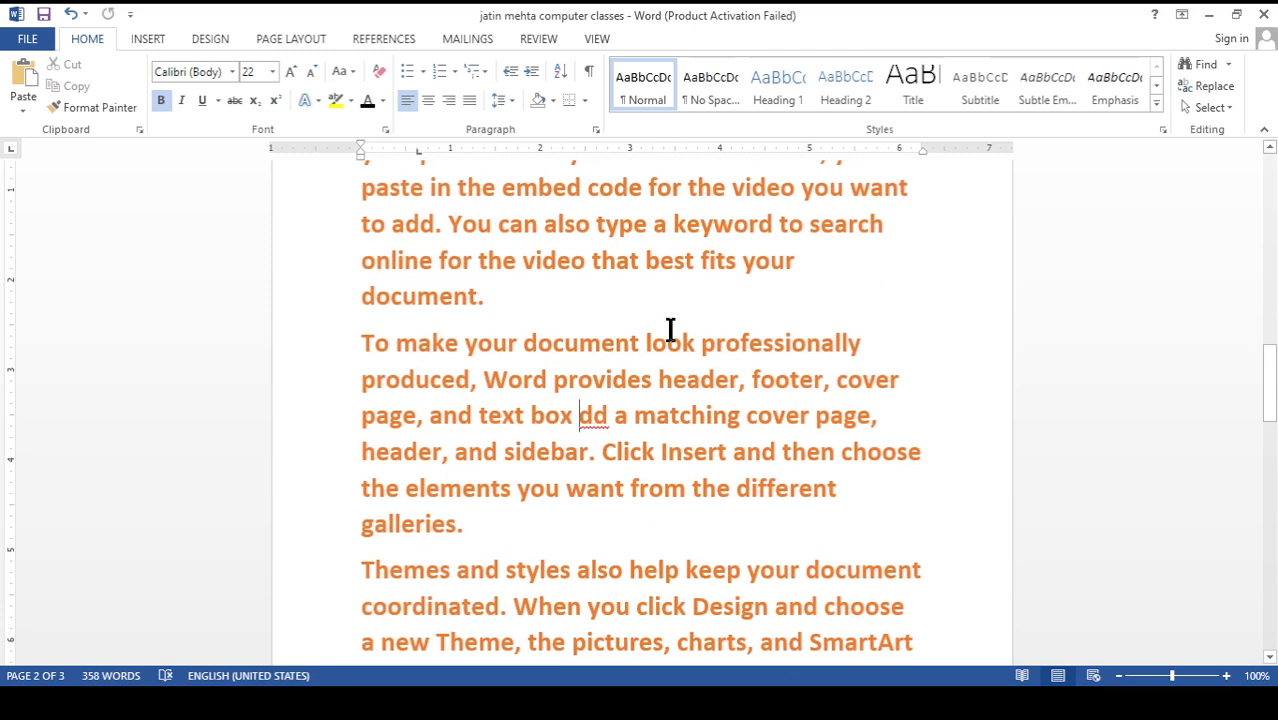
scroll(670, 330, "up", 6)
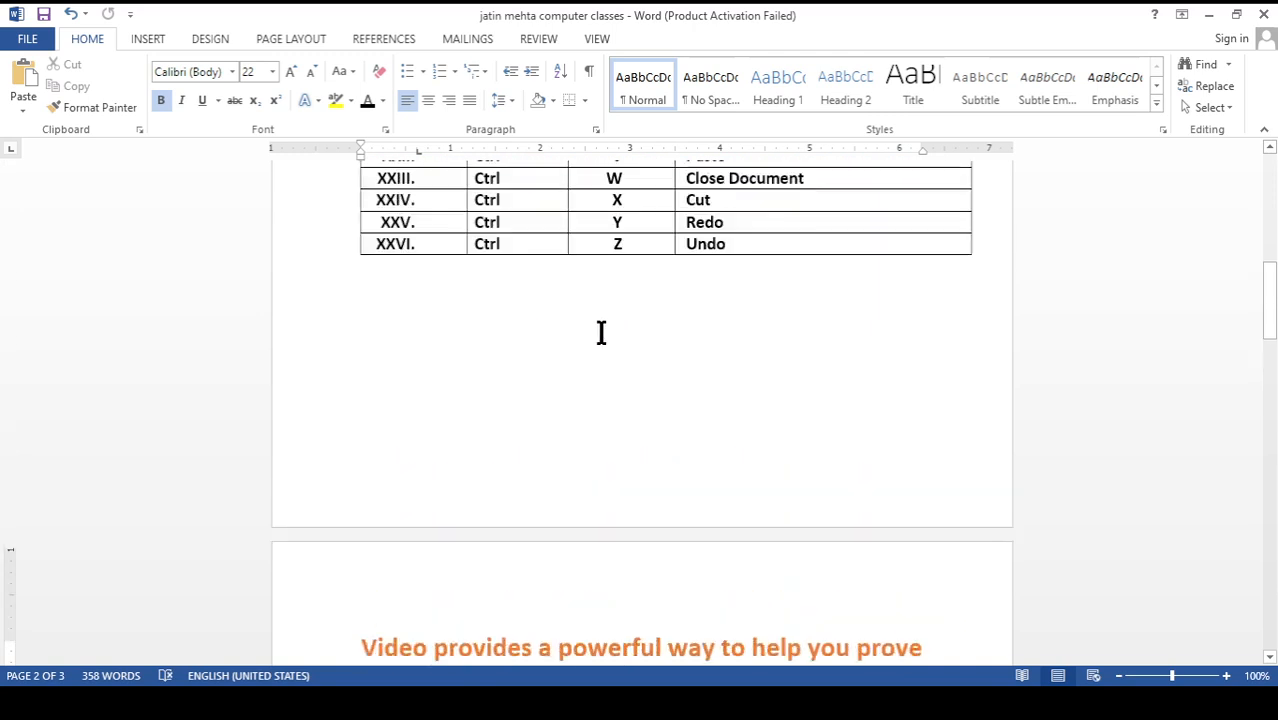
scroll(601, 333, "down", 5)
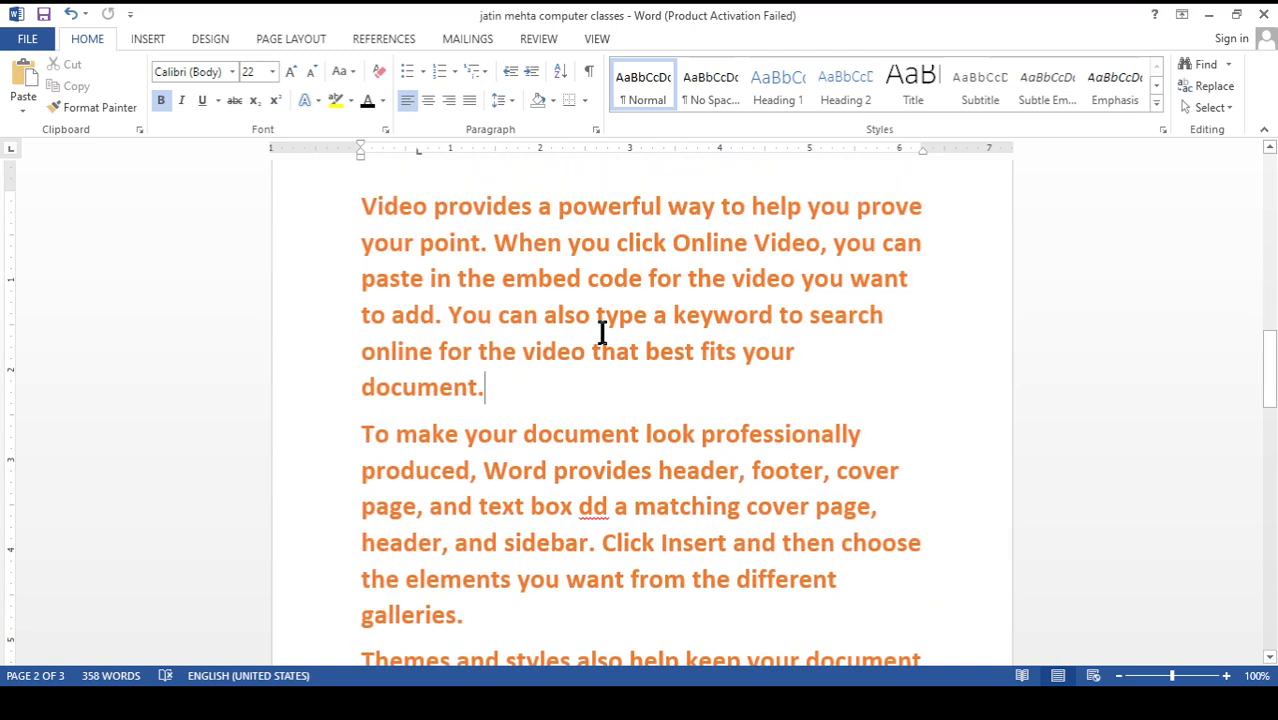